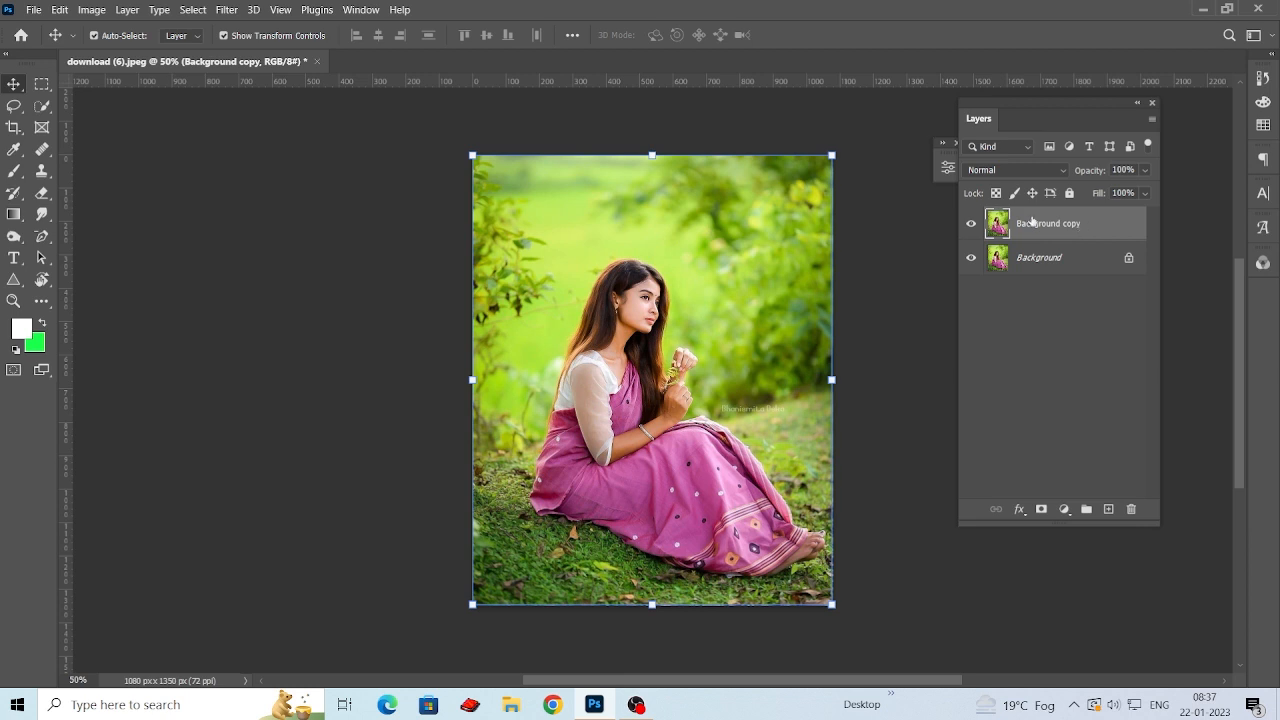
Step: Copy the entire contents of the Background copy layer's Blue channel
{"action": "left_click_drag", "start_coordinate": [1262, 262], "coordinate": [1055, 252]}
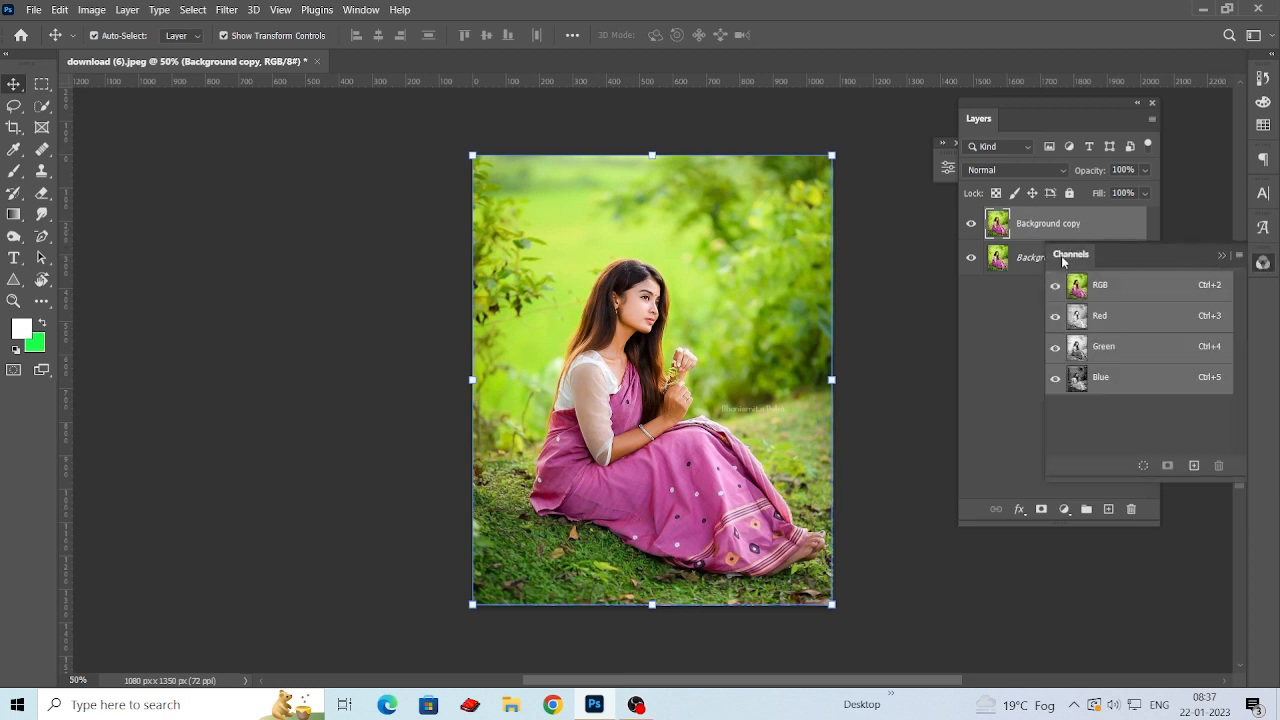
{"action": "left_click", "coordinate": [1130, 380]}
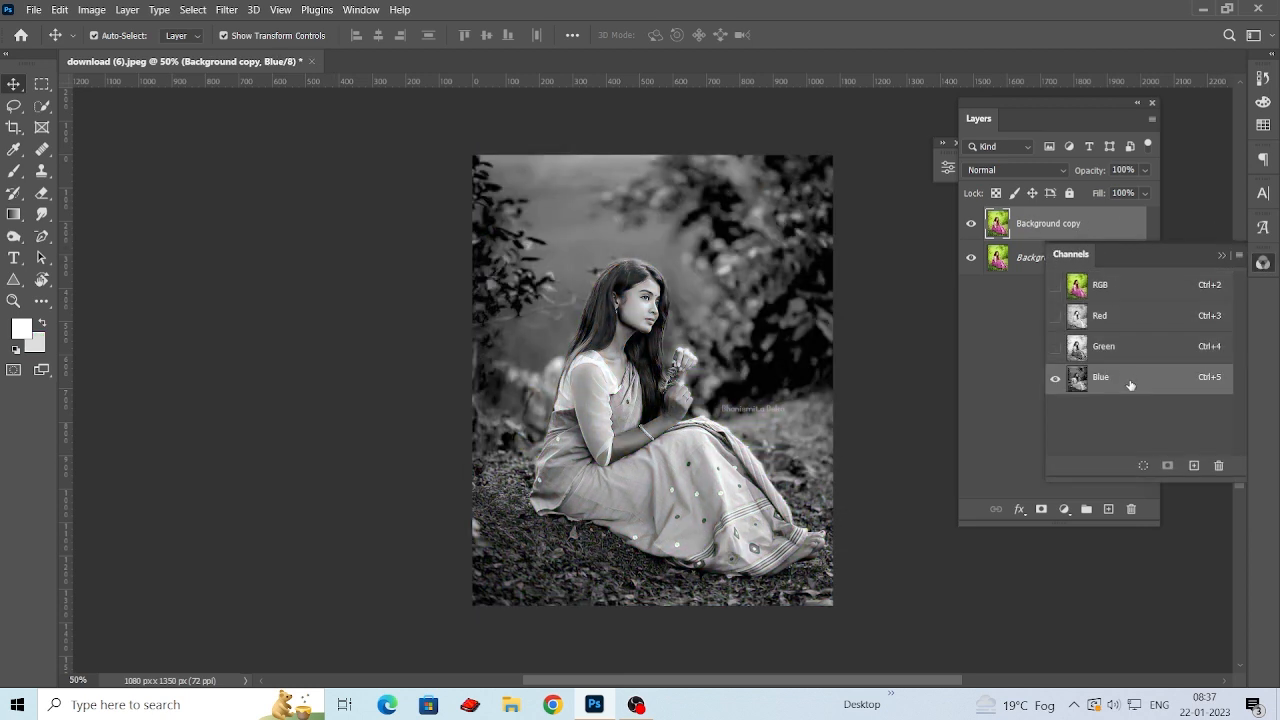
{"action": "left_click", "coordinate": [42, 84]}
{"action": "left_click_drag", "start_coordinate": [473, 155], "coordinate": [821, 664]}
{"action": "scroll", "coordinate": [815, 527], "scroll_direction": "up", "scroll_amount": 1}
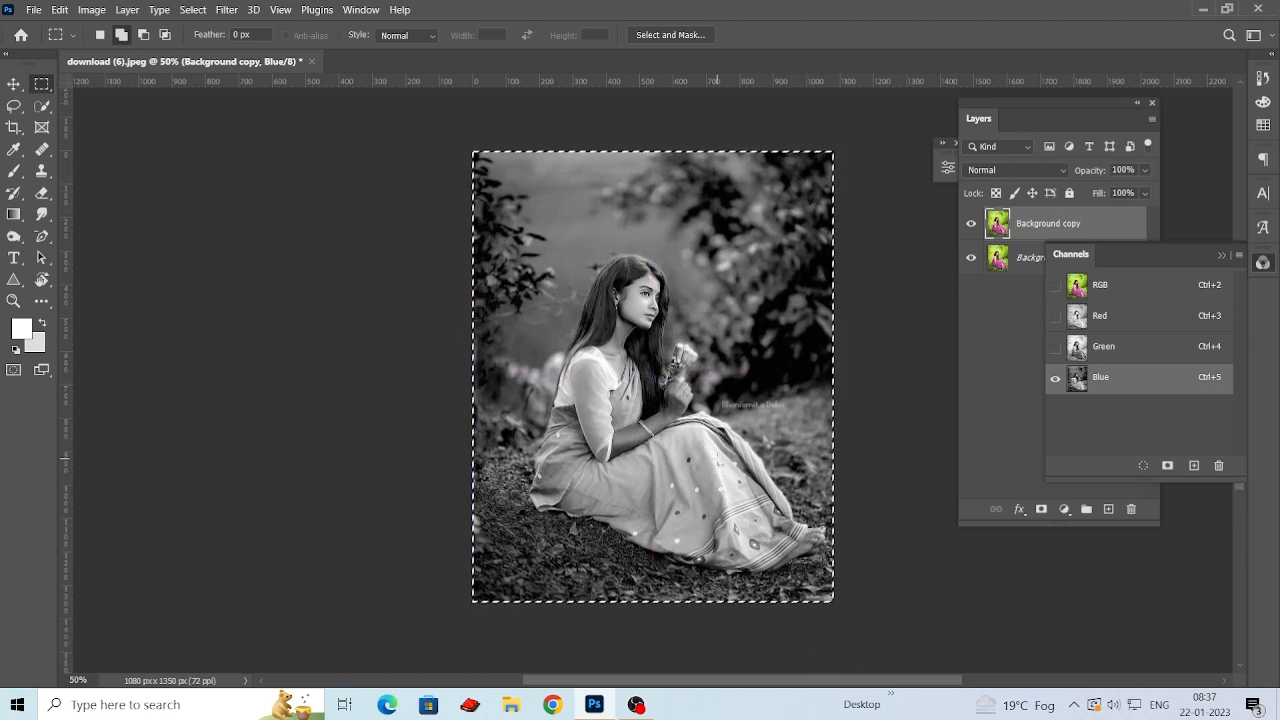
{"action": "left_click", "coordinate": [58, 10]}
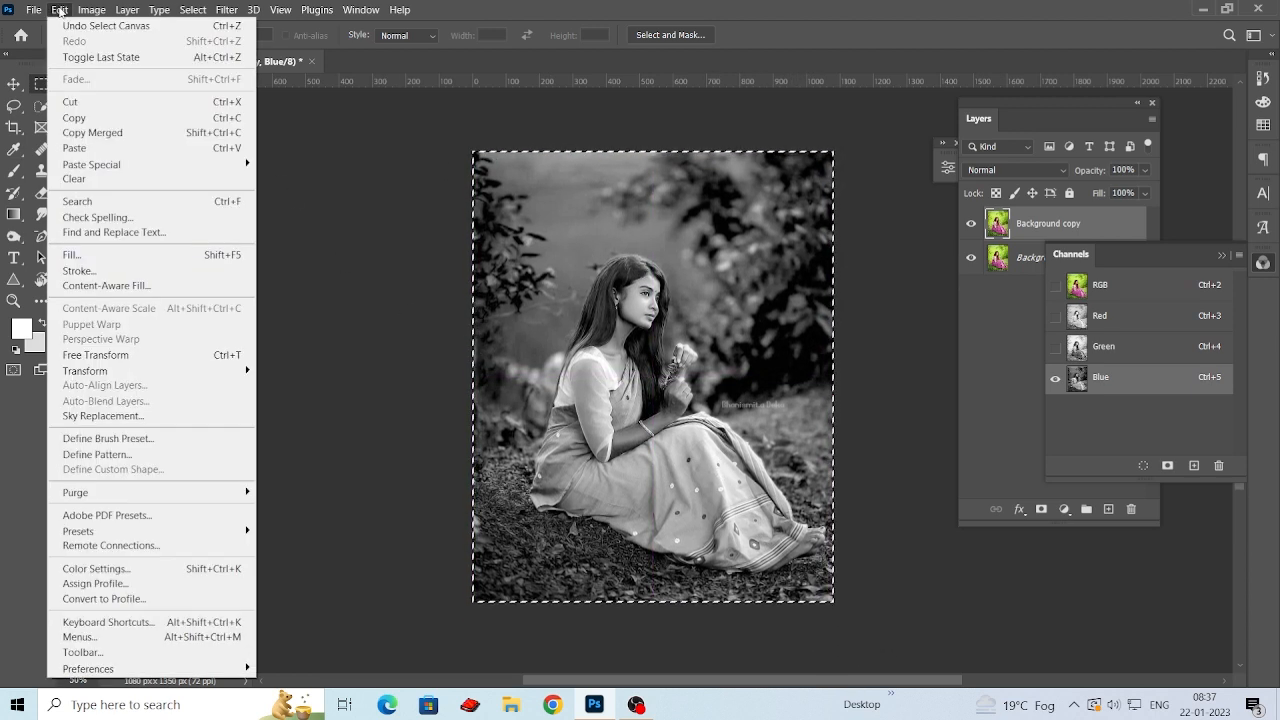
{"action": "left_click", "coordinate": [82, 119]}
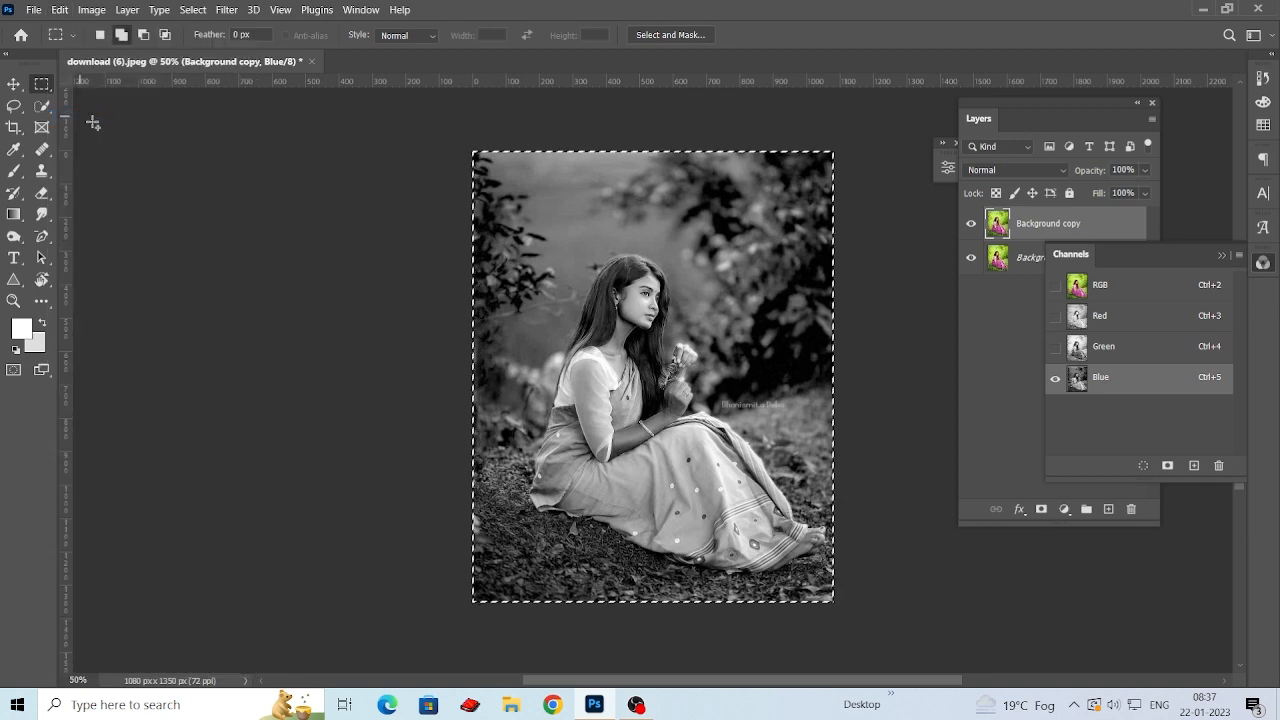
Step: Paste the copied blue data into the Green channel and display the RGB composite
{"action": "left_click", "coordinate": [1117, 349]}
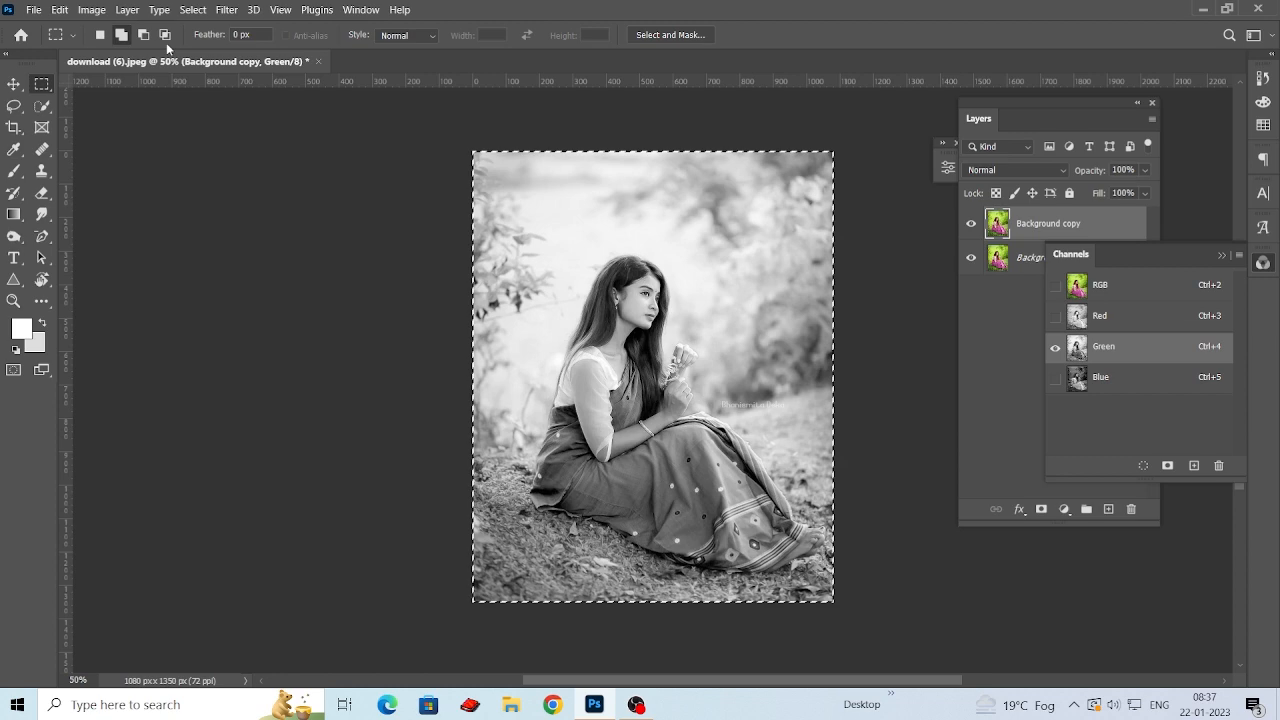
{"action": "left_click", "coordinate": [60, 9]}
{"action": "left_click", "coordinate": [75, 148]}
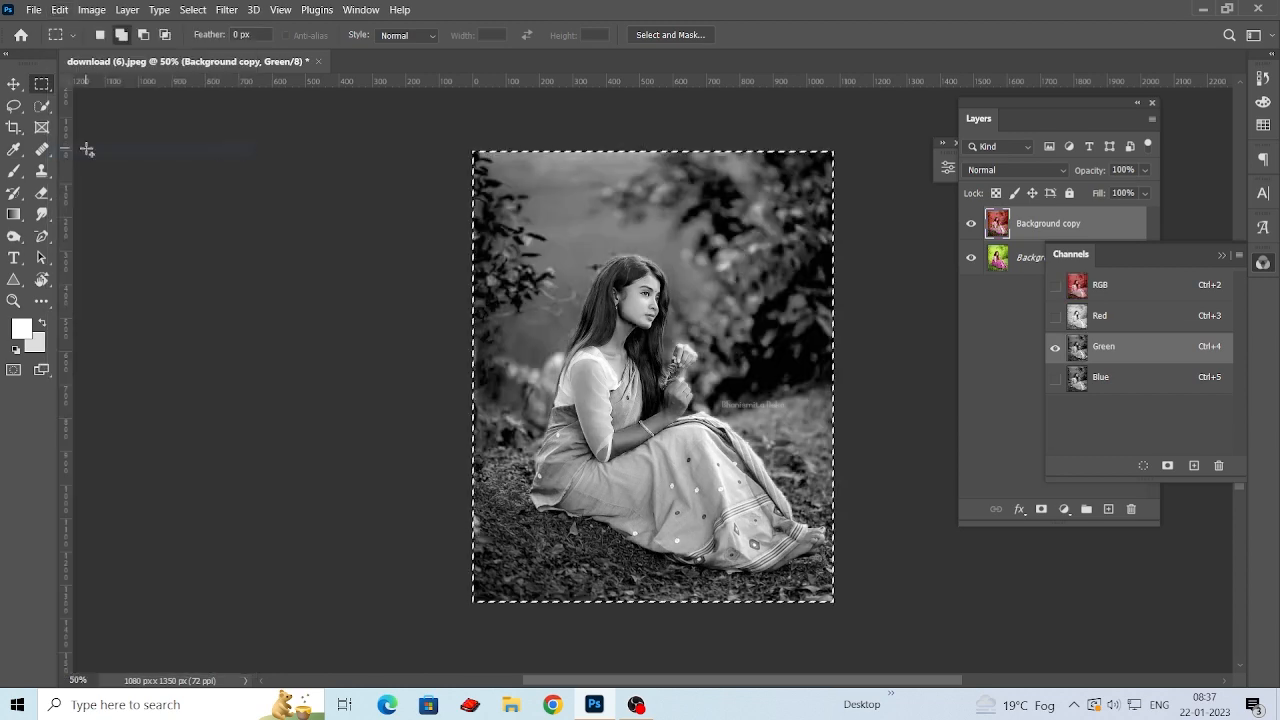
{"action": "left_click", "coordinate": [1055, 286]}
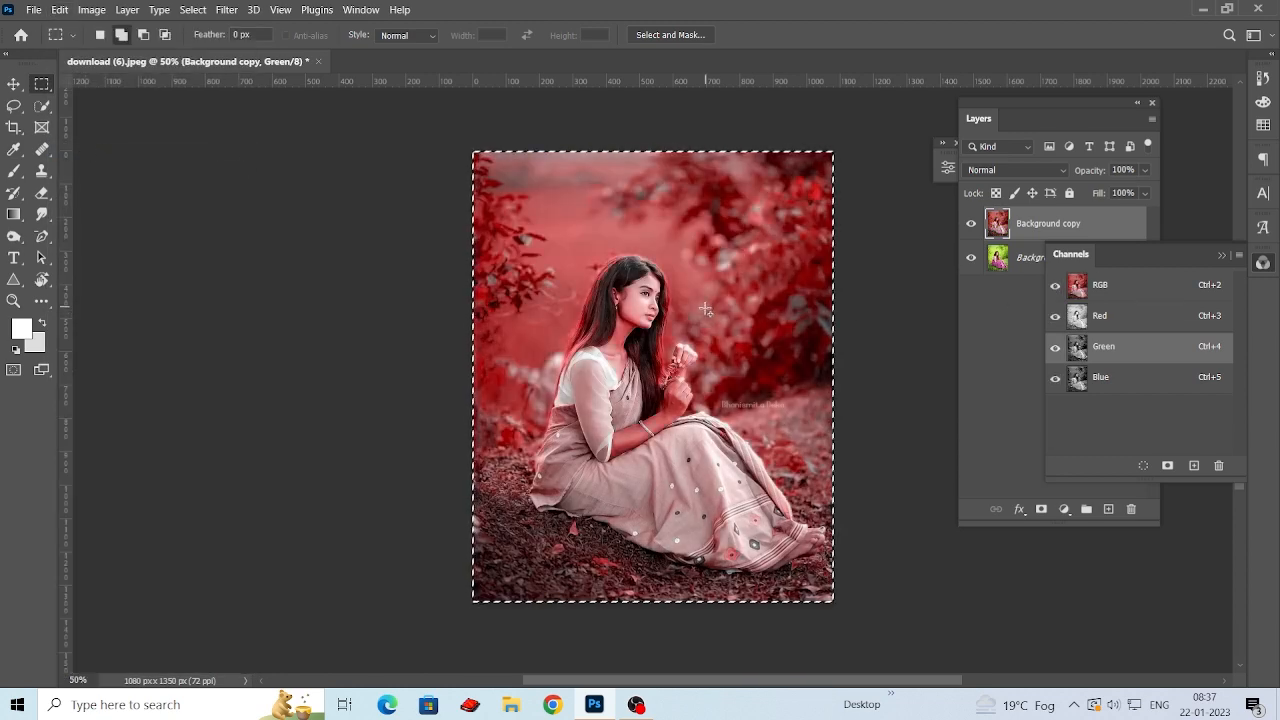
Step: Hide the channel list and deselect the whole-canvas selection
{"action": "scroll", "coordinate": [704, 312], "scroll_direction": "down", "scroll_amount": 2}
{"action": "scroll", "coordinate": [188, 192], "scroll_direction": "up", "scroll_amount": 1}
{"action": "left_click", "coordinate": [14, 84]}
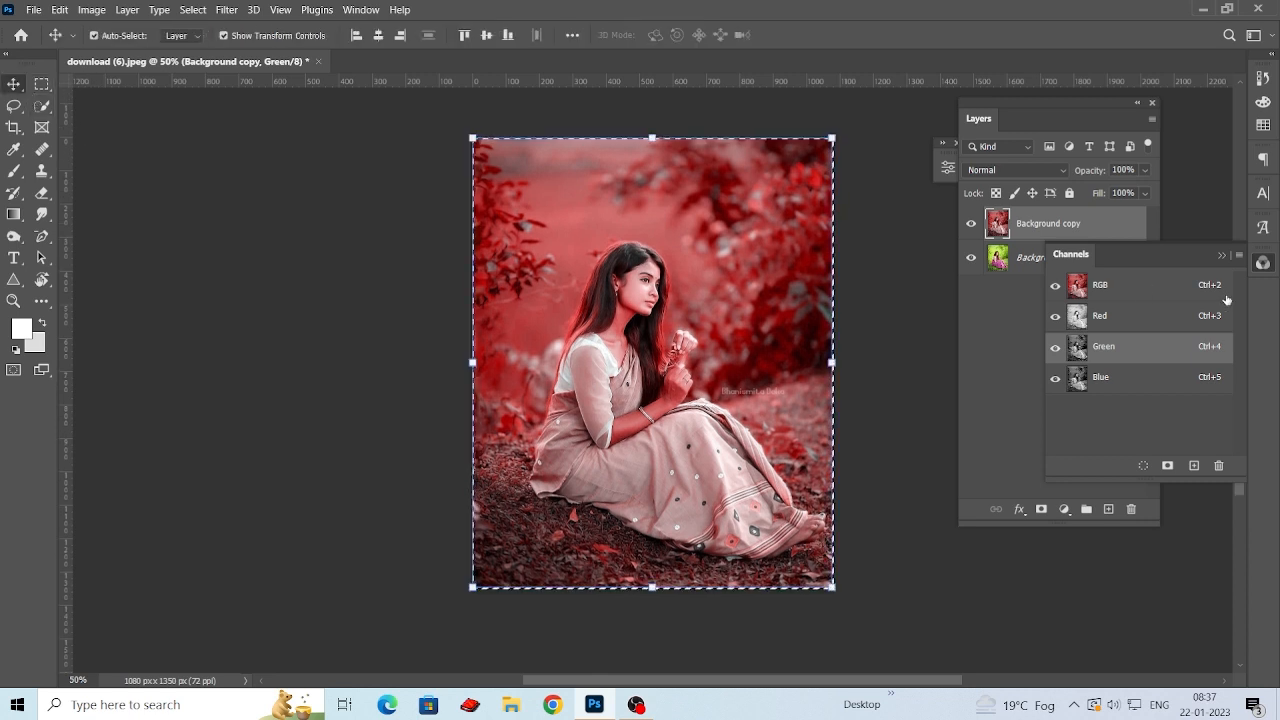
{"action": "left_click", "coordinate": [1222, 254]}
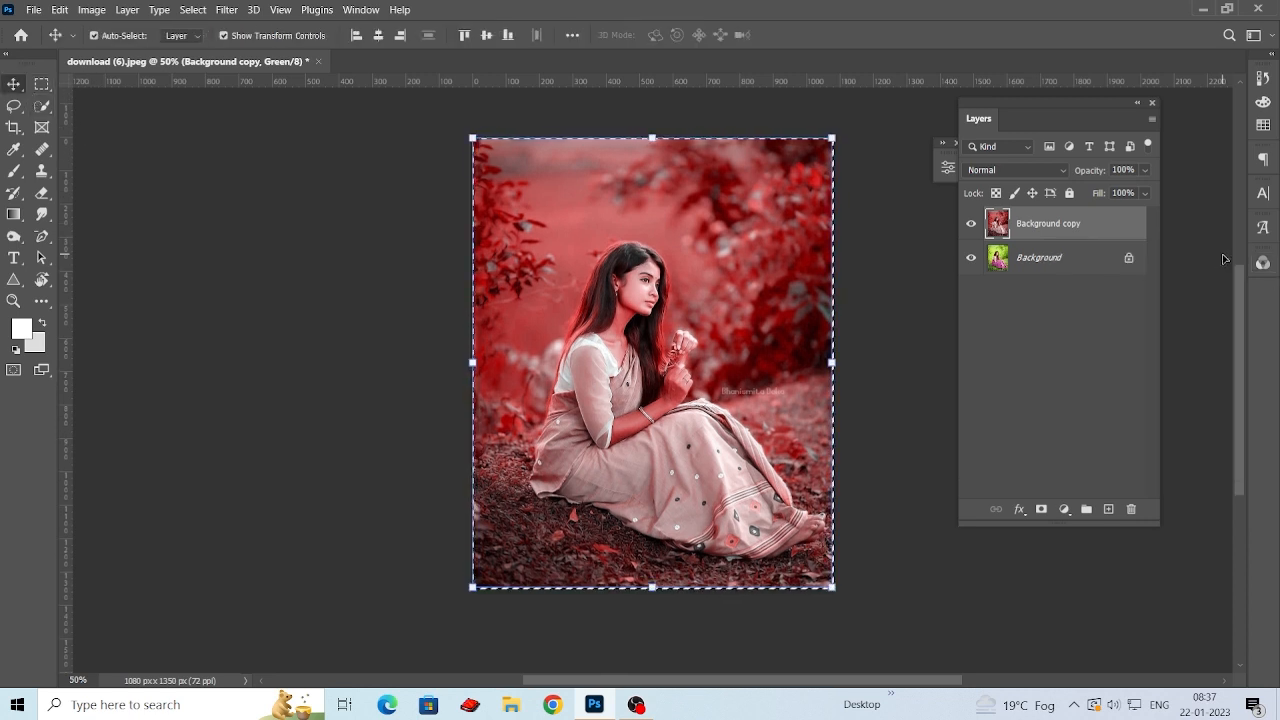
{"action": "scroll", "coordinate": [951, 279], "scroll_direction": "up", "scroll_amount": 2}
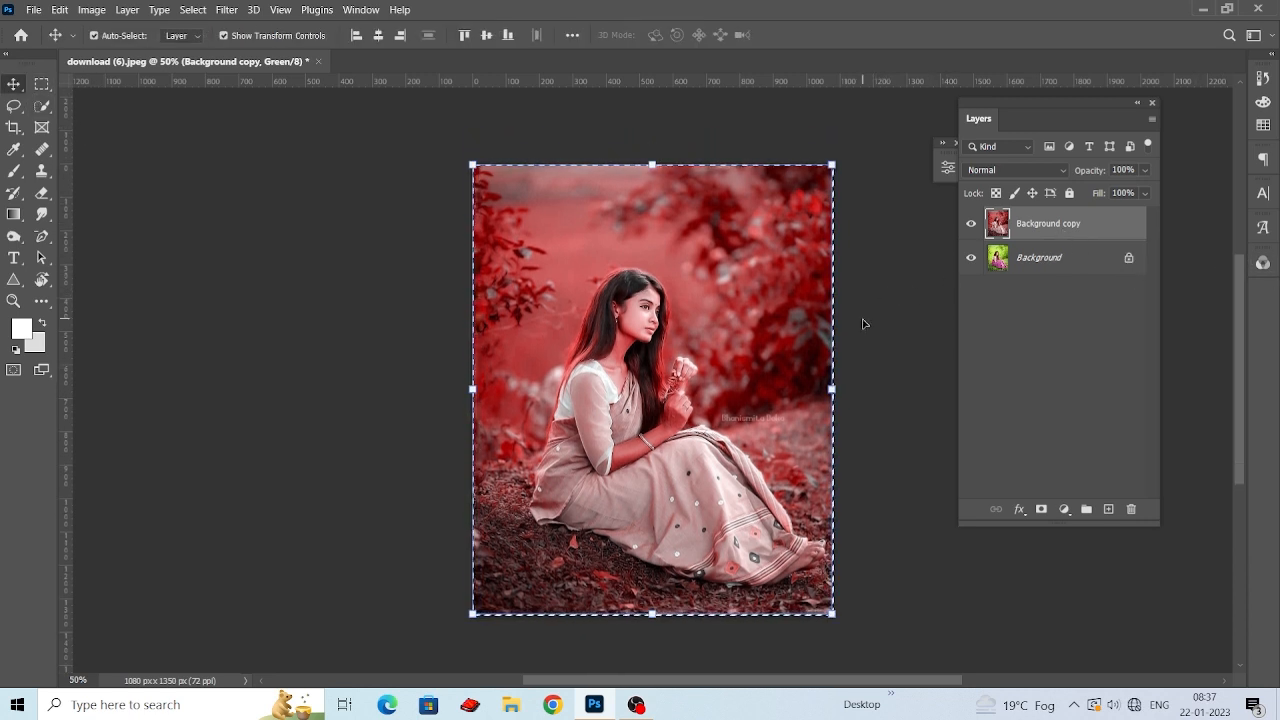
{"action": "left_click", "coordinate": [193, 9]}
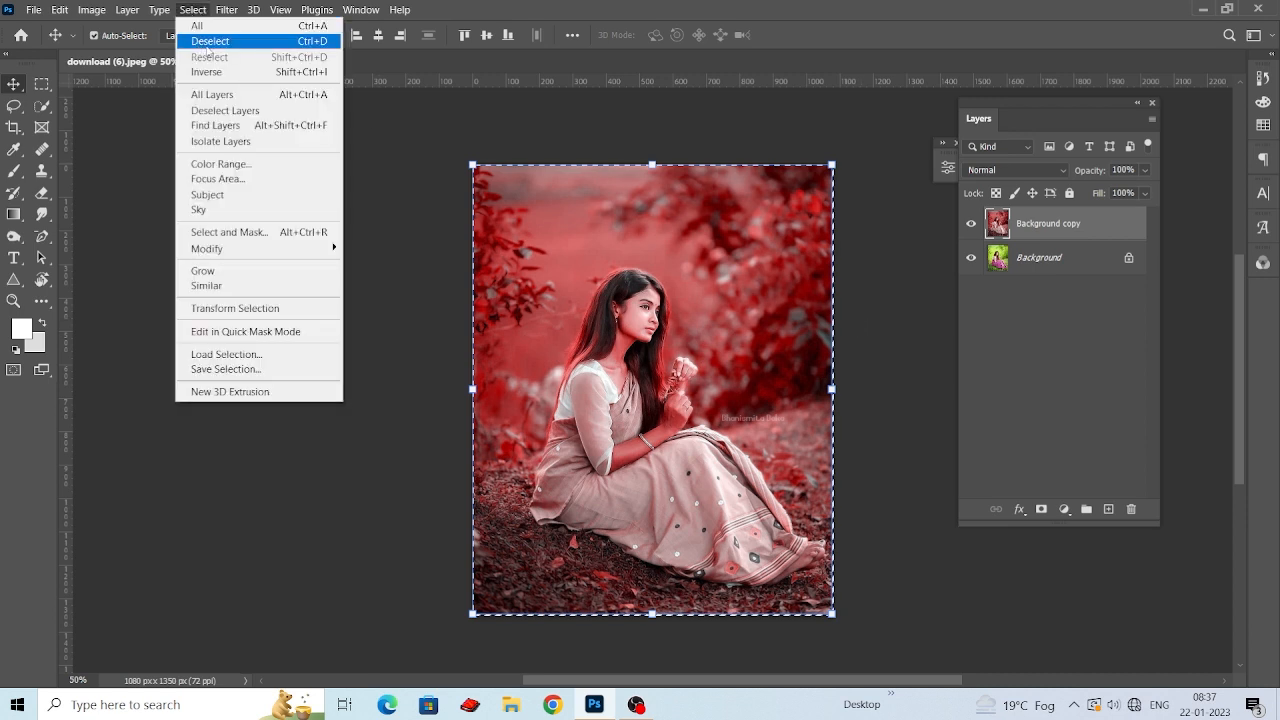
{"action": "left_click", "coordinate": [211, 41]}
{"action": "left_click", "coordinate": [720, 210]}
{"action": "left_click", "coordinate": [672, 277]}
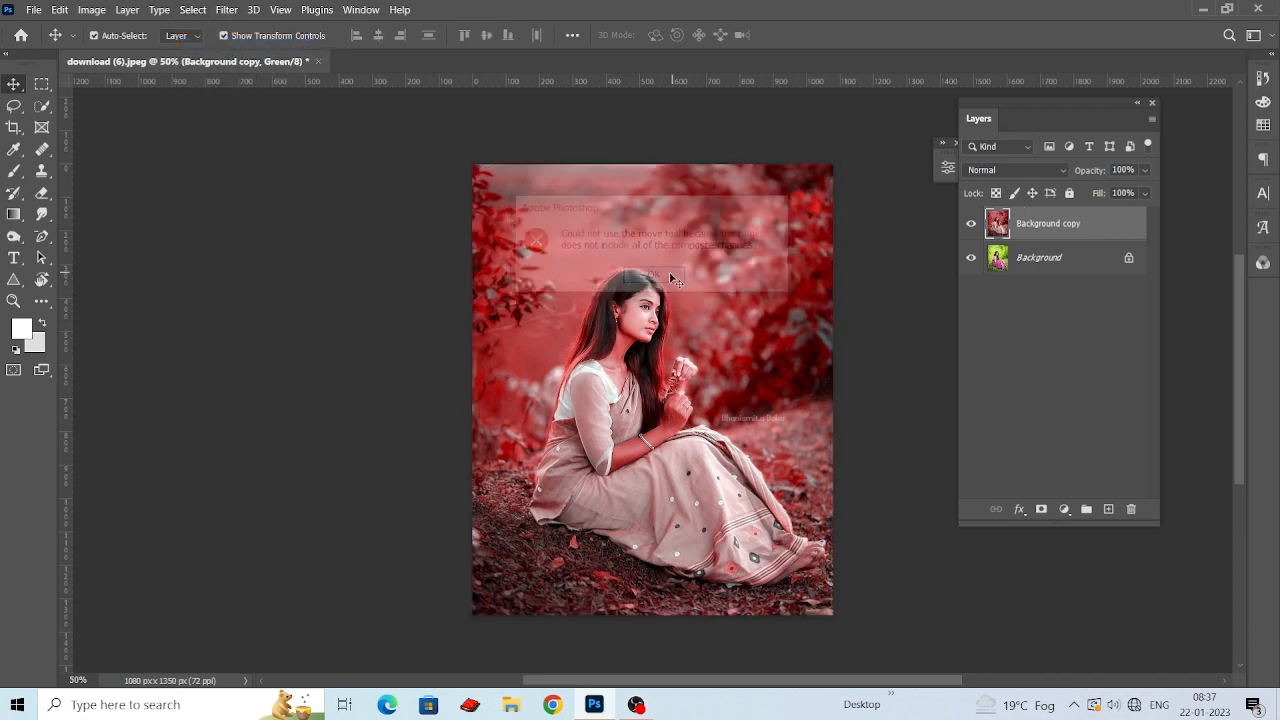
Step: Add a white layer mask to the Background copy layer
{"action": "scroll", "coordinate": [1064, 233], "scroll_direction": "up", "scroll_amount": 2}
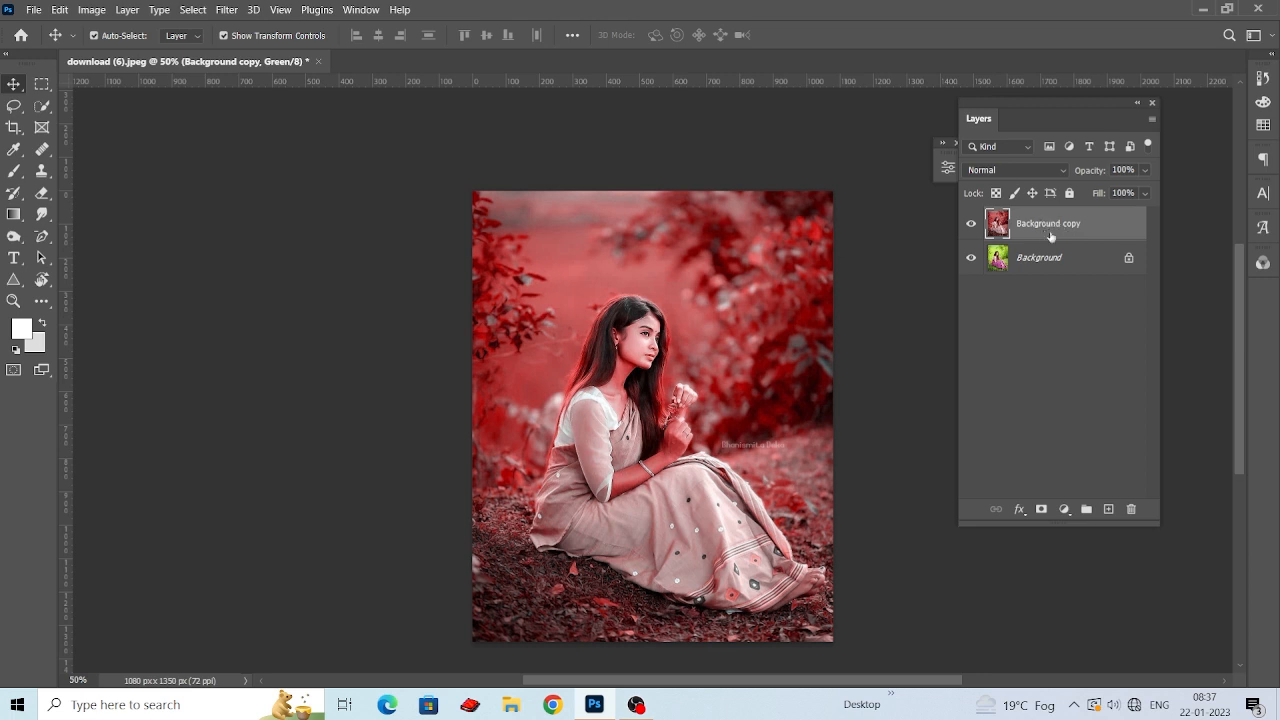
{"action": "left_click", "coordinate": [1066, 513]}
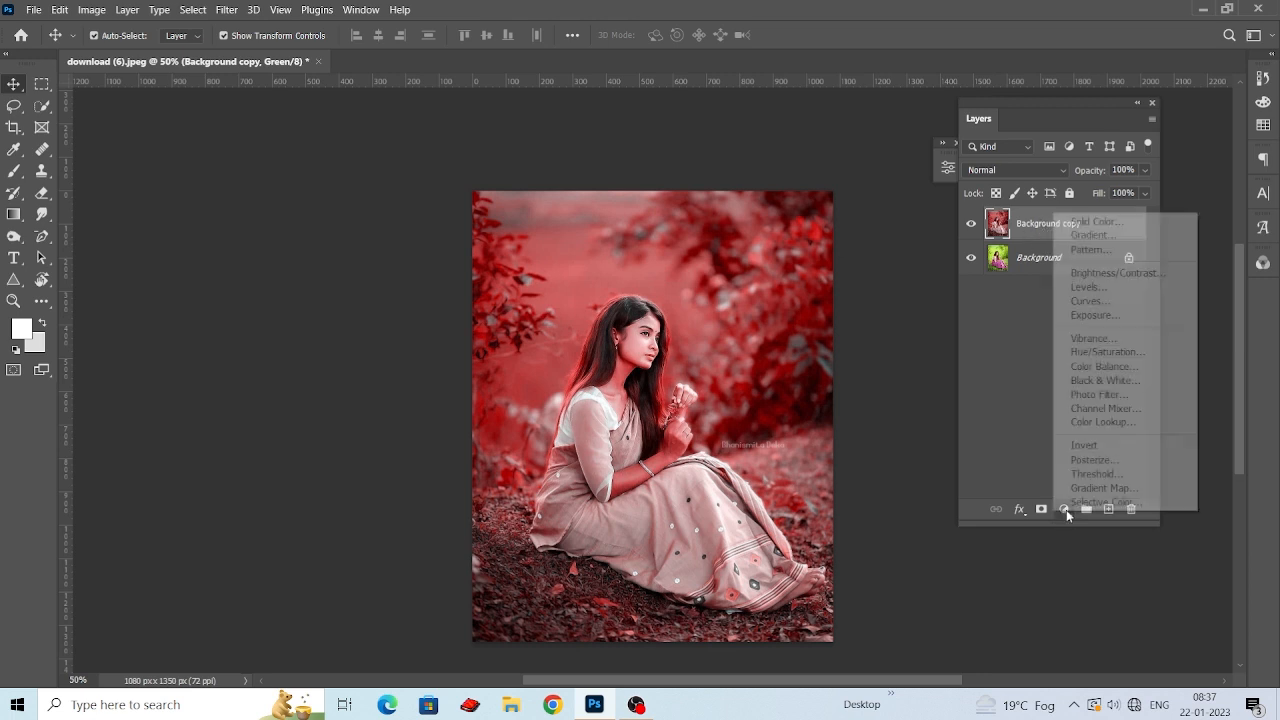
{"action": "left_click", "coordinate": [1035, 508]}
{"action": "left_click", "coordinate": [1040, 511]}
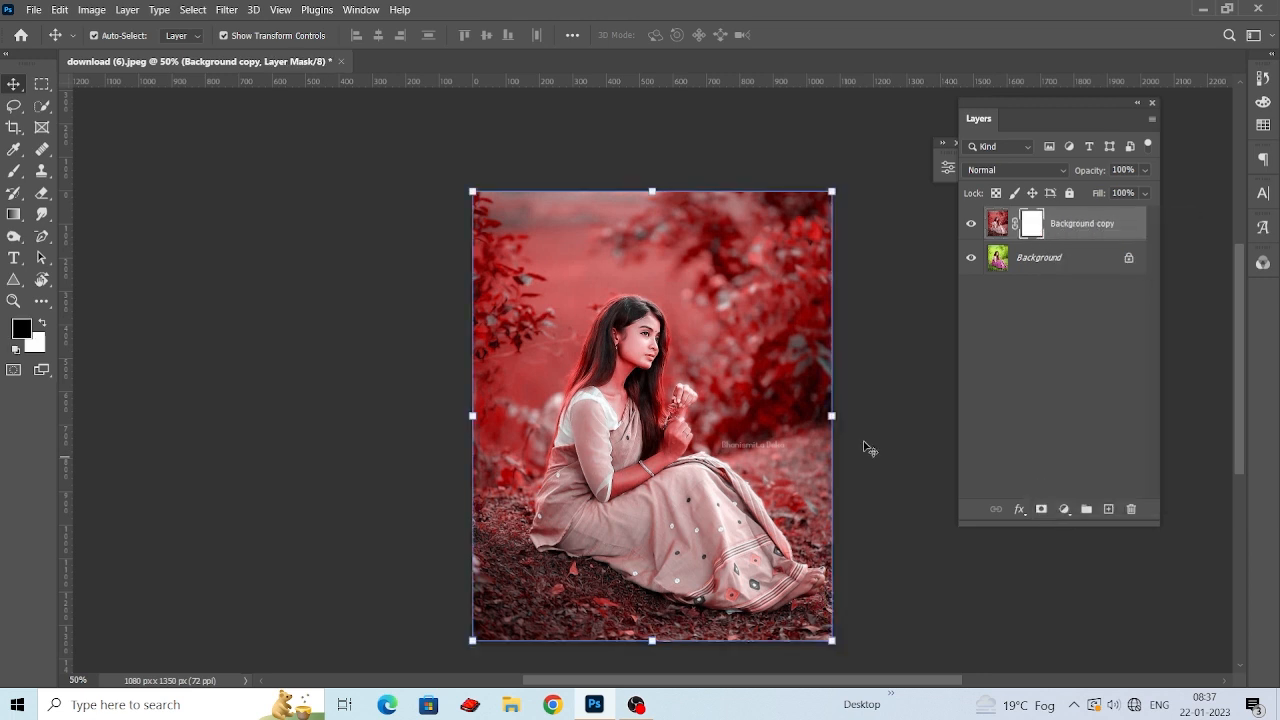
Step: Set up a black Soft Round brush at 50 px with 0% hardness for painting on the mask
{"action": "key", "text": "ctrl+plus"}
{"action": "key", "text": "ctrl+plus"}
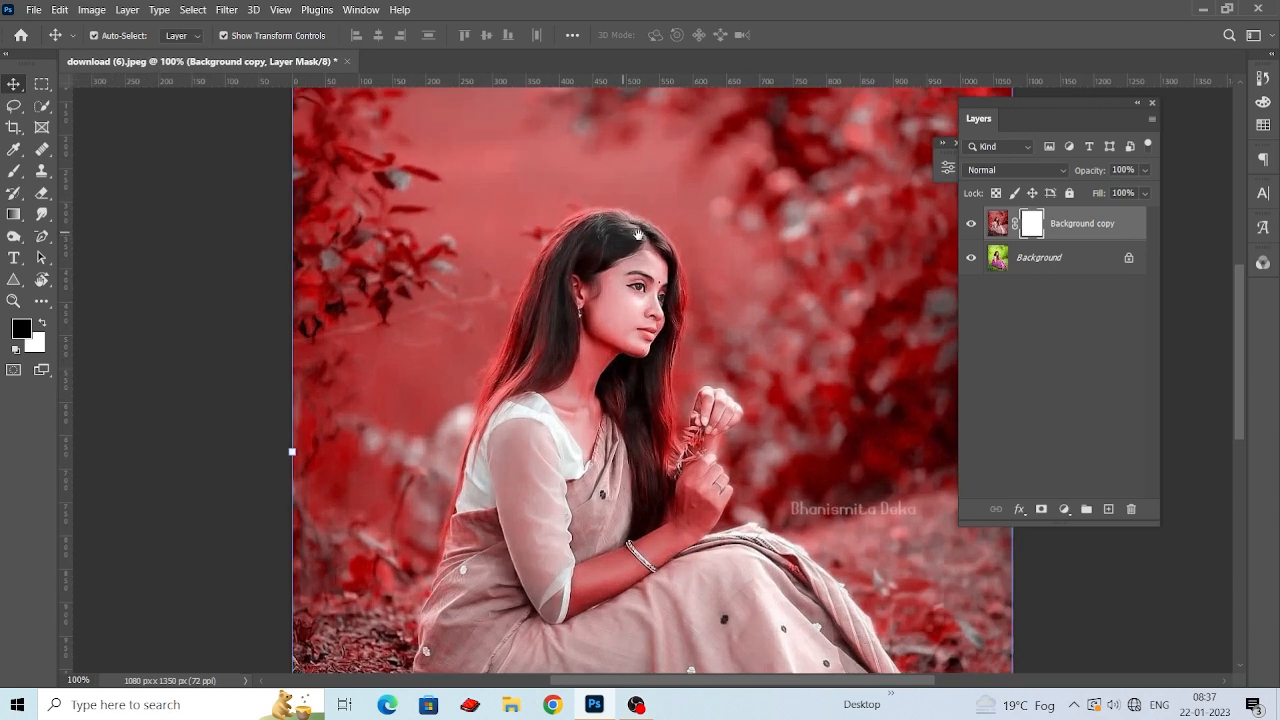
{"action": "scroll", "coordinate": [570, 330], "scroll_direction": "up", "scroll_amount": 1}
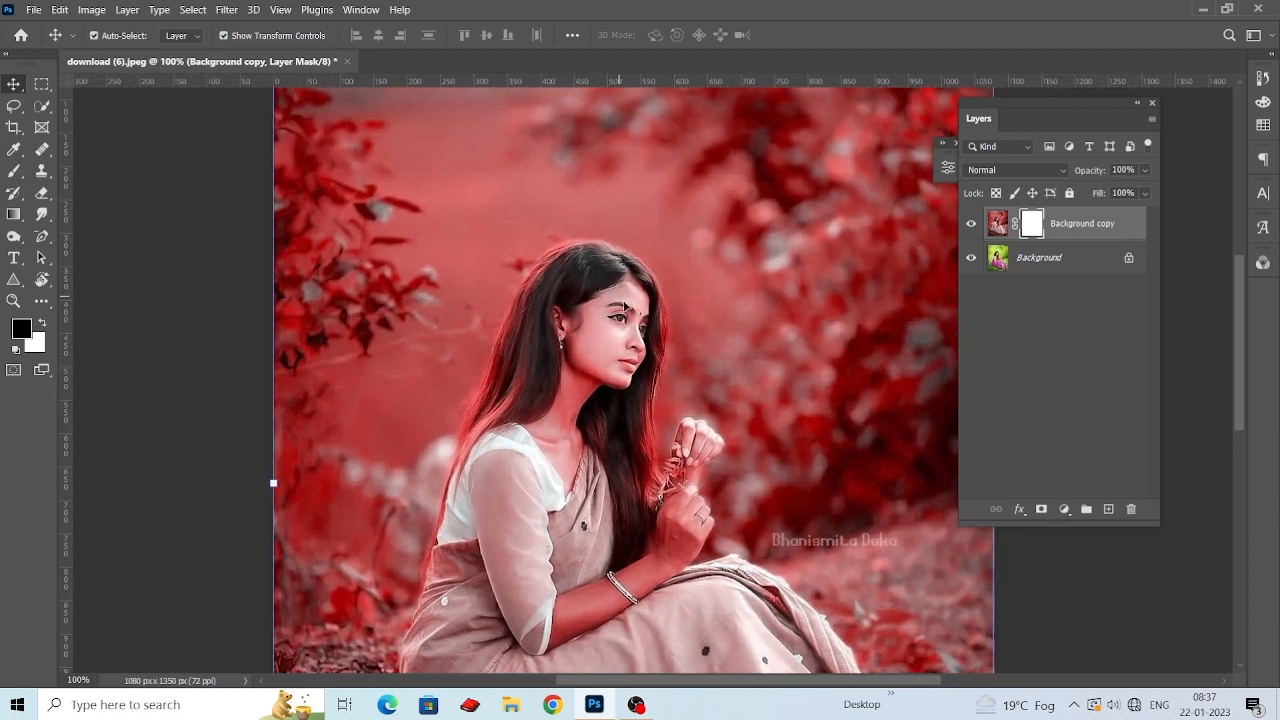
{"action": "key", "text": "b"}
{"action": "key", "text": "bracketleft"}
{"action": "key", "text": "bracketleft"}
{"action": "key", "text": "bracketleft"}
{"action": "key", "text": "bracketleft"}
{"action": "key", "text": "bracketleft"}
{"action": "key", "text": "bracketleft"}
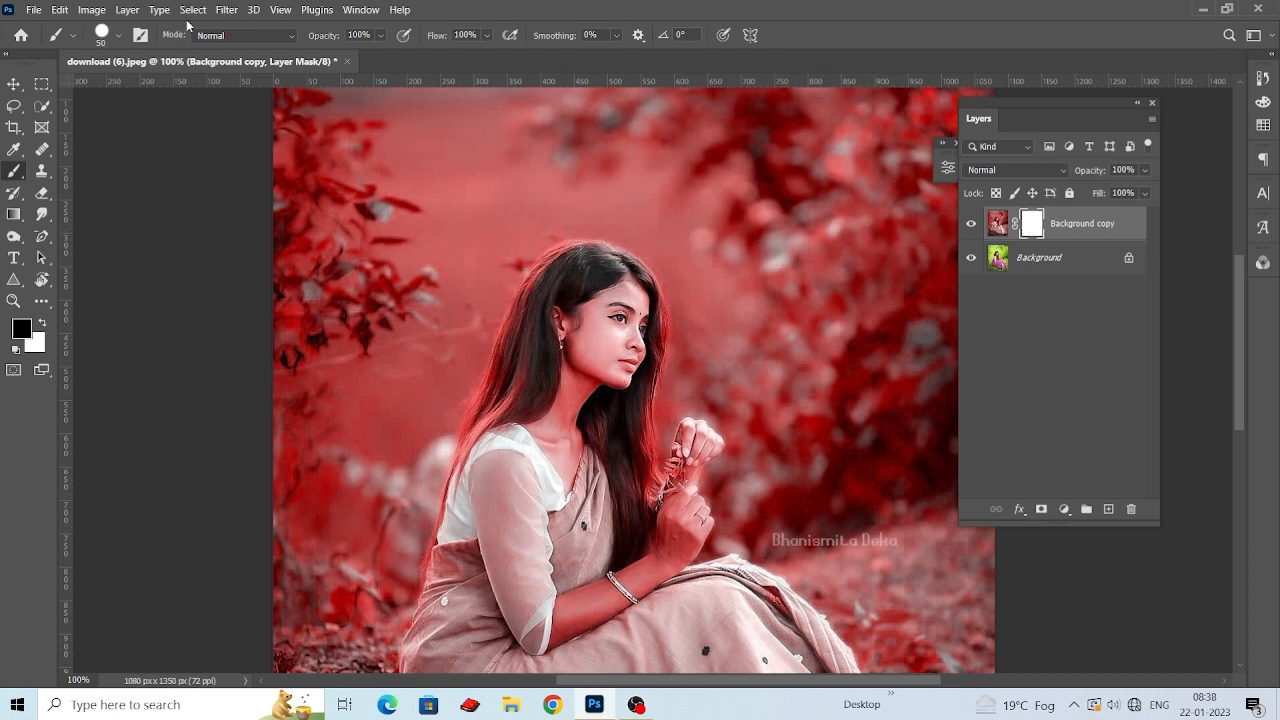
{"action": "left_click", "coordinate": [113, 37]}
{"action": "left_click", "coordinate": [90, 262]}
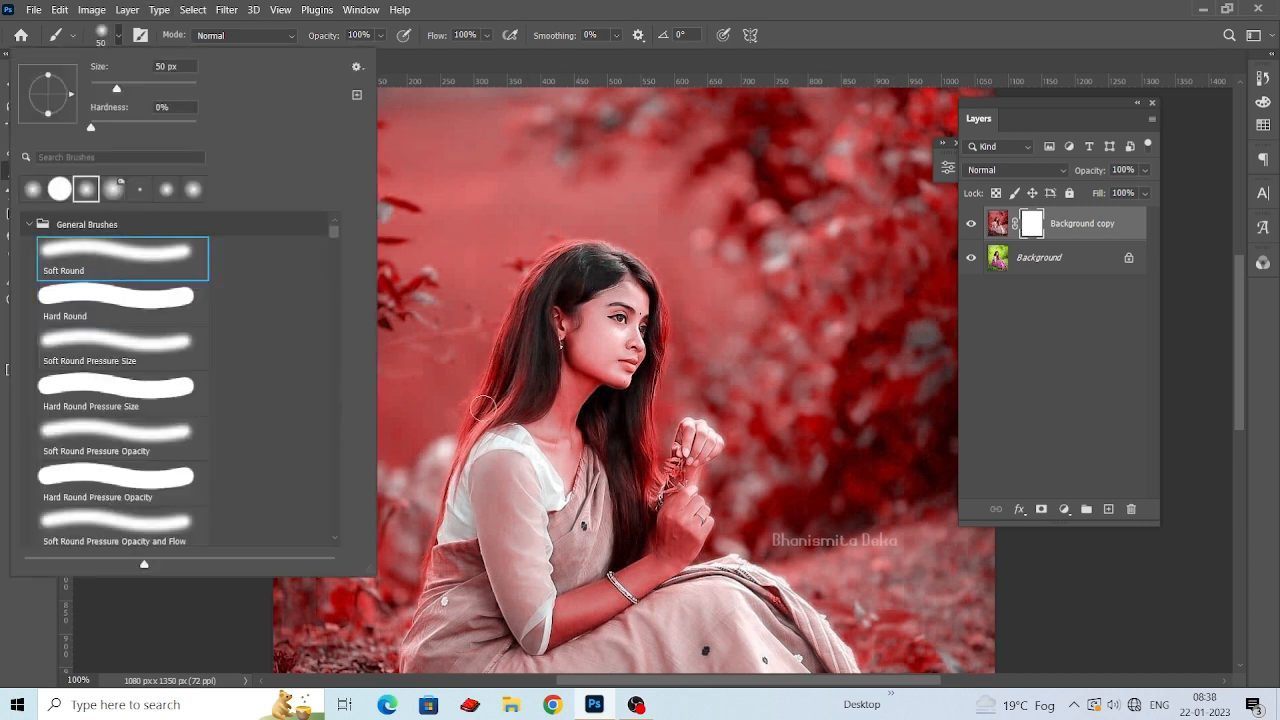
{"action": "left_click", "coordinate": [1092, 580]}
Step: Paint black on the mask over the woman's face, hair, arms and upper saree to restore their original colors
{"action": "mouse_move", "coordinate": [580, 300]}
{"action": "left_mouse_down"}
{"action": "mouse_move", "coordinate": [632, 330]}
{"action": "mouse_move", "coordinate": [470, 470]}
{"action": "left_mouse_up"}
{"action": "scroll", "coordinate": [520, 410], "scroll_direction": "up", "scroll_amount": 3}
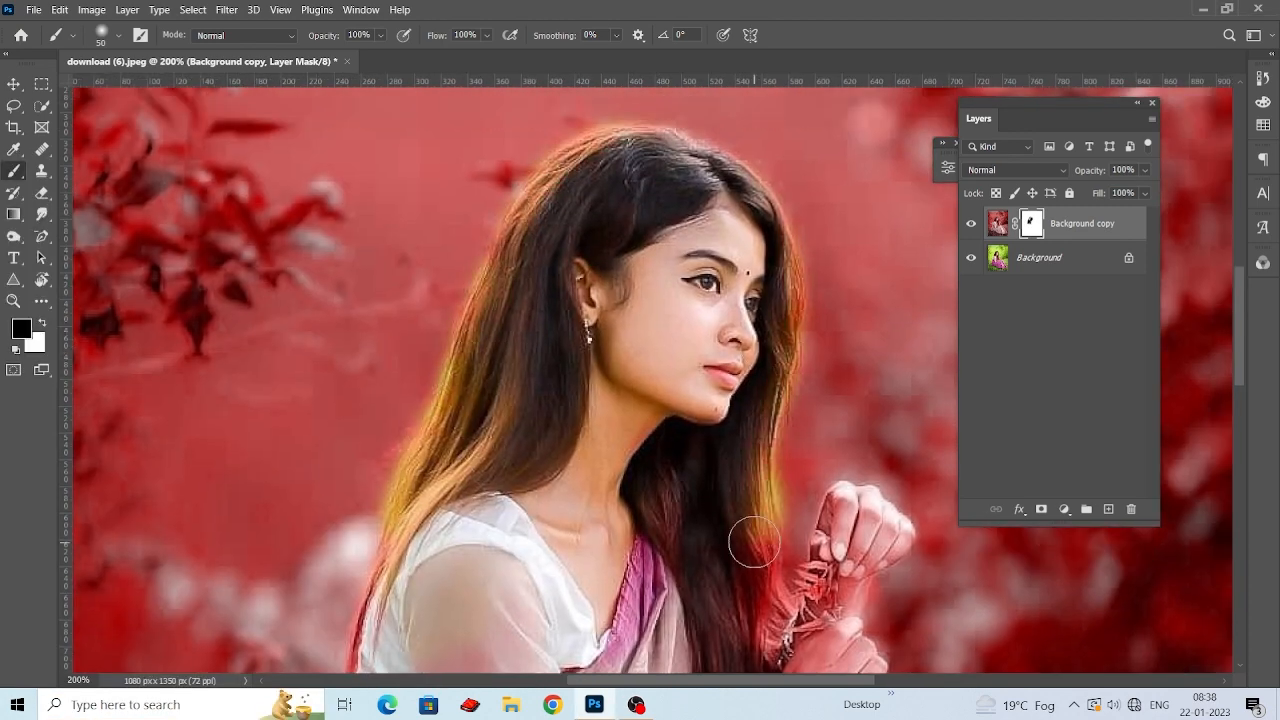
{"action": "scroll", "coordinate": [748, 534], "scroll_direction": "down", "scroll_amount": 5}
{"action": "scroll", "coordinate": [409, 352], "scroll_direction": "down", "scroll_amount": 3}
{"action": "mouse_move", "coordinate": [400, 300]}
{"action": "left_mouse_down"}
{"action": "mouse_move", "coordinate": [348, 543]}
{"action": "mouse_move", "coordinate": [640, 580]}
{"action": "left_mouse_up"}
{"action": "left_click_drag", "start_coordinate": [640, 580], "coordinate": [530, 527]}
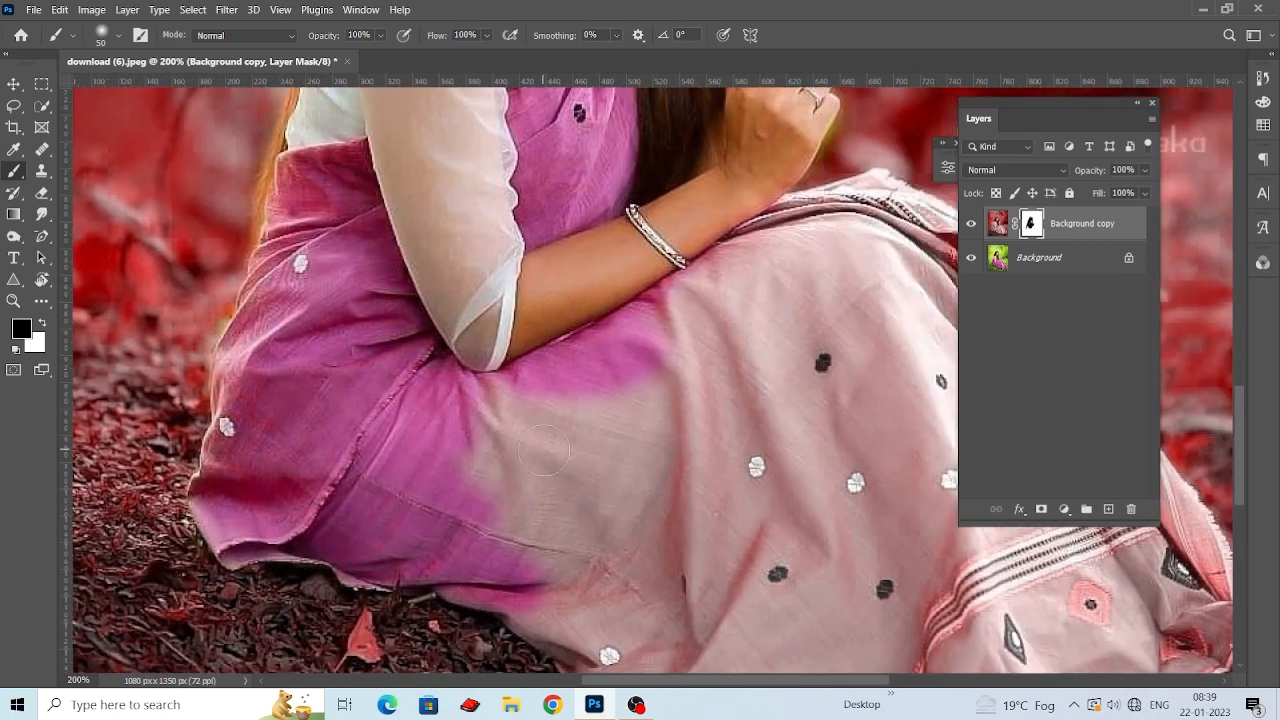
Step: Paint black on the mask over the saree's skirt, its patterned border and the feet
{"action": "left_click_drag", "start_coordinate": [520, 600], "coordinate": [800, 430]}
{"action": "left_click_drag", "start_coordinate": [800, 430], "coordinate": [680, 530]}
{"action": "left_click_drag", "start_coordinate": [680, 470], "coordinate": [900, 370]}
{"action": "left_click_drag", "start_coordinate": [860, 450], "coordinate": [710, 227]}
{"action": "mouse_move", "coordinate": [430, 560]}
{"action": "left_mouse_down"}
{"action": "mouse_move", "coordinate": [800, 540]}
{"action": "mouse_move", "coordinate": [740, 280]}
{"action": "left_mouse_up"}
{"action": "left_click_drag", "start_coordinate": [860, 480], "coordinate": [520, 390]}
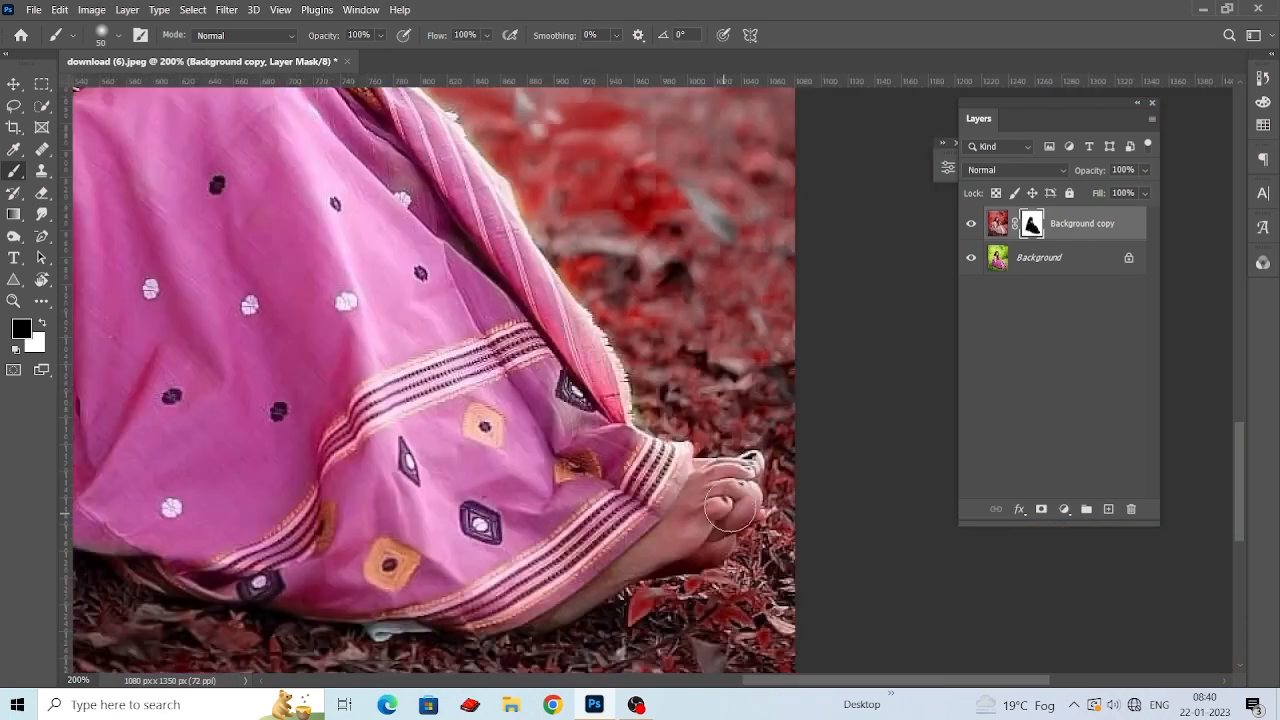
{"action": "left_click_drag", "start_coordinate": [400, 110], "coordinate": [740, 640]}
Step: Clean up the mask edges around the saree with a white 10 px brush
{"action": "key", "text": "x"}
{"action": "key", "text": "bracketleft"}
{"action": "key", "text": "bracketleft"}
{"action": "key", "text": "bracketleft"}
{"action": "key", "text": "bracketleft"}
{"action": "key", "text": "bracketleft"}
{"action": "left_click_drag", "start_coordinate": [637, 508], "coordinate": [580, 412]}
{"action": "mouse_move", "coordinate": [505, 355]}
{"action": "left_mouse_down"}
{"action": "mouse_move", "coordinate": [448, 415]}
{"action": "mouse_move", "coordinate": [455, 390]}
{"action": "left_mouse_up"}
{"action": "key", "text": "x"}
{"action": "key", "text": "x"}
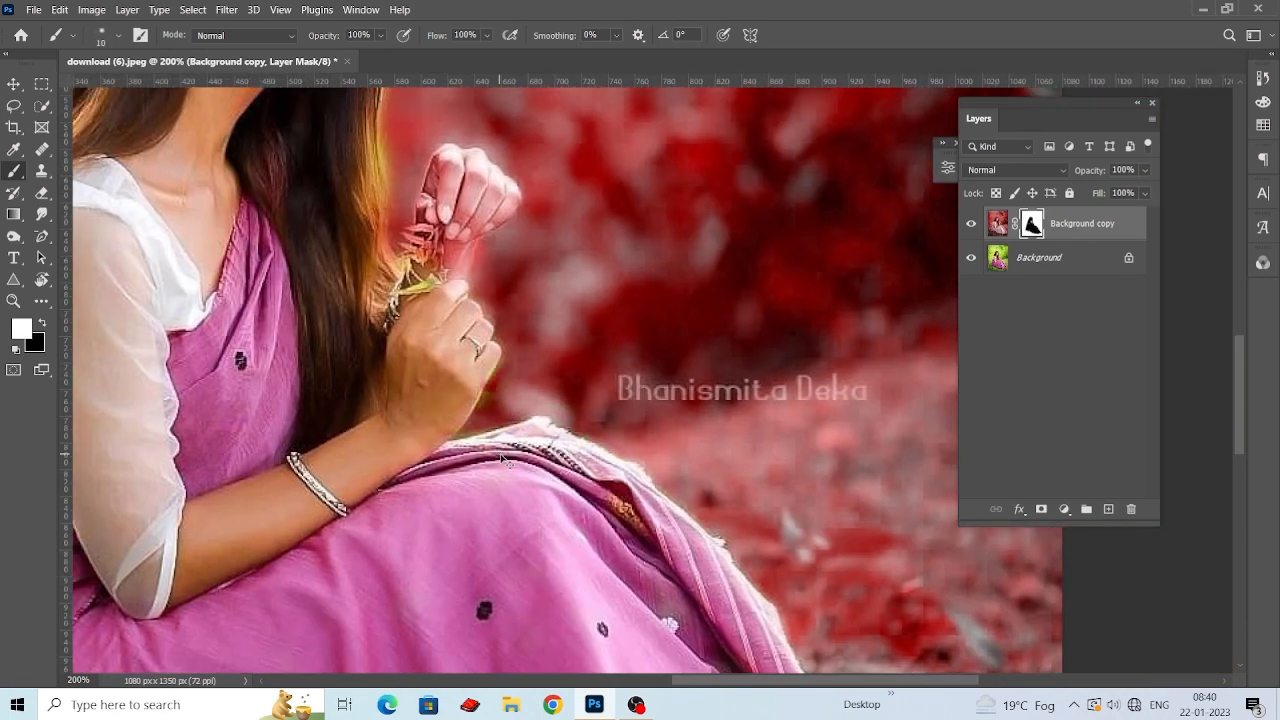
Step: Restore the original colors of the raised hand and flower stem by painting the mask with a black 10 px brush
{"action": "key", "text": "ctrl+plus"}
{"action": "key", "text": "ctrl+plus"}
{"action": "key", "text": "x"}
{"action": "key", "text": "x"}
{"action": "left_click_drag", "start_coordinate": [376, 250], "coordinate": [616, 660]}
{"action": "left_click", "coordinate": [42, 322]}
{"action": "left_click_drag", "start_coordinate": [560, 340], "coordinate": [530, 480]}
Step: Refine the mask around the fingers, wrist and flower with smaller brush strokes, down to 6 px
{"action": "key", "text": "bracketleft"}
{"action": "key", "text": "bracketleft"}
{"action": "key", "text": "bracketleft"}
{"action": "key", "text": "bracketleft"}
{"action": "key", "text": "bracketleft"}
{"action": "key", "text": "bracketleft"}
{"action": "left_click_drag", "start_coordinate": [520, 330], "coordinate": [455, 480]}
{"action": "left_click_drag", "start_coordinate": [560, 480], "coordinate": [558, 367]}
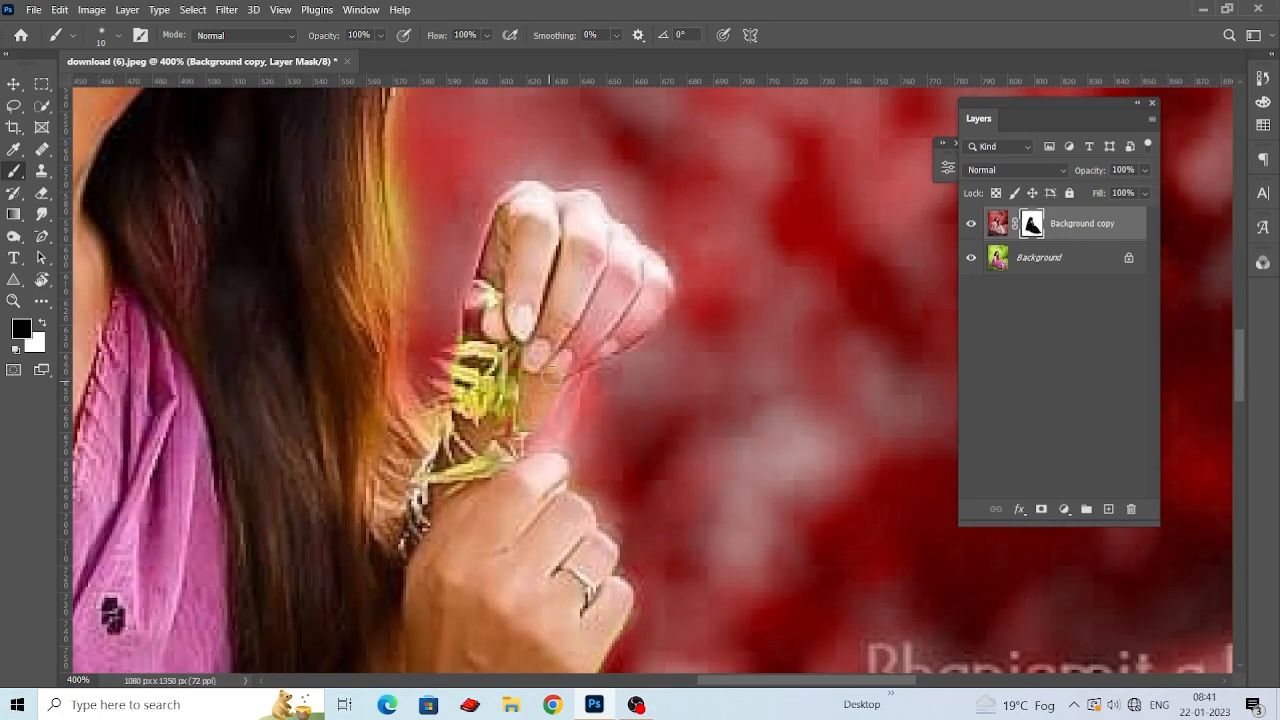
{"action": "left_click_drag", "start_coordinate": [530, 440], "coordinate": [655, 240]}
{"action": "left_click_drag", "start_coordinate": [560, 400], "coordinate": [538, 332]}
{"action": "key", "text": "ctrl+minus"}
{"action": "key", "text": "ctrl+minus"}
{"action": "key", "text": "ctrl+minus"}
{"action": "key", "text": "ctrl+minus"}
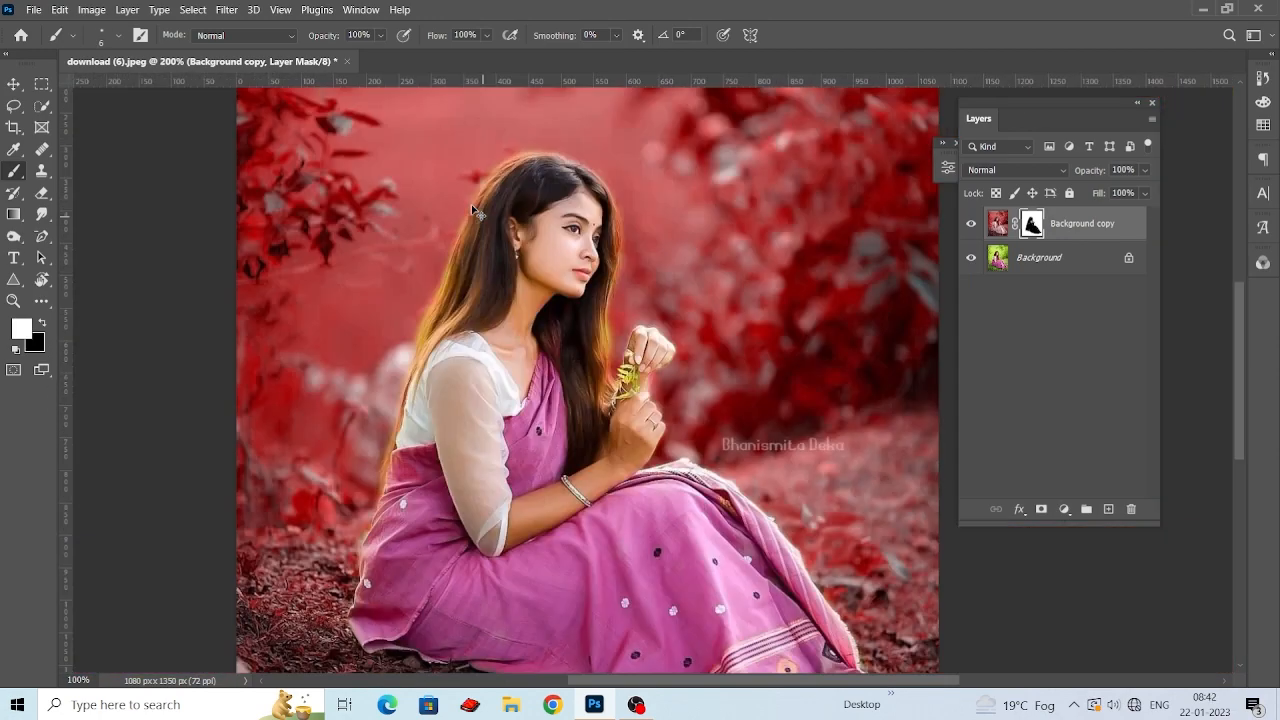
Step: Turn the masked red edit into a regular layer without a mask and duplicate it above the original green photo
{"action": "key", "text": "v"}
{"action": "left_click", "coordinate": [998, 223]}
{"action": "right_click", "coordinate": [1077, 224]}
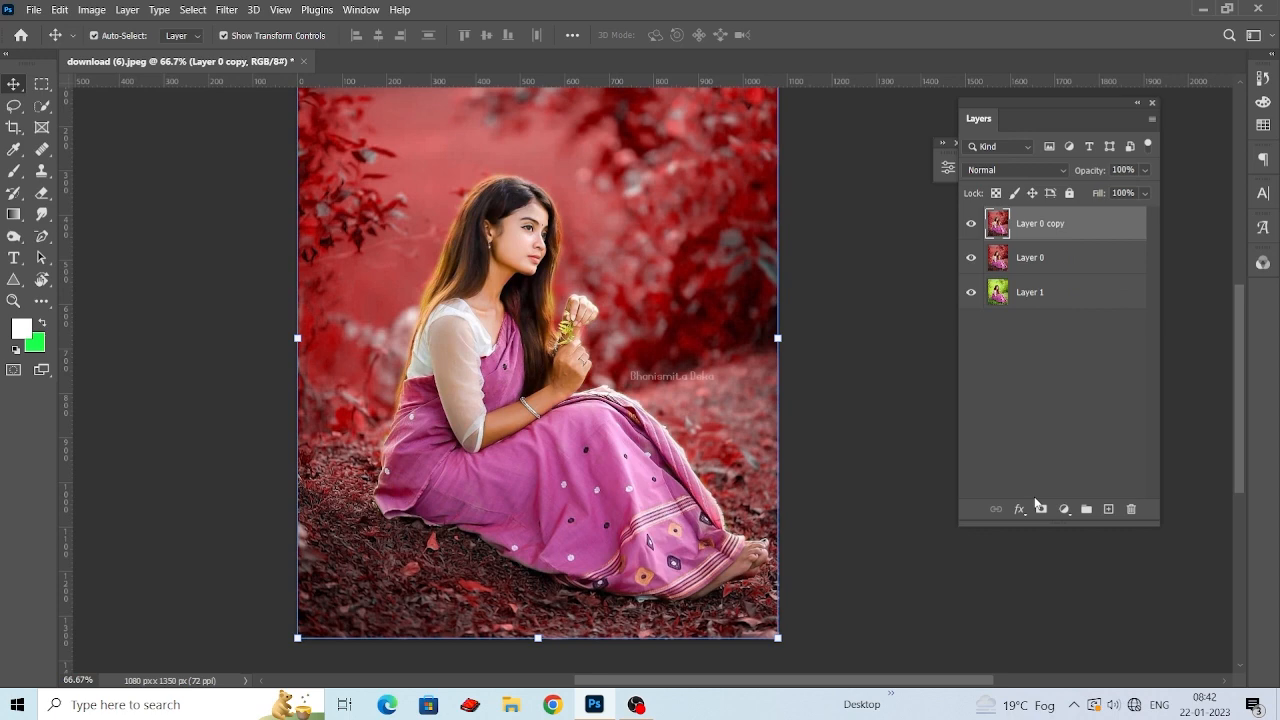
Step: Add a Levels adjustment layer with the RGB white input at 227 and adjust the white input of another channel
{"action": "left_click", "coordinate": [1064, 509]}
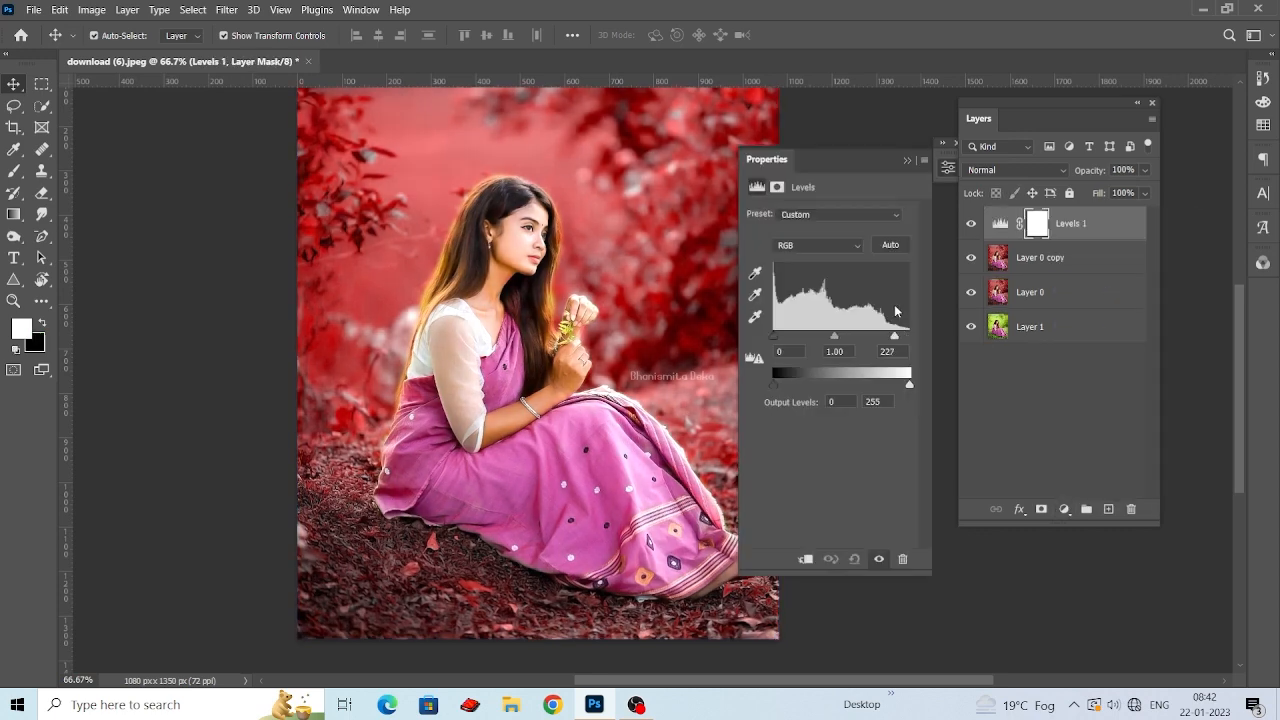
{"action": "left_click", "coordinate": [817, 245]}
{"action": "left_click", "coordinate": [790, 288]}
{"action": "left_click_drag", "start_coordinate": [911, 336], "coordinate": [909, 337]}
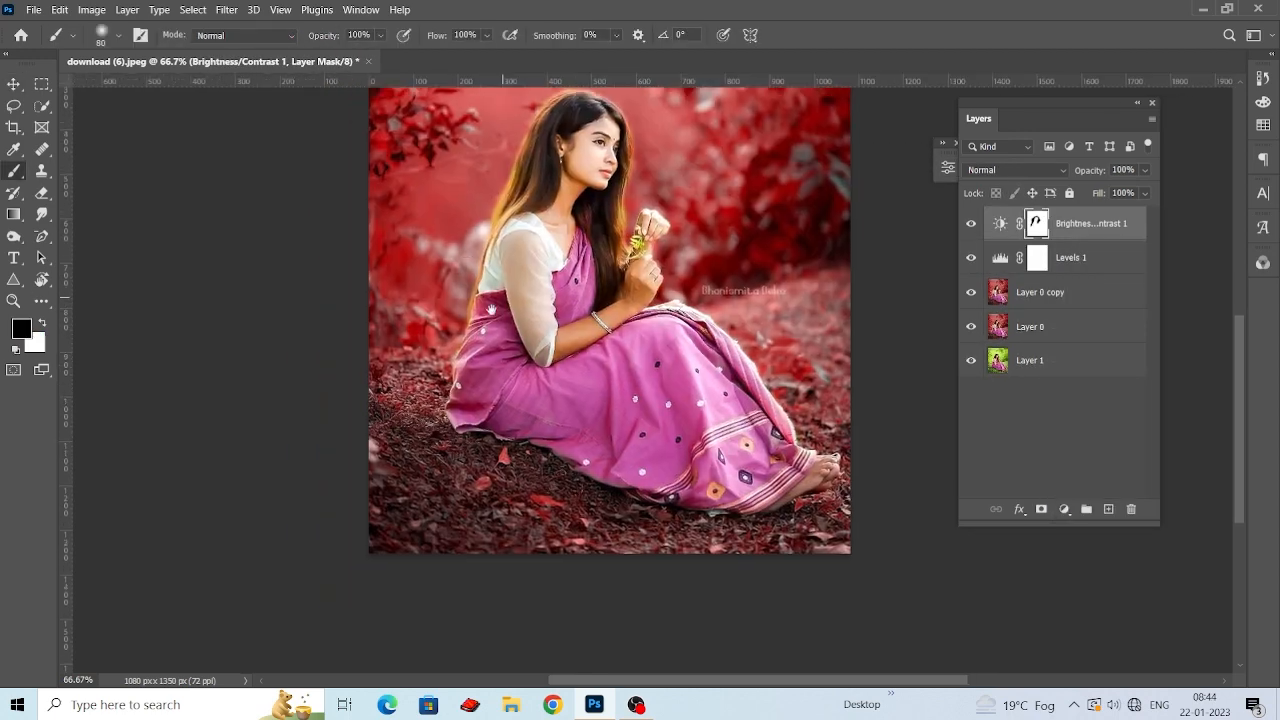
Step: Add a Color Balance adjustment layer on top with midtones Cyan-Red +8, Yellow-Blue +5 and a shift toward magenta
{"action": "left_click", "coordinate": [1068, 238]}
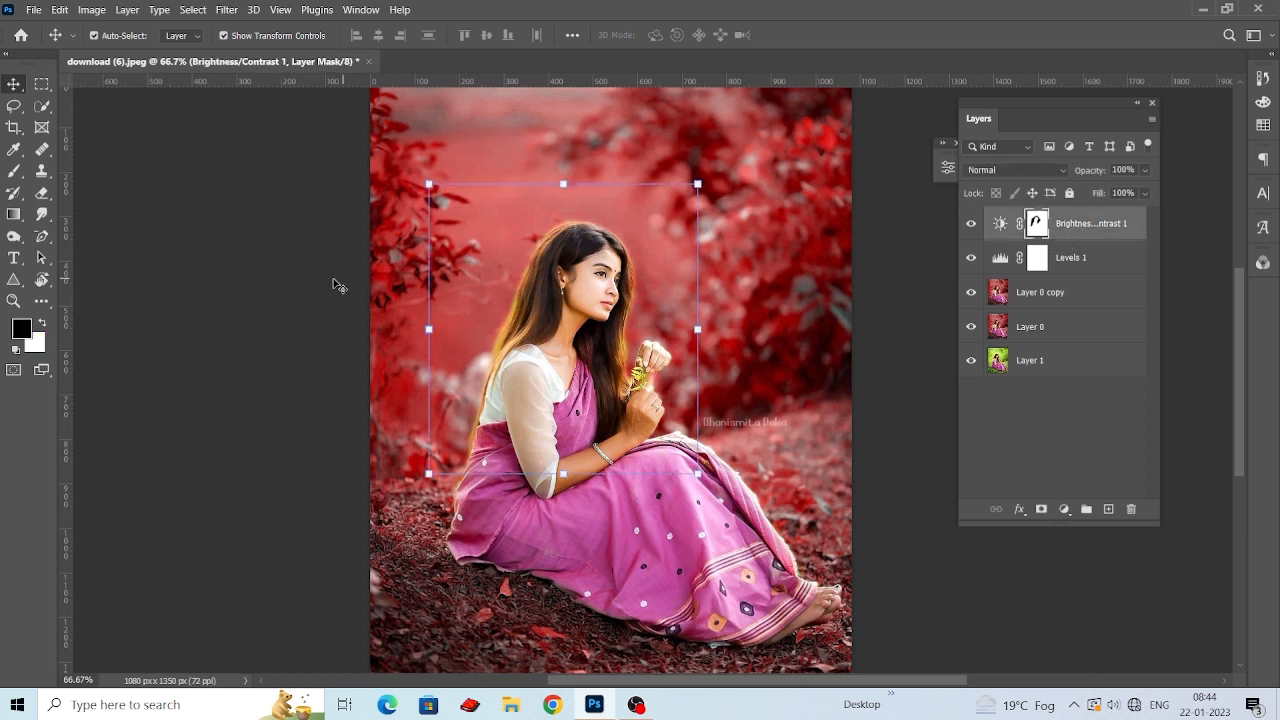
{"action": "left_click", "coordinate": [336, 286]}
{"action": "left_click", "coordinate": [1064, 510]}
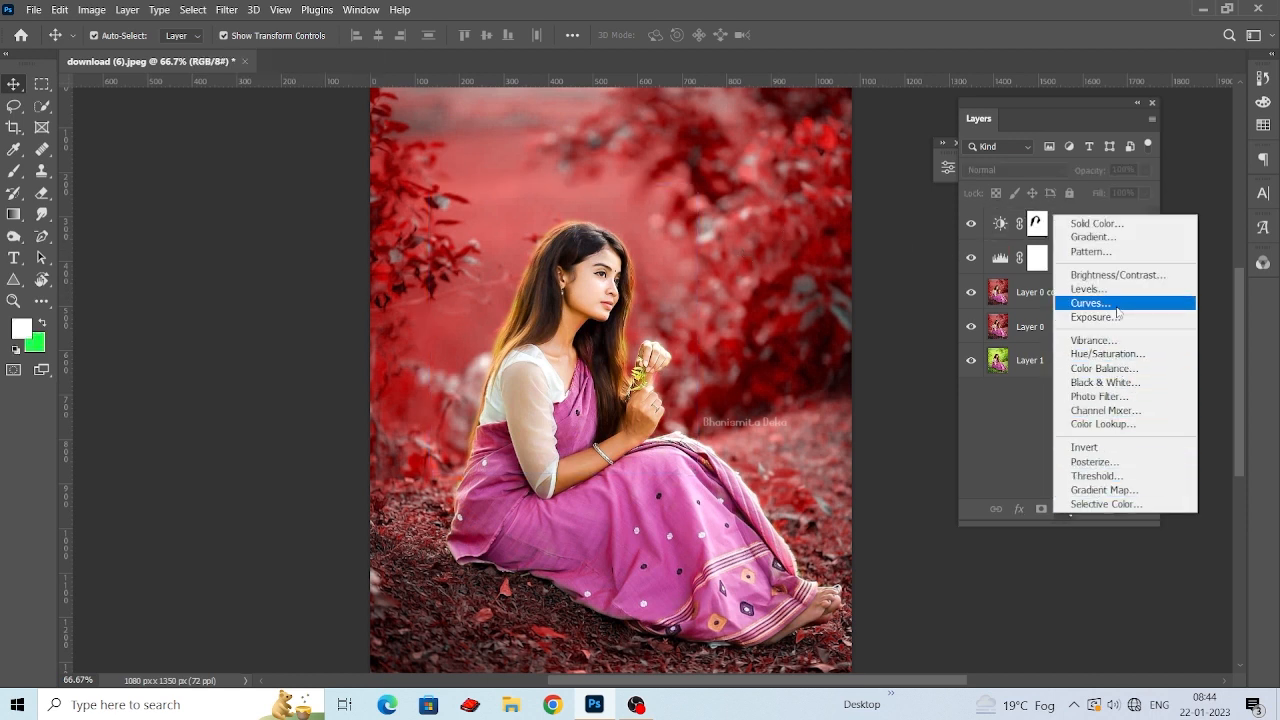
{"action": "left_click", "coordinate": [1105, 368]}
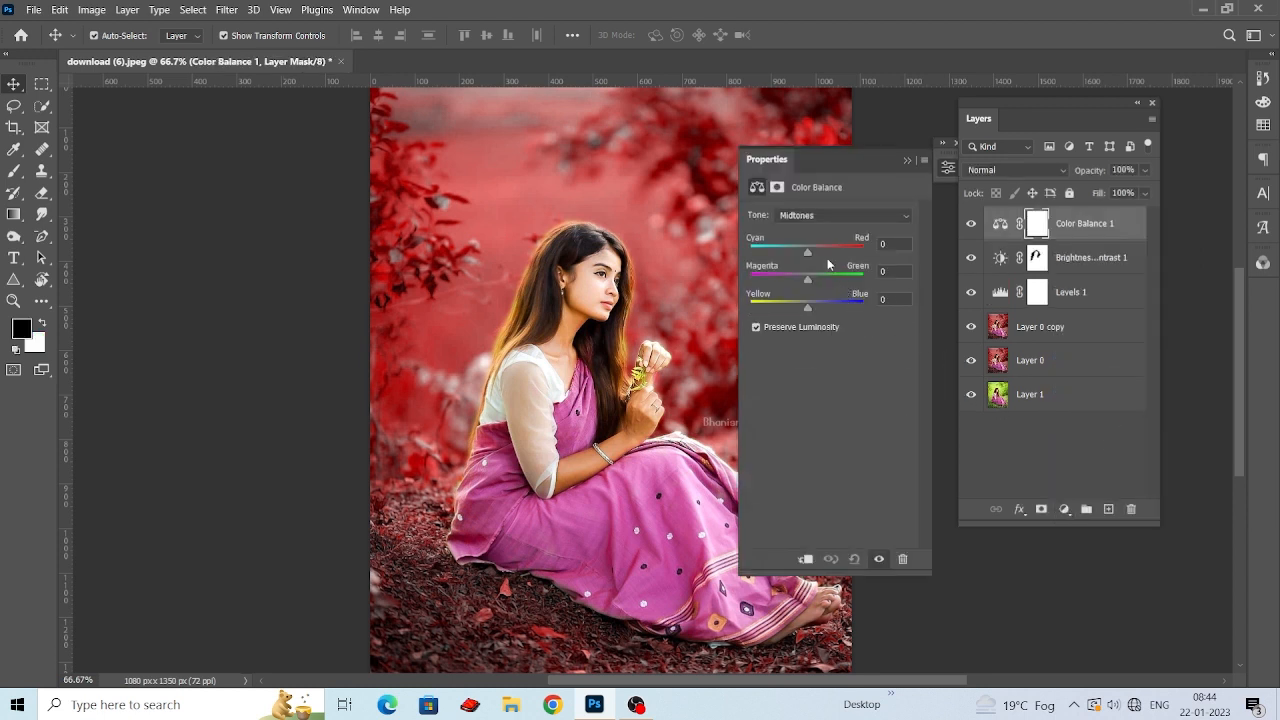
{"action": "left_click_drag", "start_coordinate": [808, 256], "coordinate": [816, 256]}
{"action": "mouse_move", "coordinate": [808, 307]}
{"action": "left_mouse_down"}
{"action": "mouse_move", "coordinate": [793, 307]}
{"action": "mouse_move", "coordinate": [810, 286]}
{"action": "left_mouse_up"}
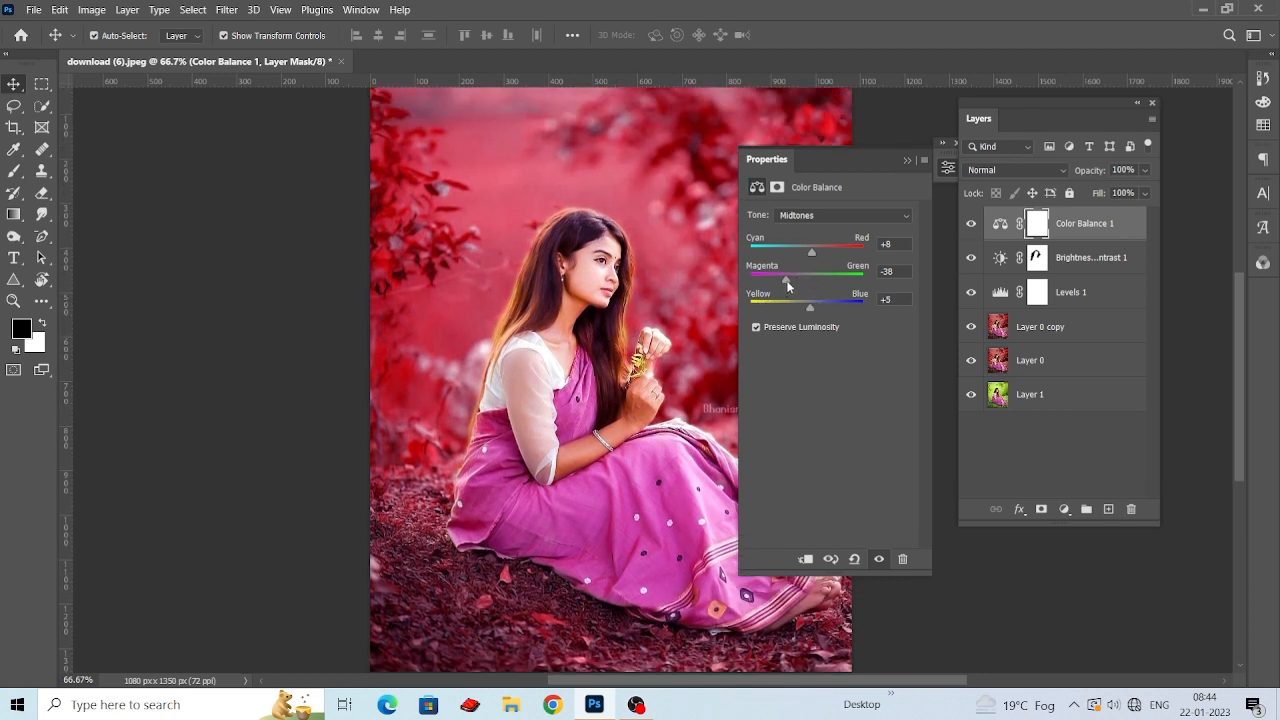
{"action": "left_click_drag", "start_coordinate": [787, 285], "coordinate": [799, 250]}
{"action": "left_click", "coordinate": [908, 161]}
Step: Merge the Color Balance, Brightness/Contrast and Levels adjustment layers with Layer 0 copy into a single layer
{"action": "scroll", "coordinate": [829, 284], "scroll_direction": "down", "scroll_amount": 3}
{"action": "scroll", "coordinate": [522, 372], "scroll_direction": "up", "scroll_amount": 2}
{"action": "key", "text": "ctrl+minus"}
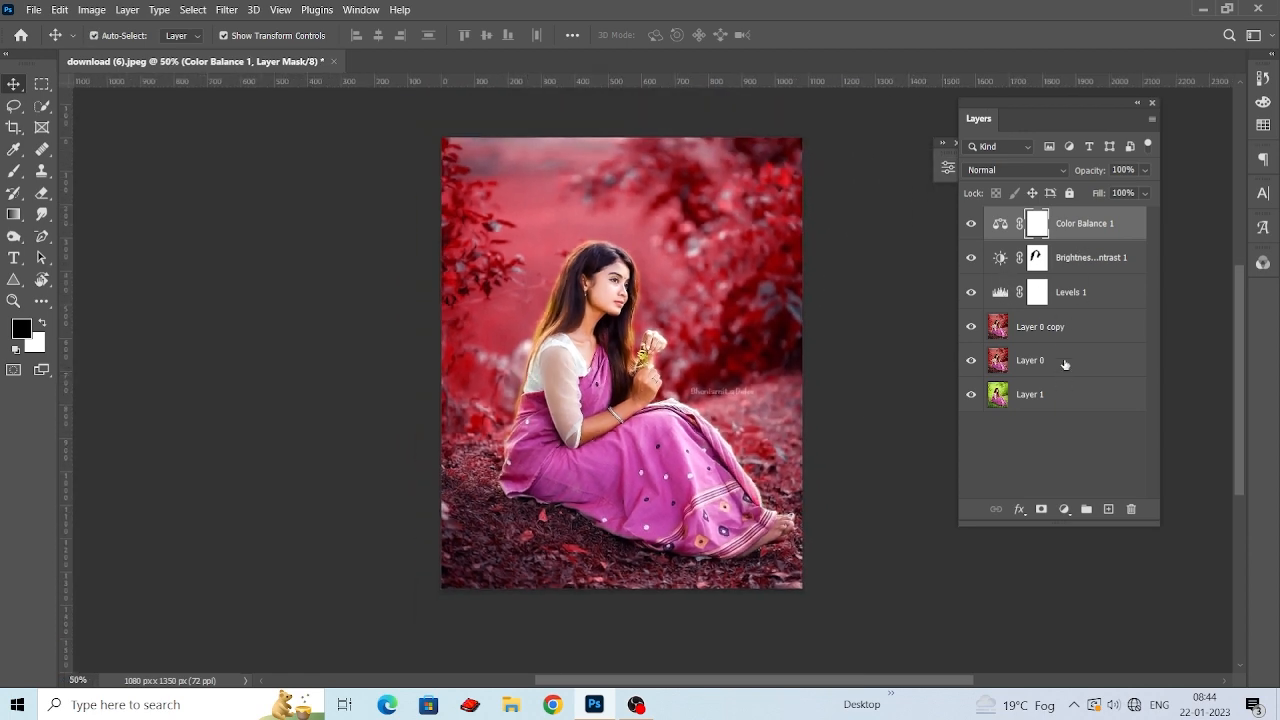
{"action": "left_click", "coordinate": [1066, 340], "text": "shift"}
{"action": "right_click", "coordinate": [1092, 223]}
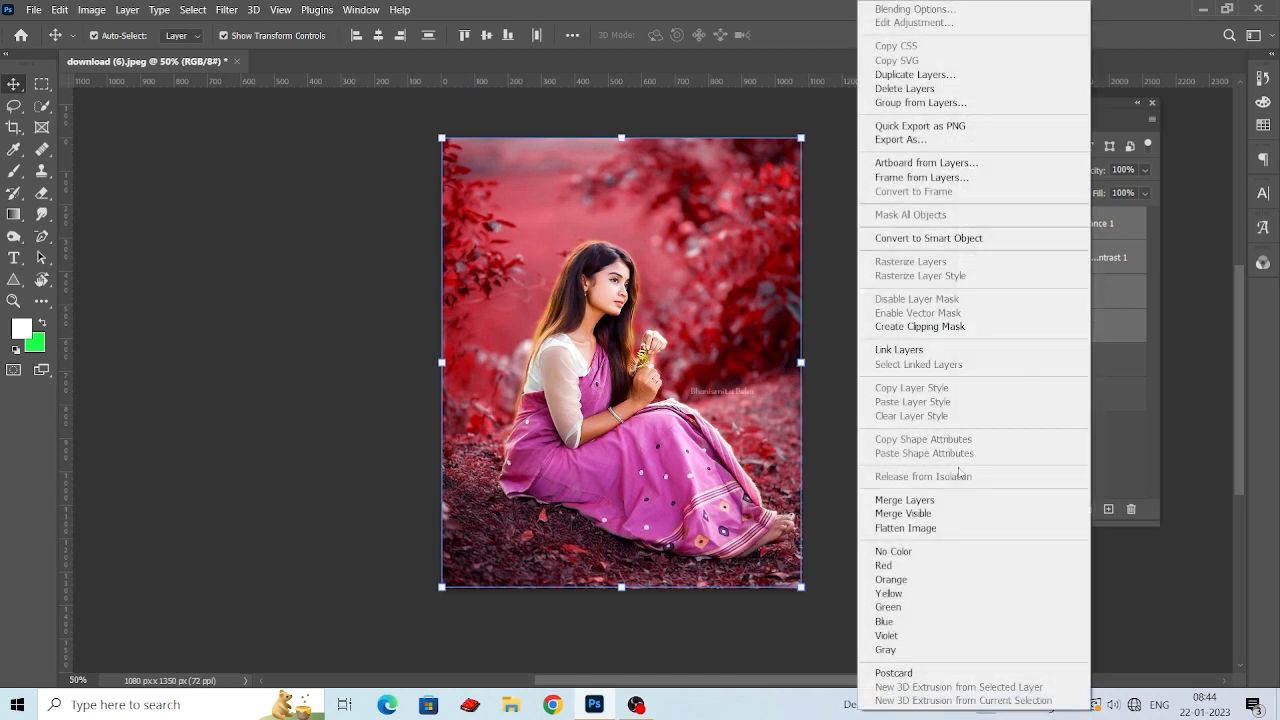
{"action": "left_click", "coordinate": [960, 499]}
Step: Compare the photo with and without the merged Color Balance 1 layer
{"action": "left_click", "coordinate": [971, 226]}
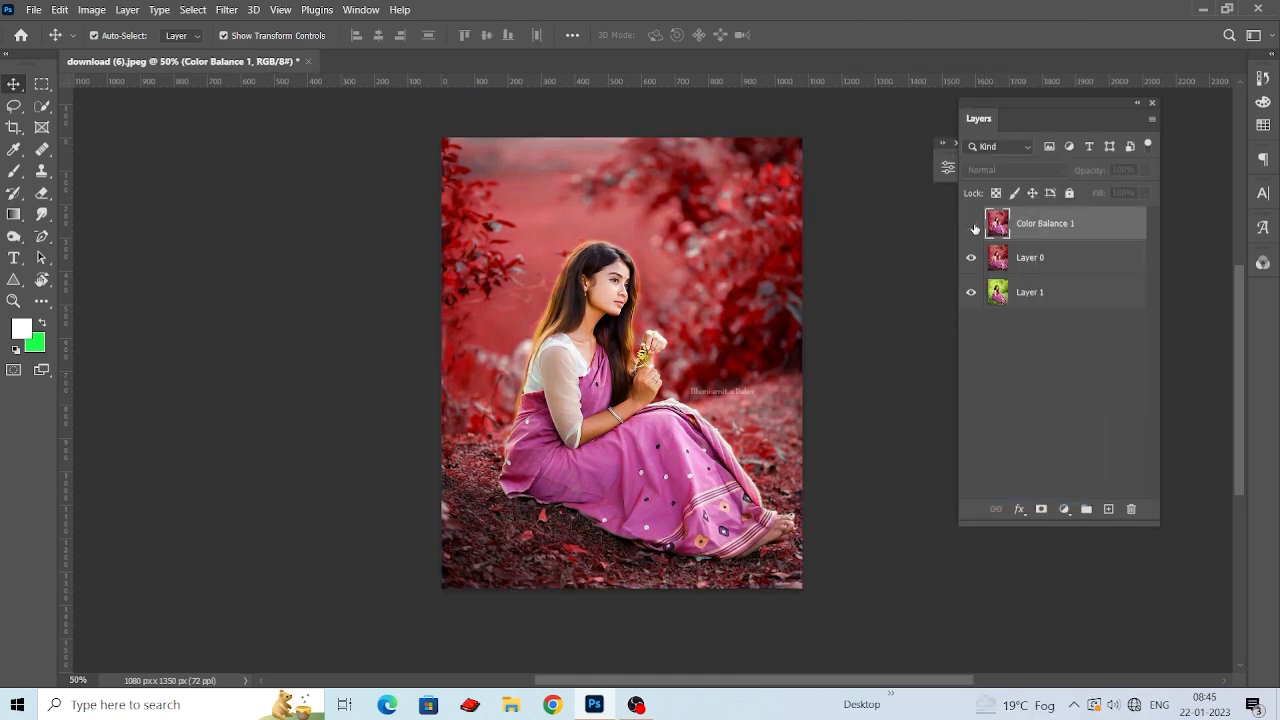
{"action": "left_click", "coordinate": [971, 226]}
{"action": "left_click", "coordinate": [971, 226]}
{"action": "left_click", "coordinate": [971, 226]}
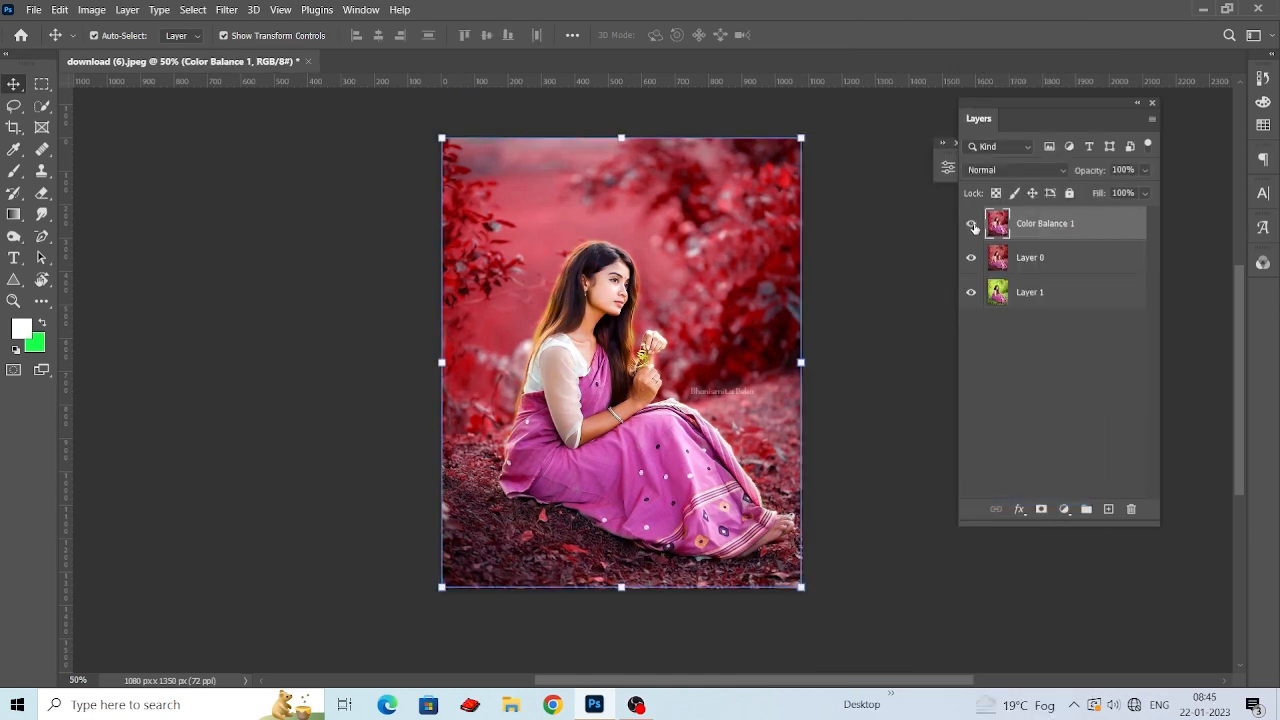
{"action": "left_click", "coordinate": [971, 226]}
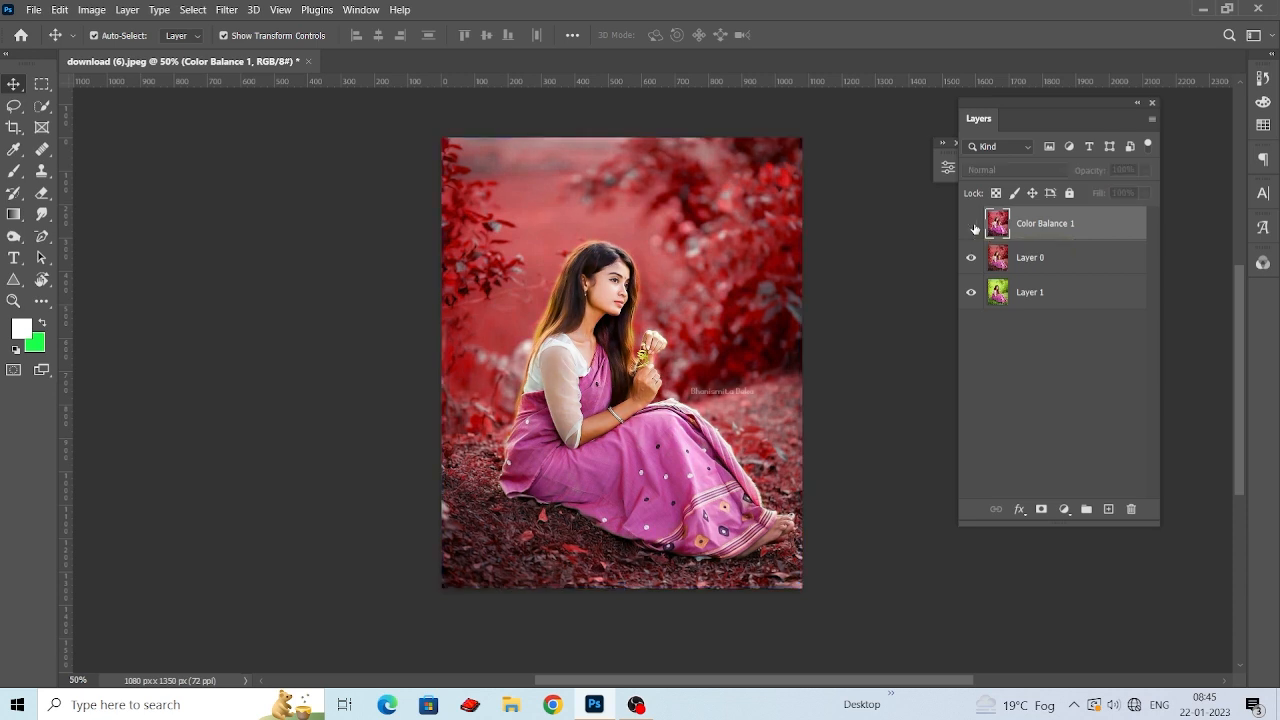
{"action": "left_click", "coordinate": [971, 226]}
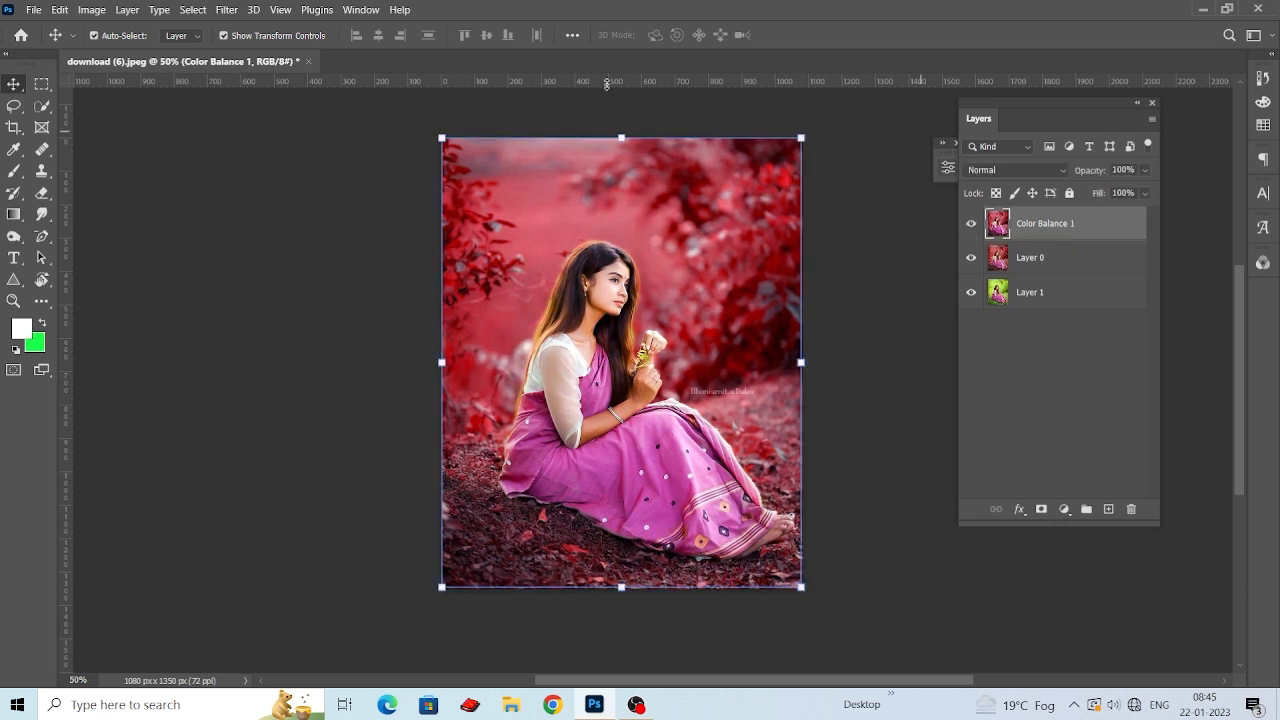
Step: Apply the Camera Raw Filter to the merged layer and set its contrast to +15
{"action": "left_click", "coordinate": [227, 10]}
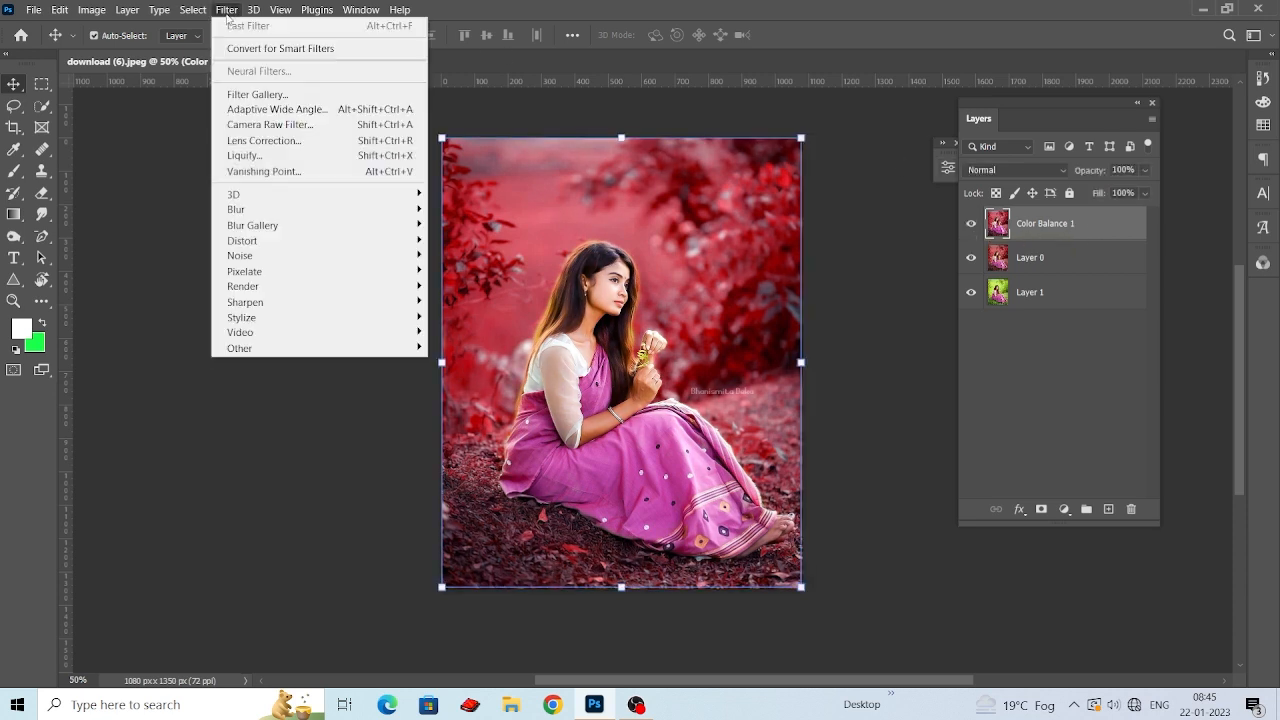
{"action": "left_click", "coordinate": [326, 128]}
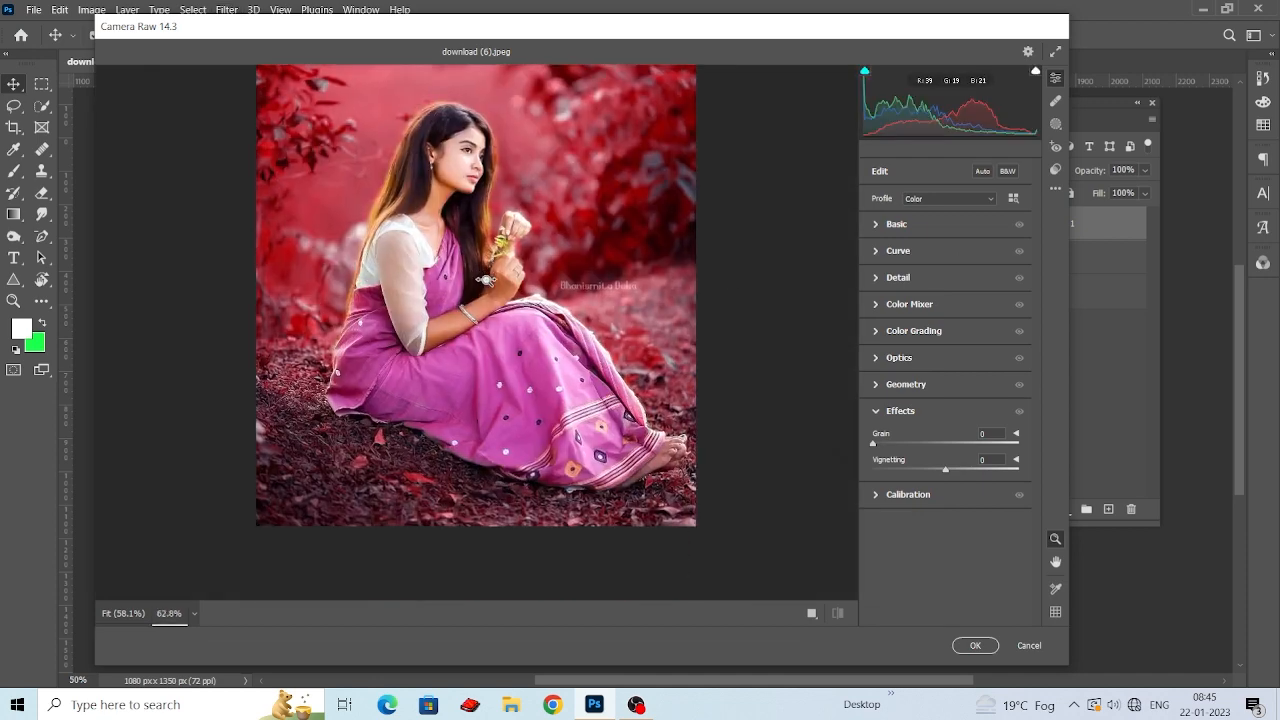
{"action": "mouse_move", "coordinate": [486, 280]}
{"action": "left_mouse_down"}
{"action": "mouse_move", "coordinate": [524, 307]}
{"action": "mouse_move", "coordinate": [489, 279]}
{"action": "left_mouse_up"}
{"action": "left_click", "coordinate": [886, 223]}
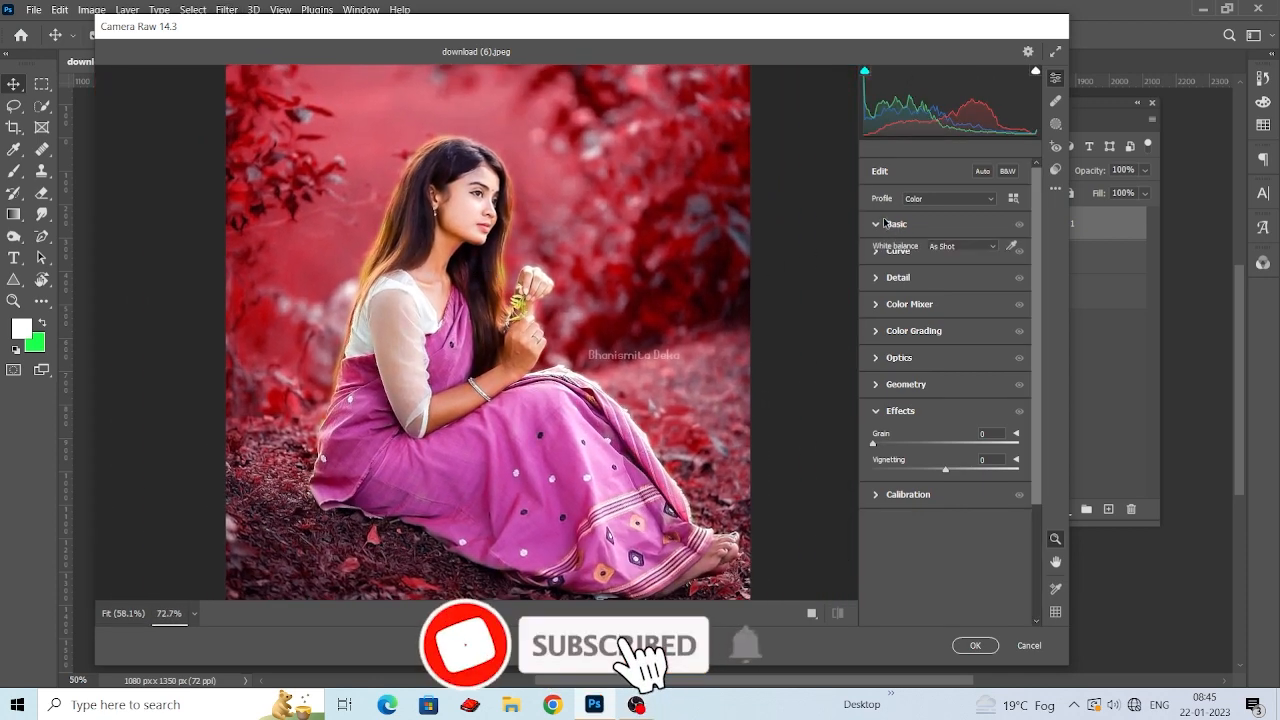
{"action": "left_click_drag", "start_coordinate": [945, 349], "coordinate": [956, 349]}
{"action": "left_click_drag", "start_coordinate": [715, 337], "coordinate": [672, 322]}
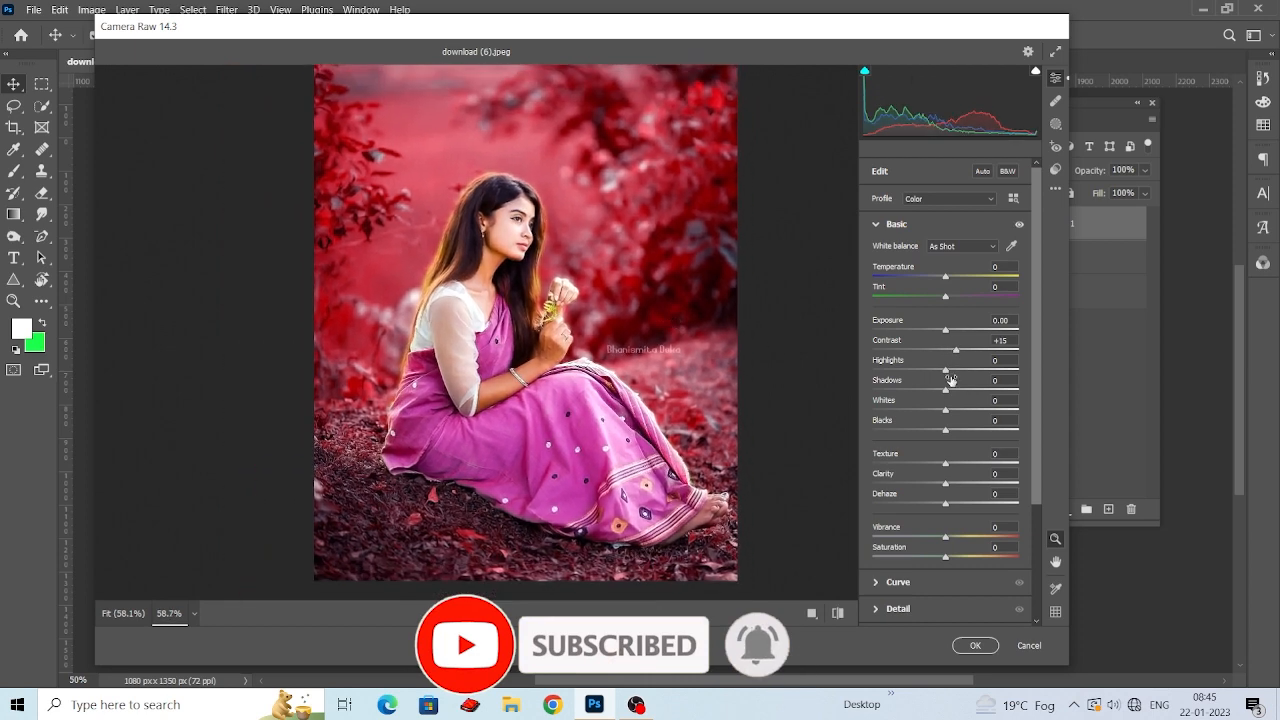
Step: Set the Camera Raw highlights to -38, shadows to +22, whites to -24 and blacks to +10
{"action": "mouse_move", "coordinate": [946, 370]}
{"action": "left_mouse_down"}
{"action": "mouse_move", "coordinate": [920, 369]}
{"action": "mouse_move", "coordinate": [956, 393]}
{"action": "left_mouse_up"}
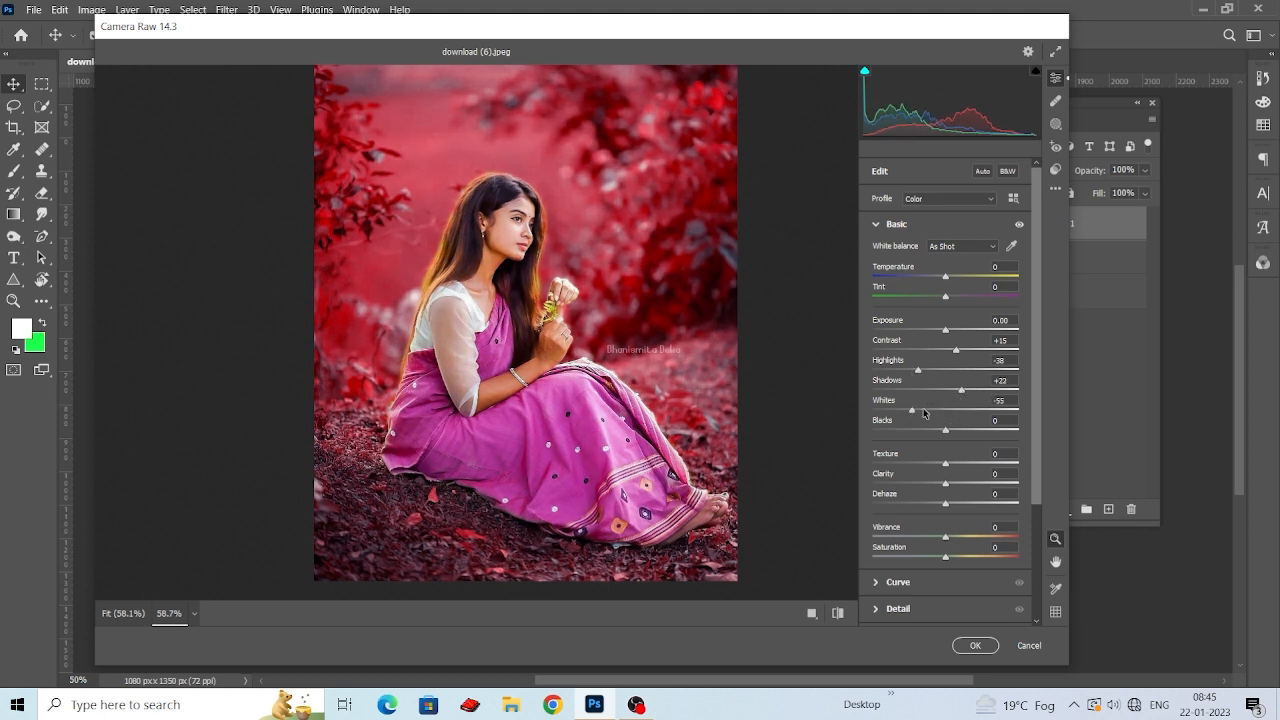
{"action": "left_click_drag", "start_coordinate": [945, 411], "coordinate": [928, 422]}
{"action": "left_click_drag", "start_coordinate": [944, 433], "coordinate": [951, 433]}
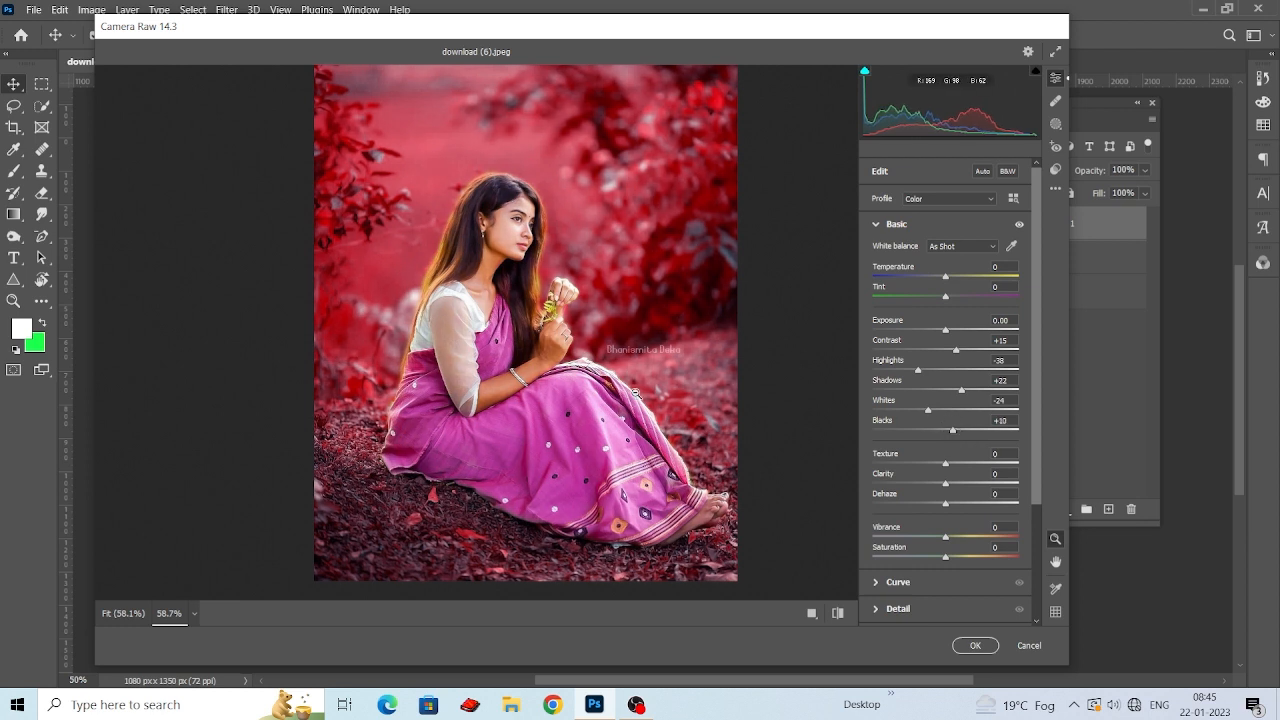
Step: Compare the photo's default and current Camera Raw settings
{"action": "left_click", "coordinate": [838, 613]}
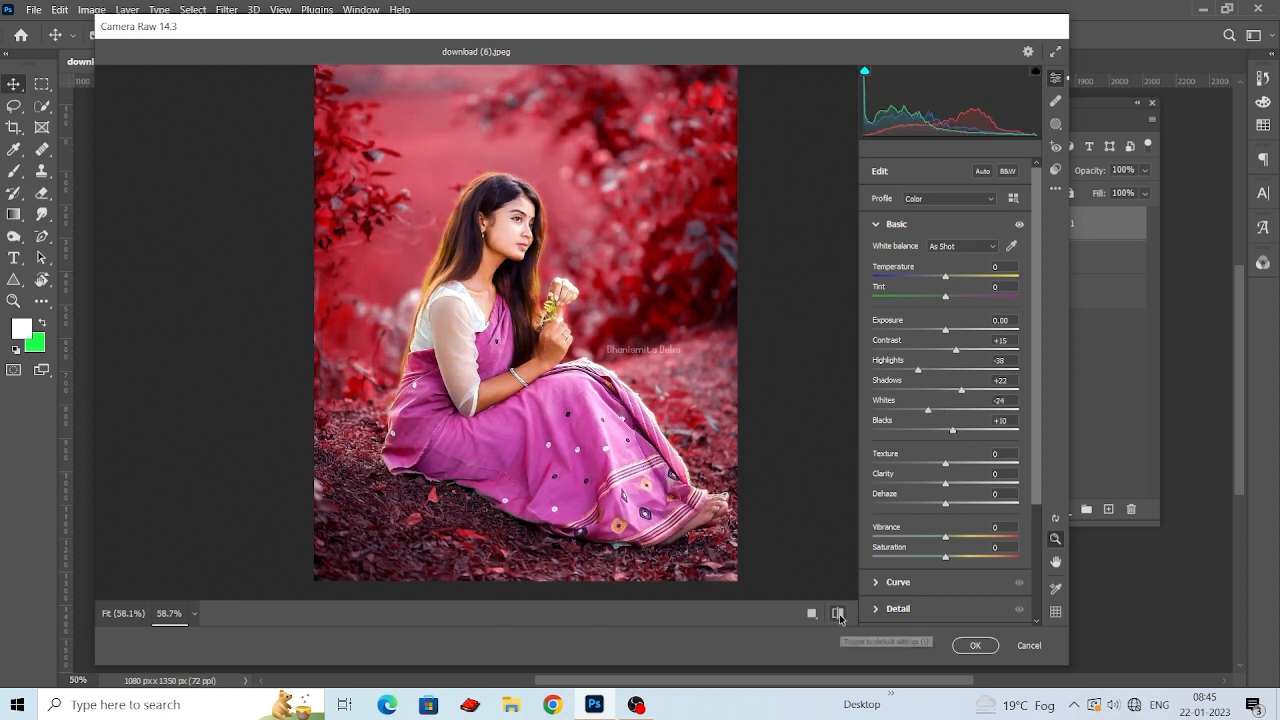
{"action": "left_click", "coordinate": [838, 613]}
{"action": "left_click", "coordinate": [838, 613]}
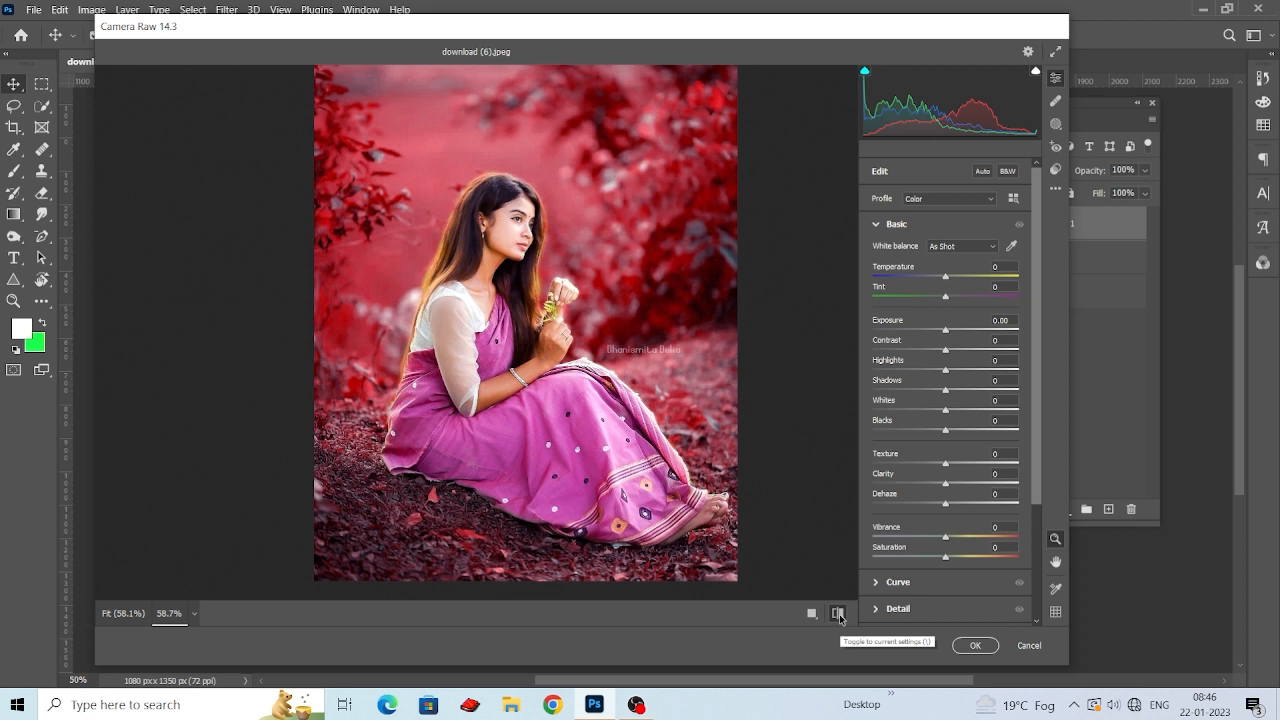
{"action": "left_click", "coordinate": [838, 613]}
{"action": "left_click", "coordinate": [838, 613]}
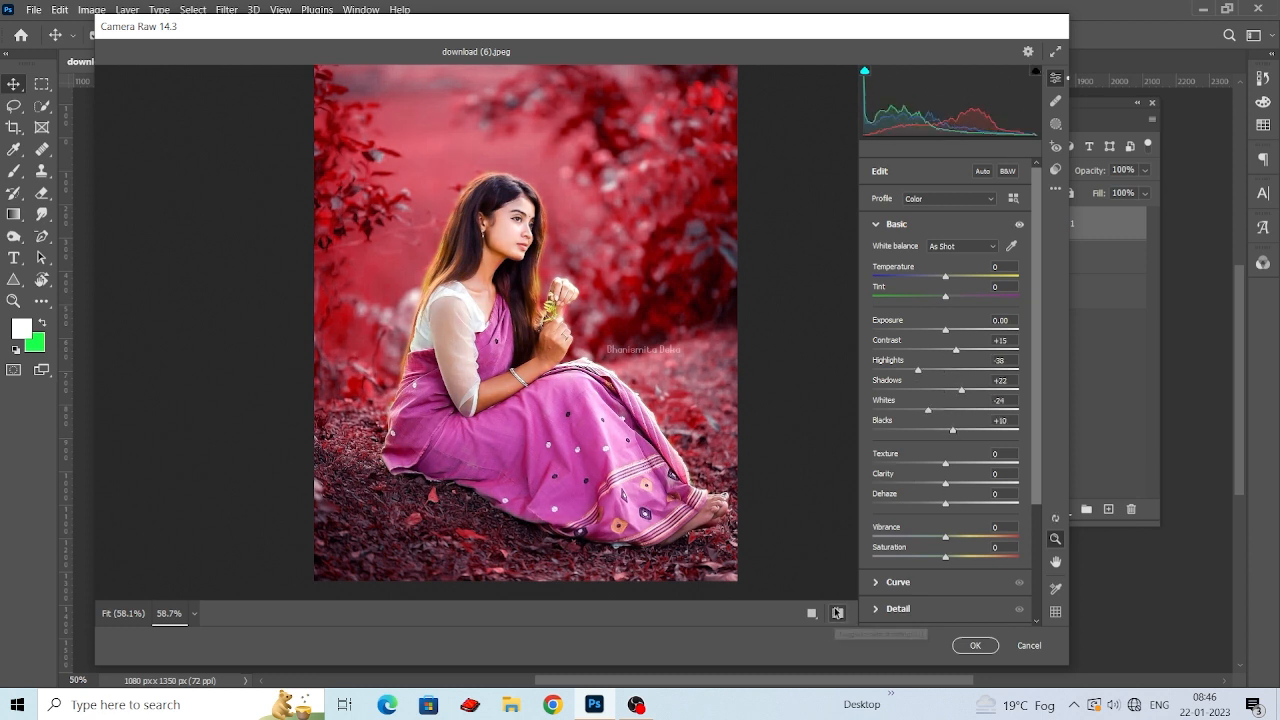
{"action": "left_click", "coordinate": [838, 613]}
Step: Set the highlights to +10, clarity to +31 and dehaze to +19
{"action": "left_click_drag", "start_coordinate": [922, 372], "coordinate": [956, 374]}
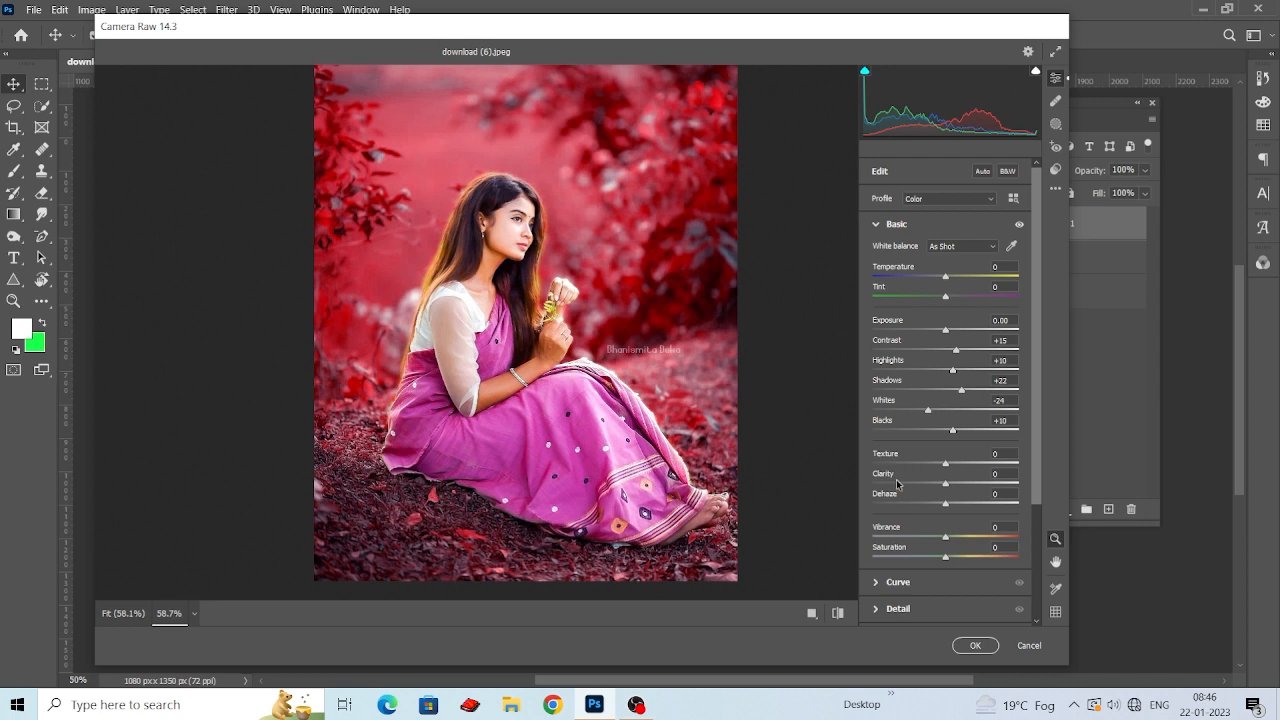
{"action": "left_click_drag", "start_coordinate": [946, 487], "coordinate": [968, 510]}
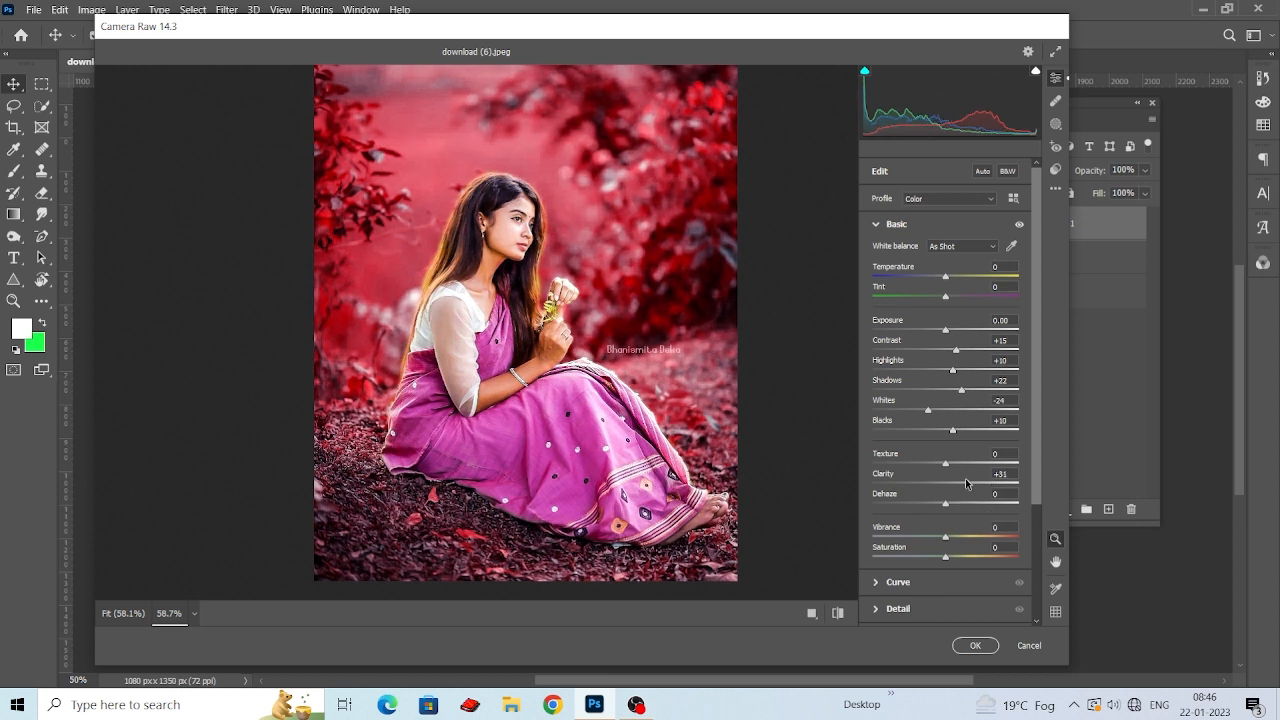
{"action": "mouse_move", "coordinate": [942, 504]}
{"action": "left_mouse_down"}
{"action": "mouse_move", "coordinate": [890, 505]}
{"action": "mouse_move", "coordinate": [971, 513]}
{"action": "mouse_move", "coordinate": [958, 504]}
{"action": "left_mouse_up"}
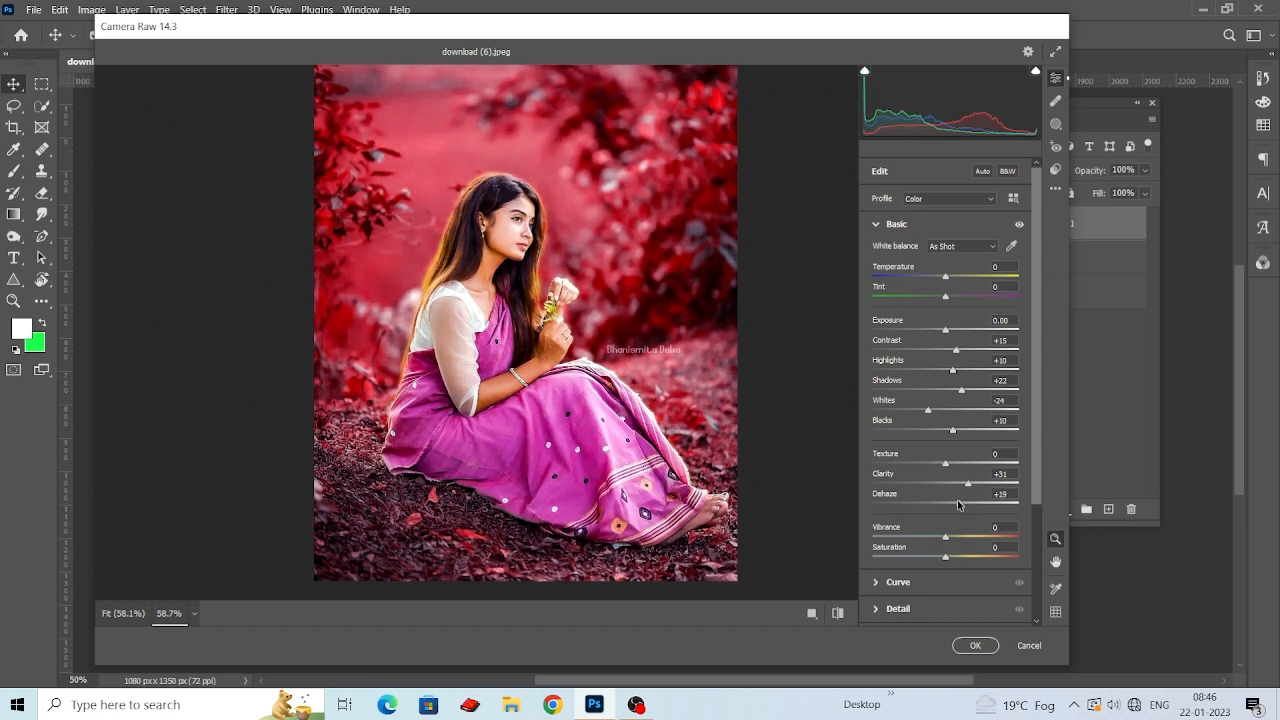
{"action": "scroll", "coordinate": [553, 335], "scroll_direction": "up", "scroll_amount": 5}
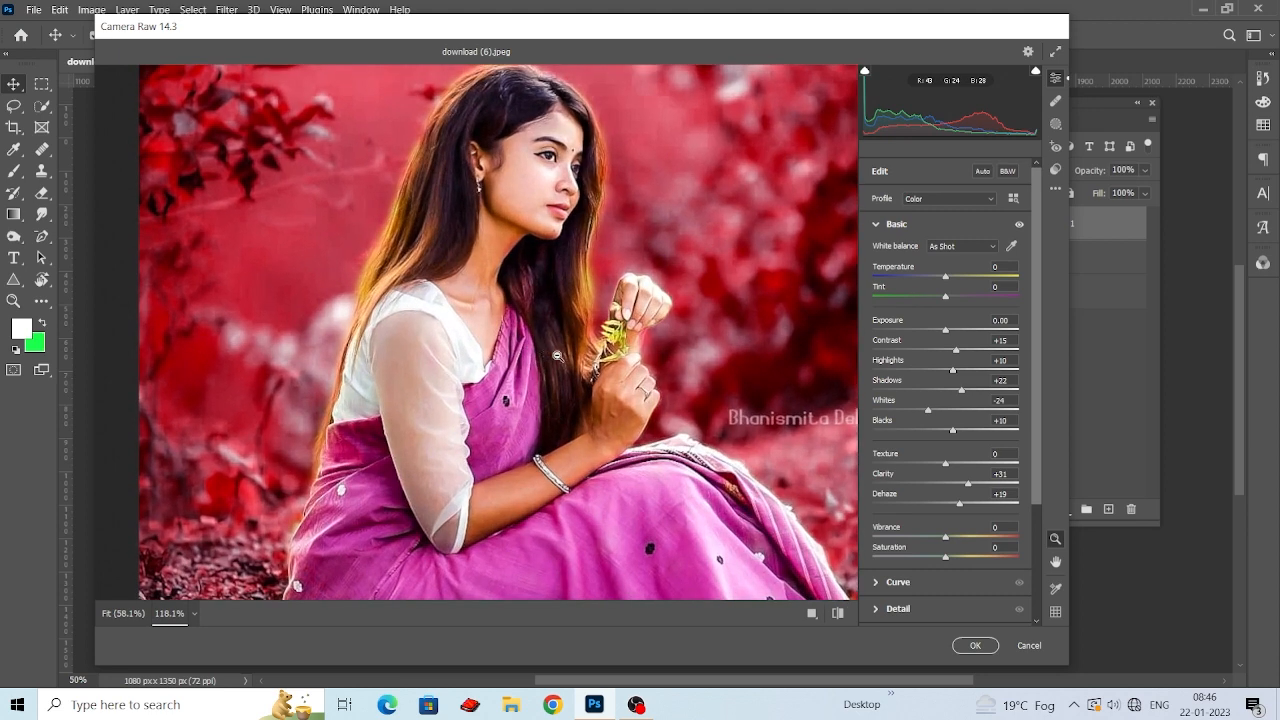
{"action": "scroll", "coordinate": [553, 335], "scroll_direction": "down", "scroll_amount": 3}
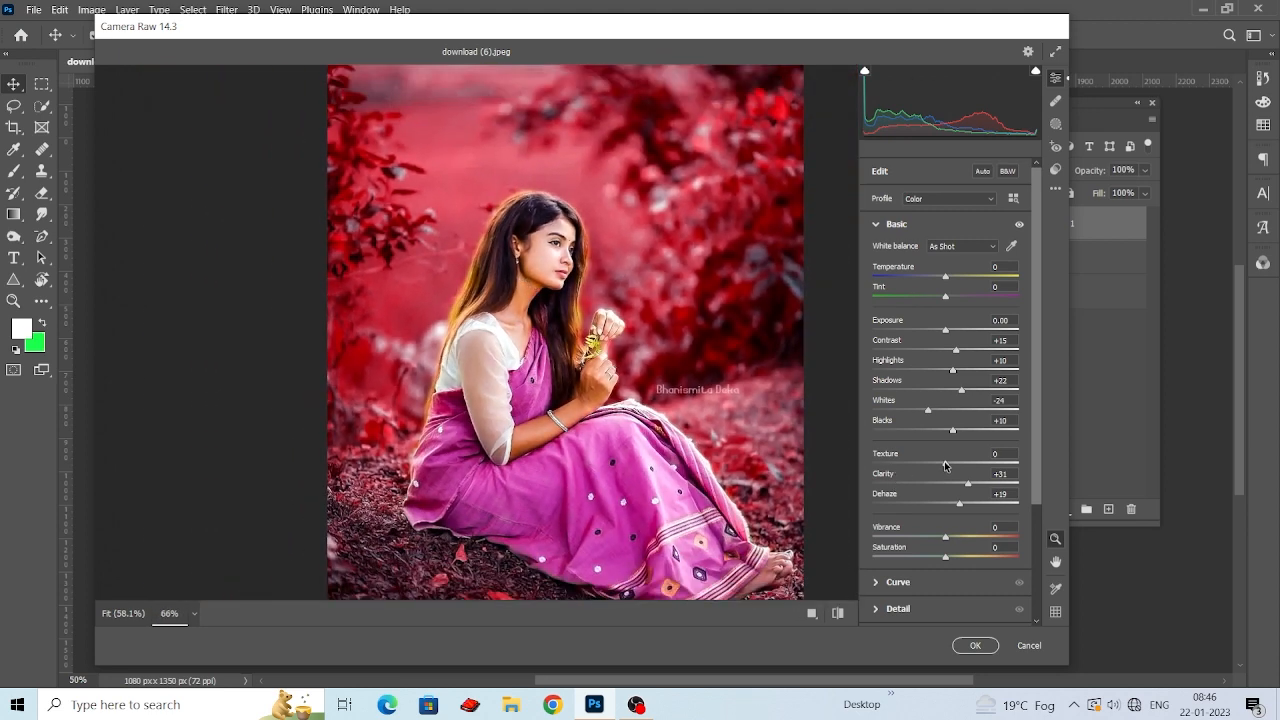
Step: Adjust the texture to -12 and the clarity to +25
{"action": "mouse_move", "coordinate": [953, 465]}
{"action": "left_mouse_down"}
{"action": "mouse_move", "coordinate": [909, 466]}
{"action": "mouse_move", "coordinate": [931, 465]}
{"action": "left_mouse_up"}
{"action": "scroll", "coordinate": [620, 420], "scroll_direction": "down", "scroll_amount": 2}
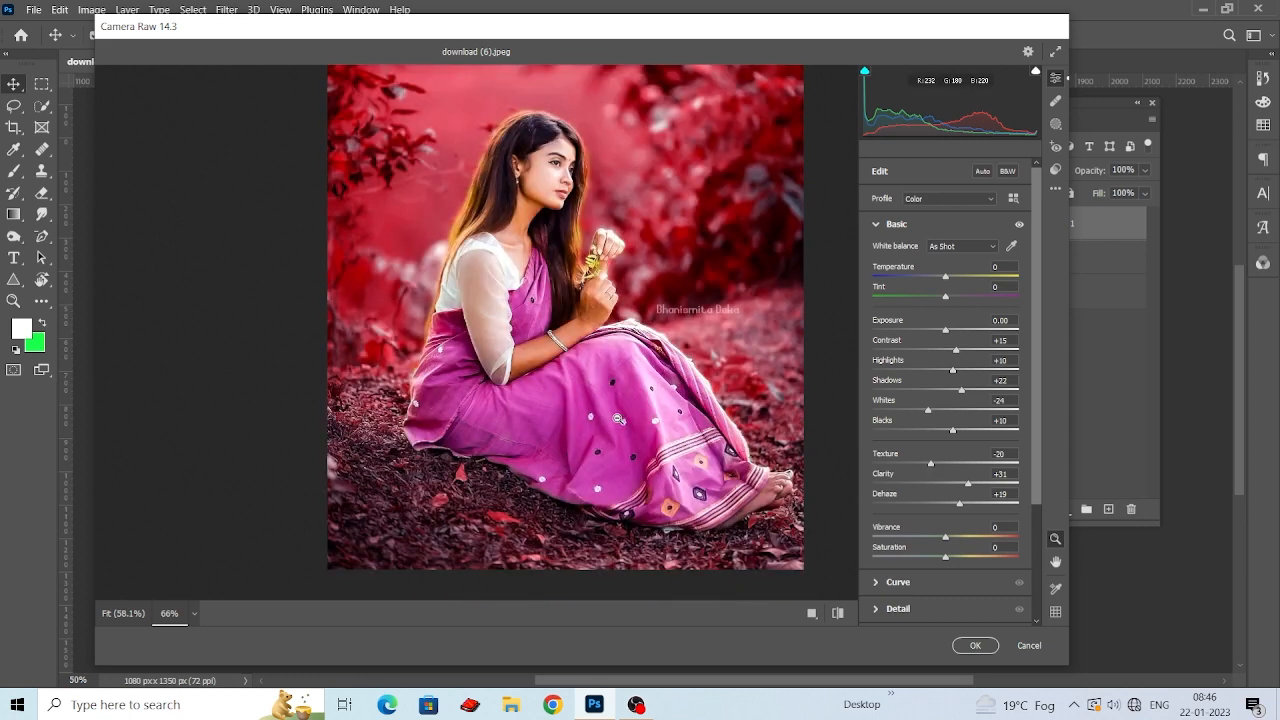
{"action": "scroll", "coordinate": [648, 372], "scroll_direction": "up", "scroll_amount": 2}
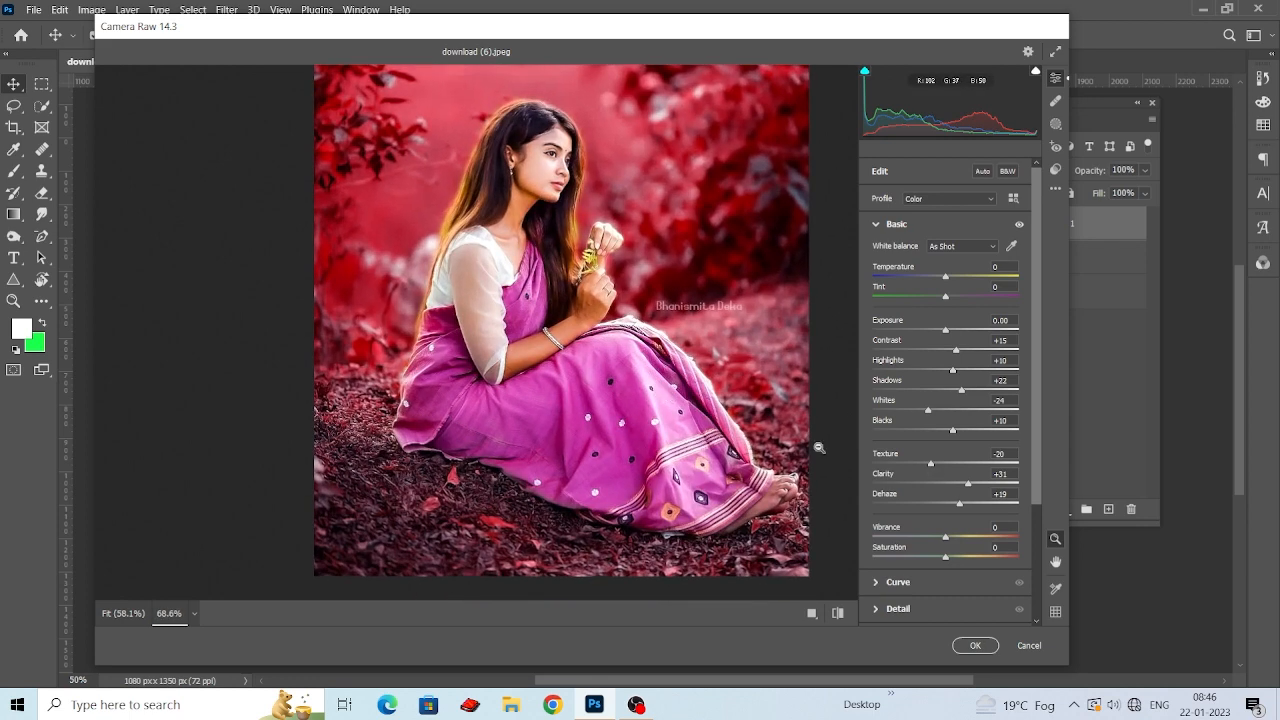
{"action": "left_click_drag", "start_coordinate": [930, 465], "coordinate": [957, 467]}
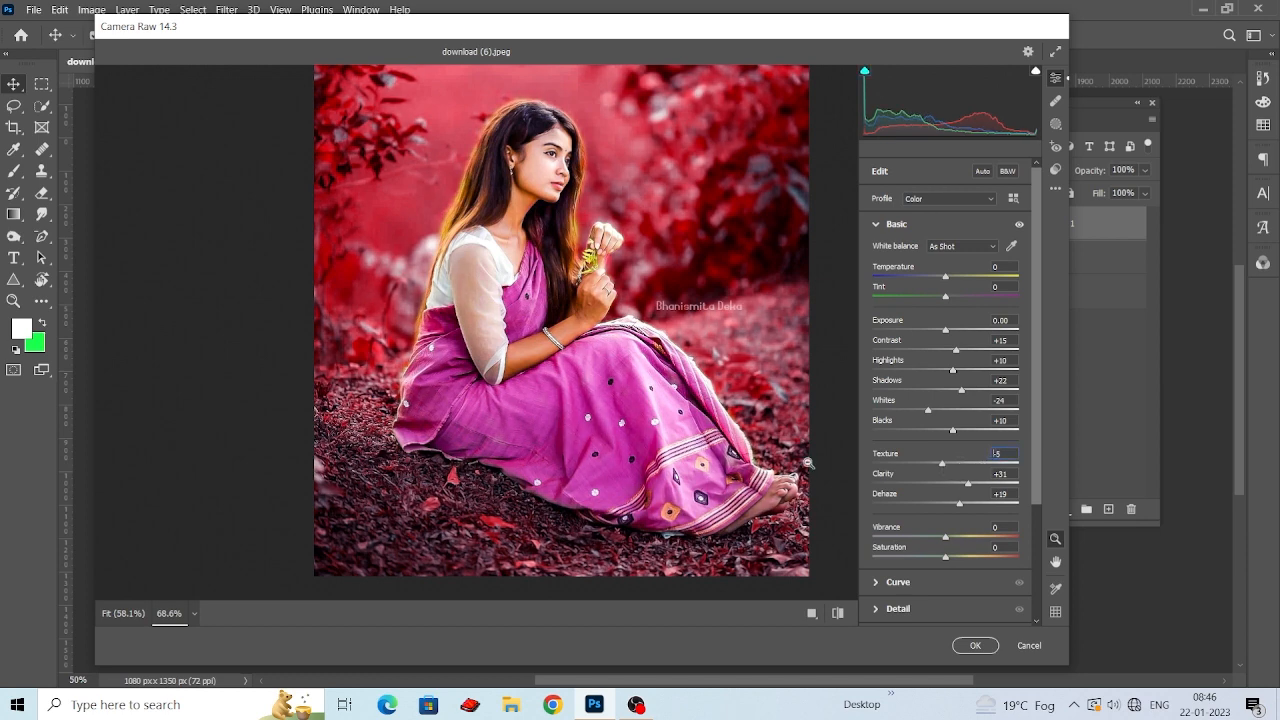
{"action": "scroll", "coordinate": [685, 449], "scroll_direction": "down", "scroll_amount": 2}
{"action": "scroll", "coordinate": [685, 449], "scroll_direction": "up", "scroll_amount": 3}
{"action": "left_click_drag", "start_coordinate": [945, 470], "coordinate": [963, 486]}
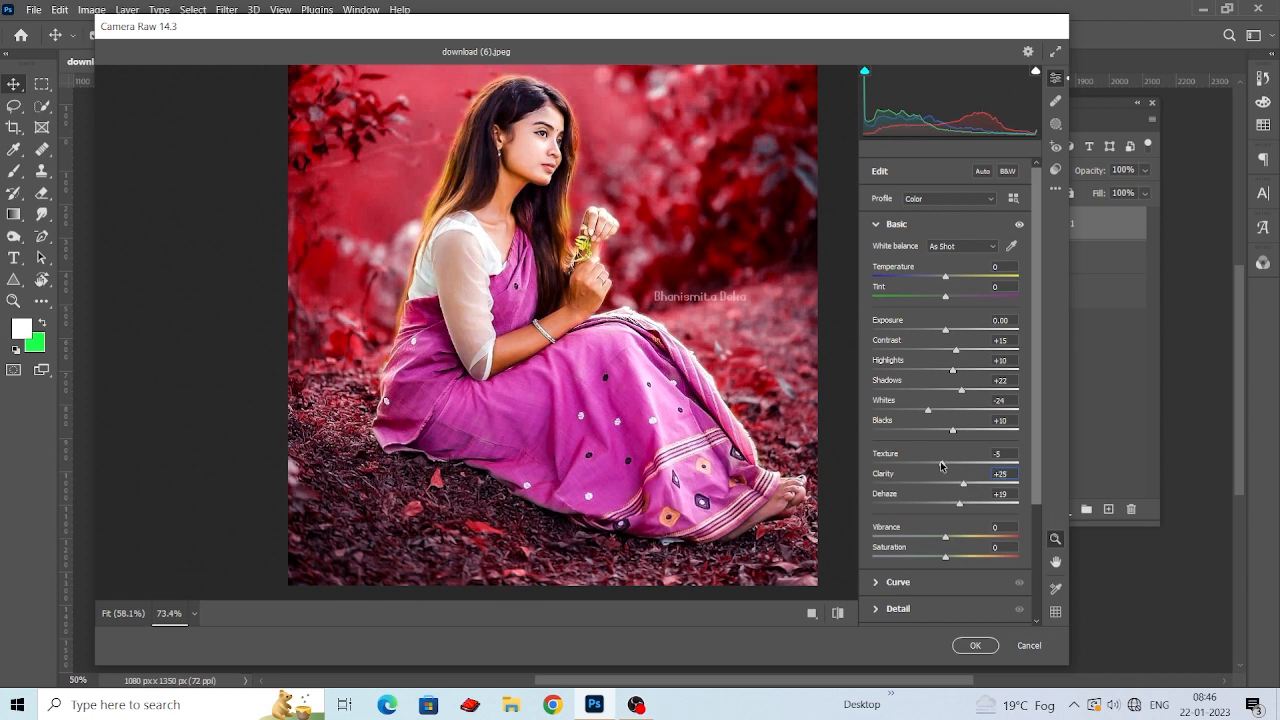
{"action": "left_click", "coordinate": [937, 462]}
{"action": "scroll", "coordinate": [842, 576], "scroll_direction": "down", "scroll_amount": 3}
{"action": "scroll", "coordinate": [842, 576], "scroll_direction": "up", "scroll_amount": 3}
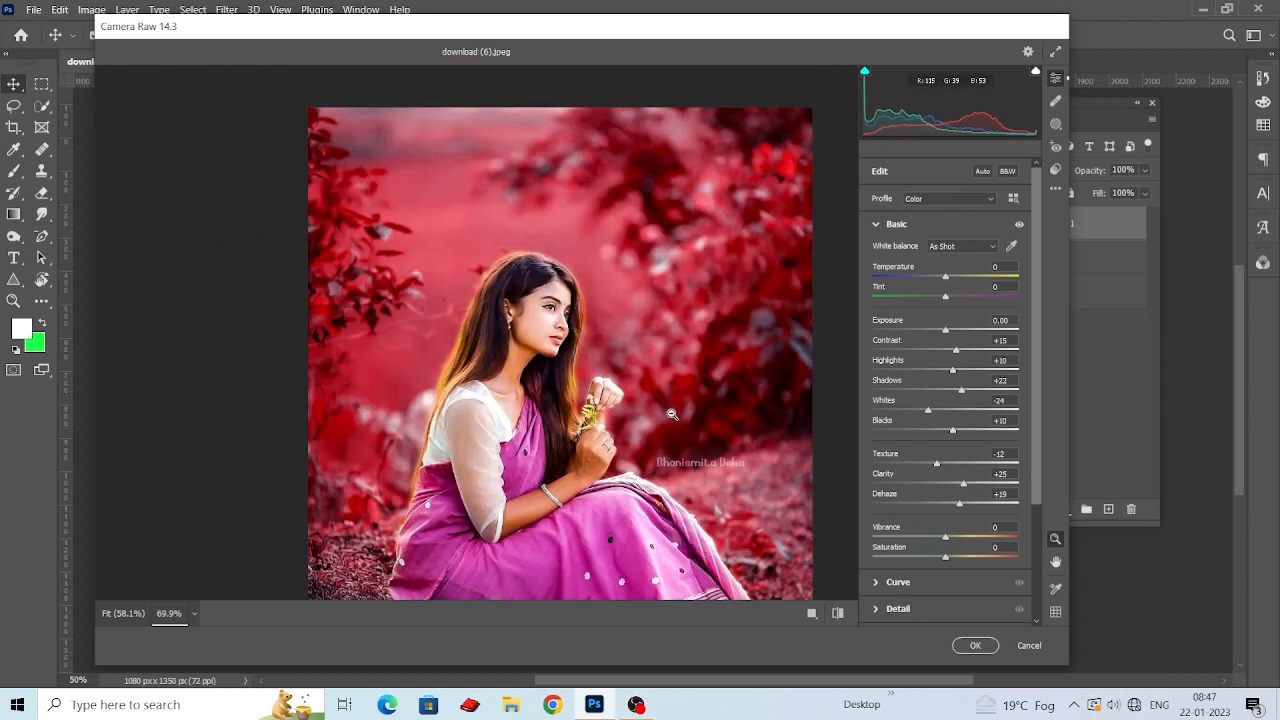
Step: Check the refined texture and clarity against the unedited photo
{"action": "left_click", "coordinate": [841, 614]}
{"action": "left_click", "coordinate": [840, 613]}
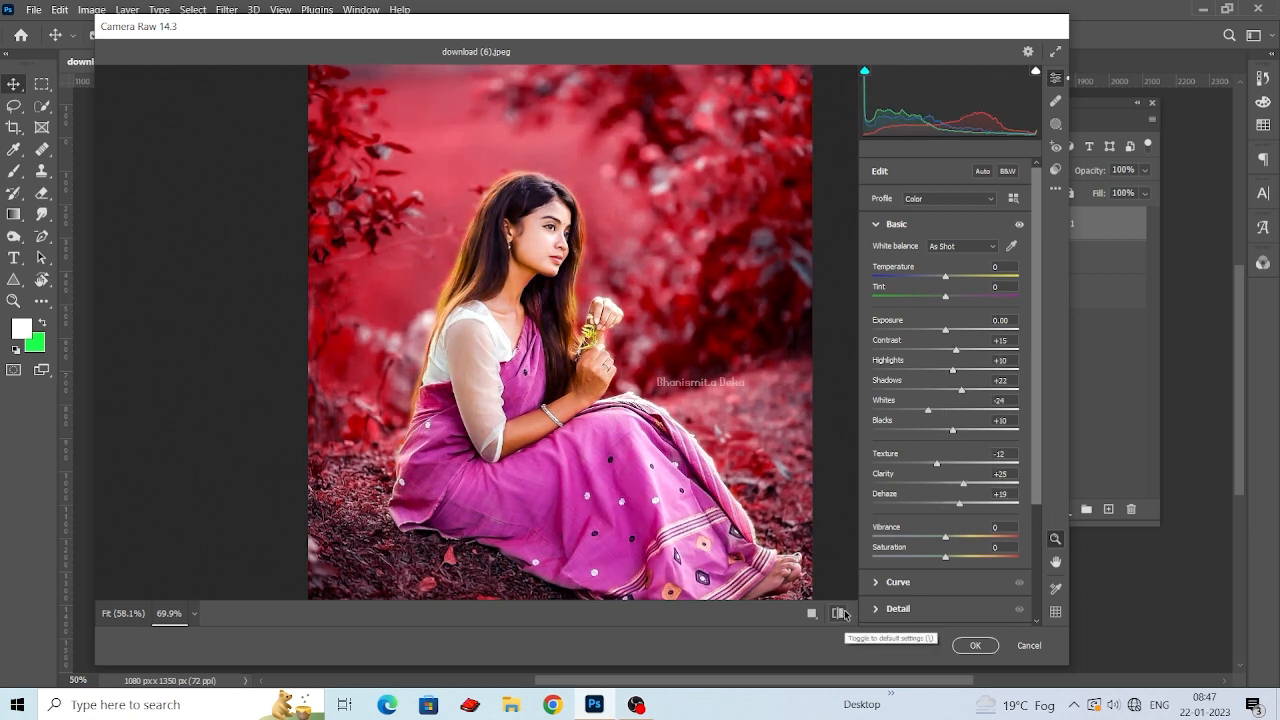
{"action": "left_click", "coordinate": [840, 613]}
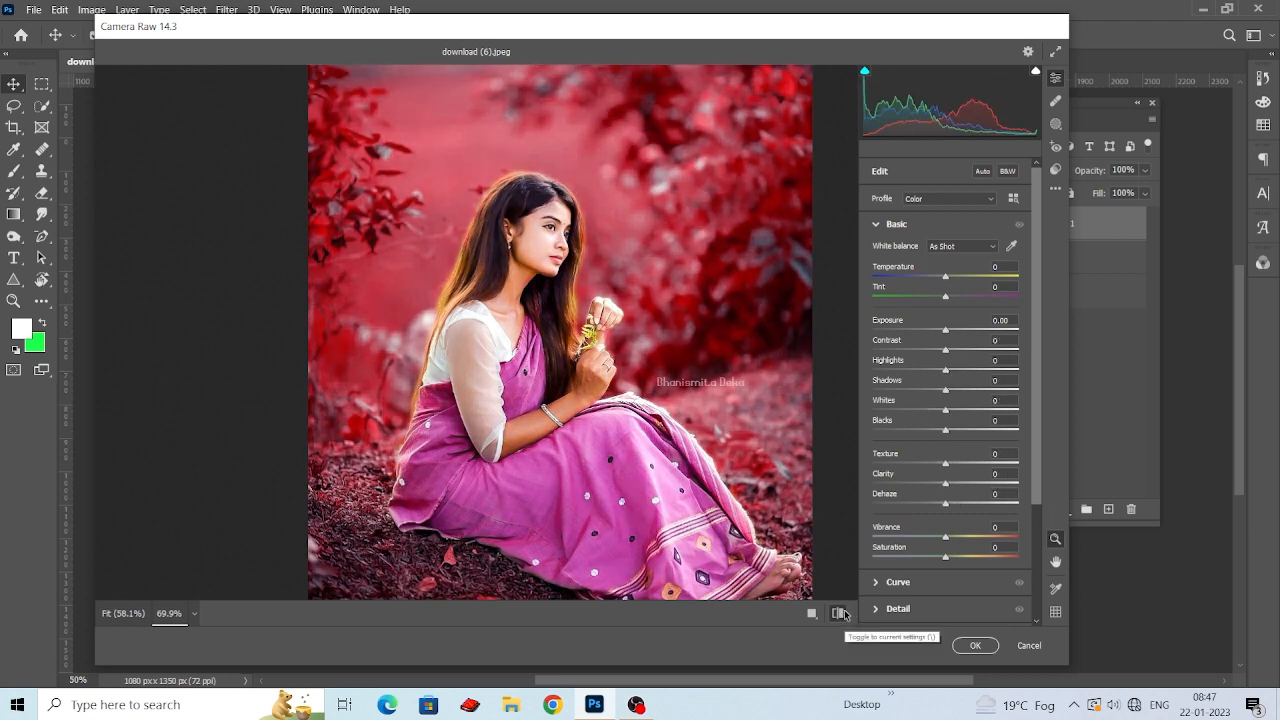
{"action": "left_click", "coordinate": [840, 613]}
Step: Set both vibrance and saturation to +3
{"action": "scroll", "coordinate": [733, 430], "scroll_direction": "down", "scroll_amount": 3}
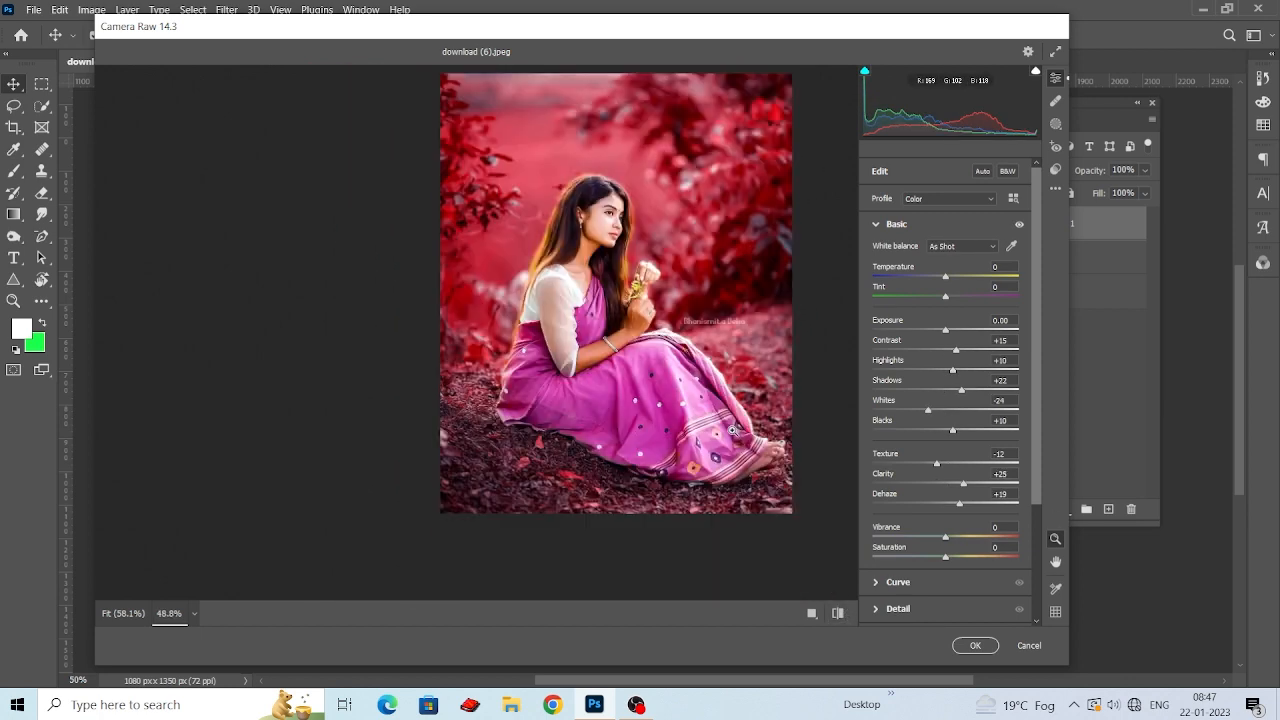
{"action": "left_click", "coordinate": [998, 527]}
{"action": "left_click", "coordinate": [1010, 545]}
{"action": "type", "text": "3"}
{"action": "key", "text": "Return"}
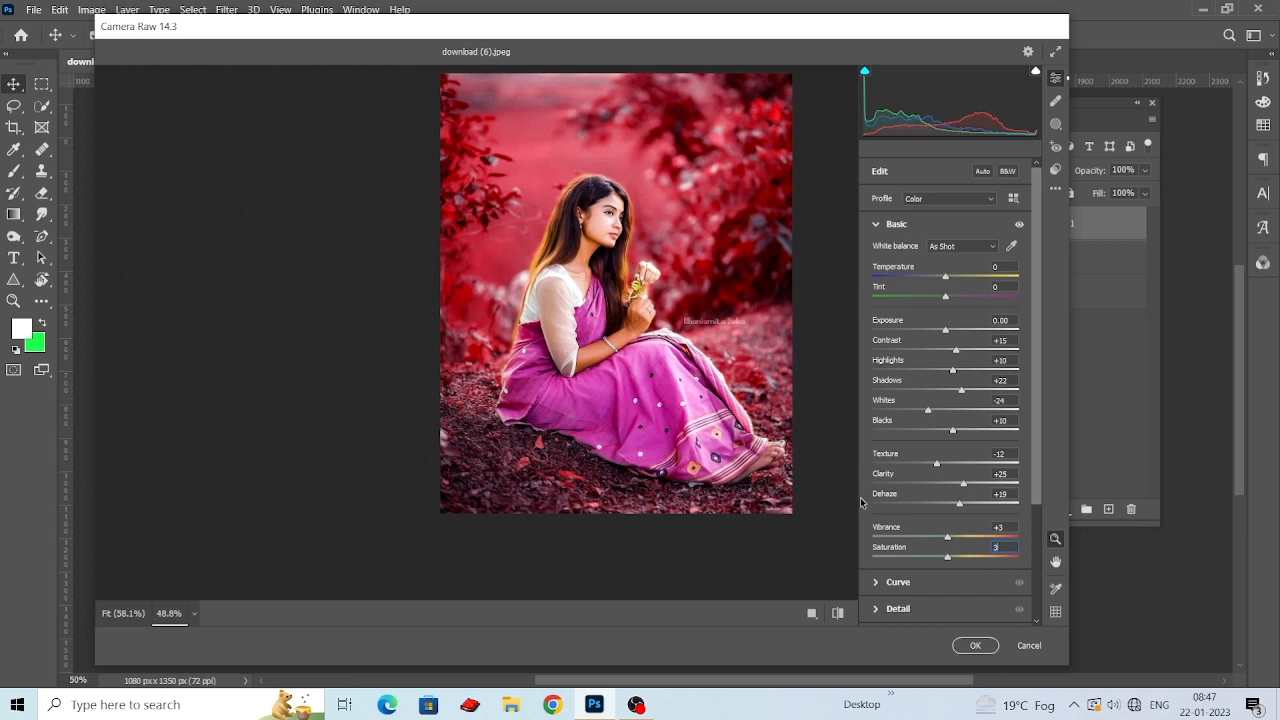
Step: Try a steep S-shaped point curve on the red channel, with a point at input 109, output 90
{"action": "scroll", "coordinate": [655, 289], "scroll_direction": "up", "scroll_amount": 3}
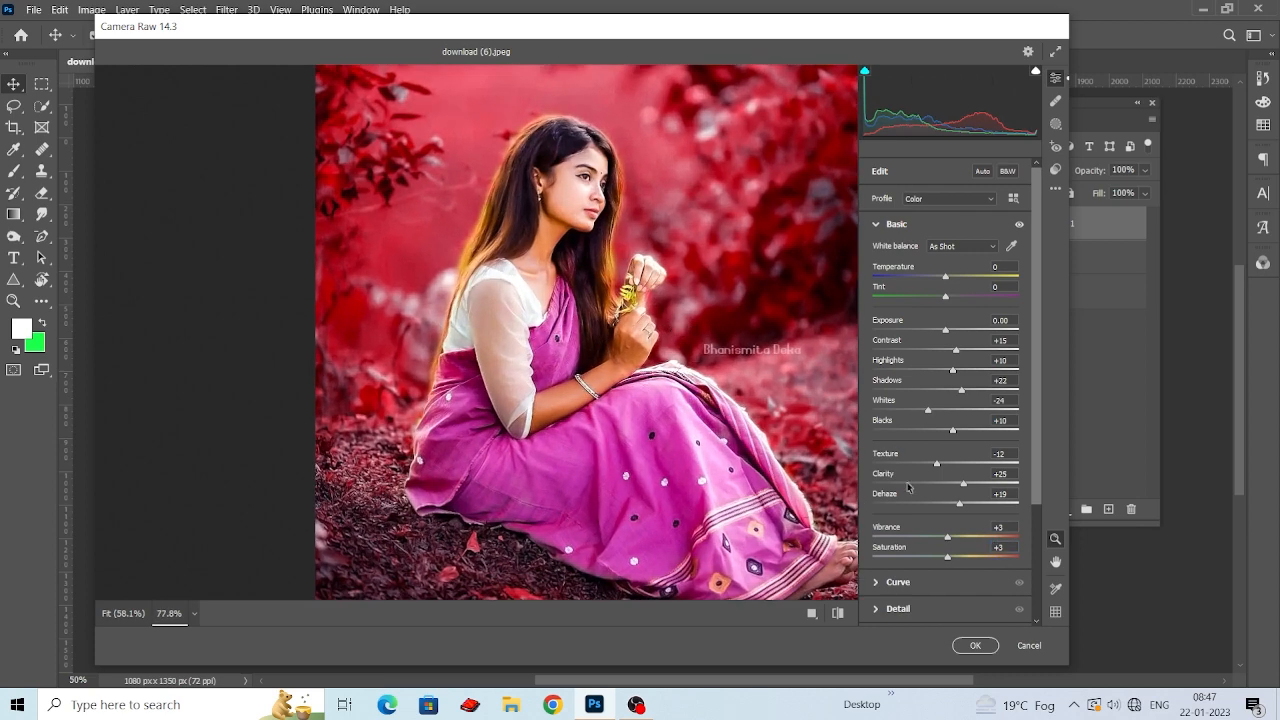
{"action": "left_click", "coordinate": [874, 582]}
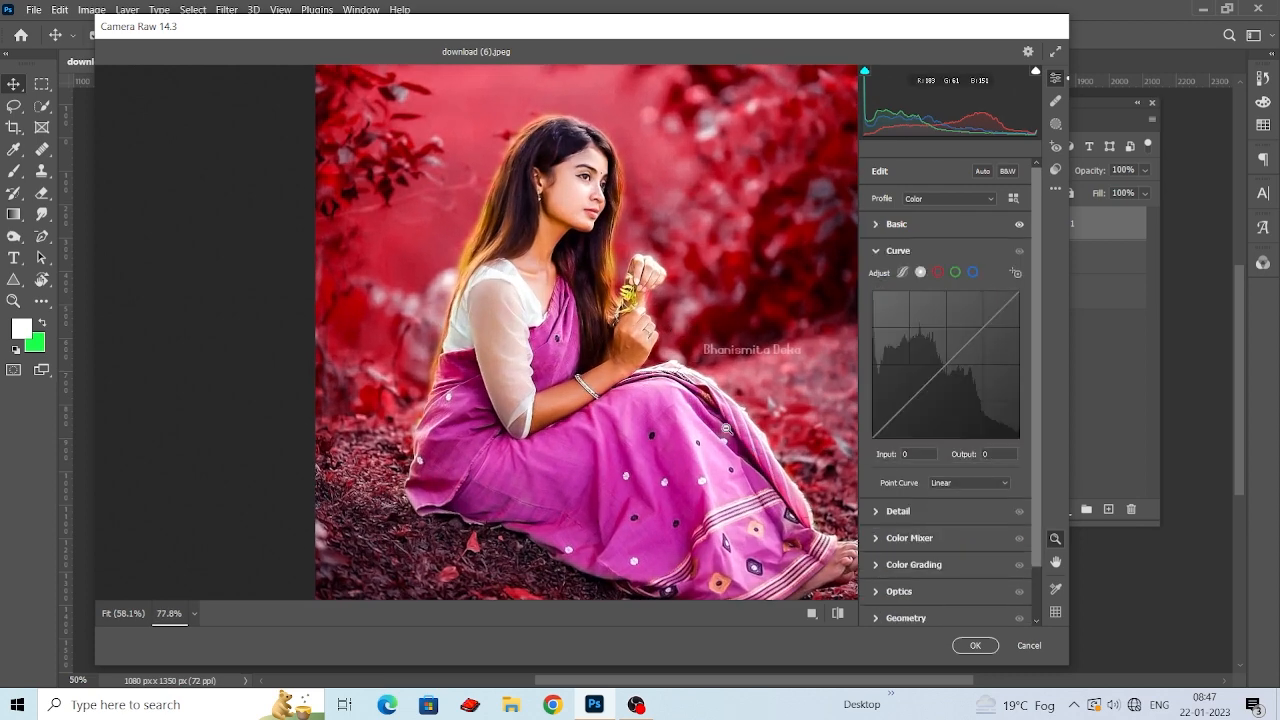
{"action": "left_click_drag", "start_coordinate": [627, 337], "coordinate": [504, 346]}
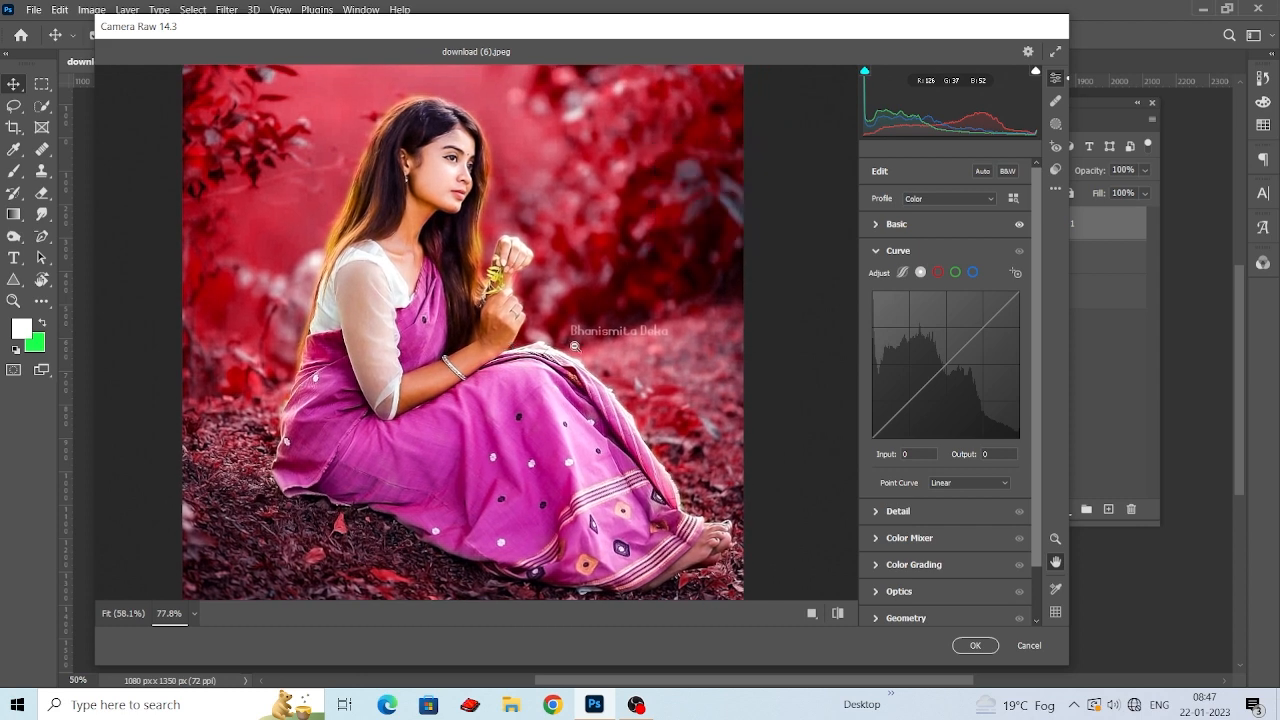
{"action": "left_click", "coordinate": [938, 272]}
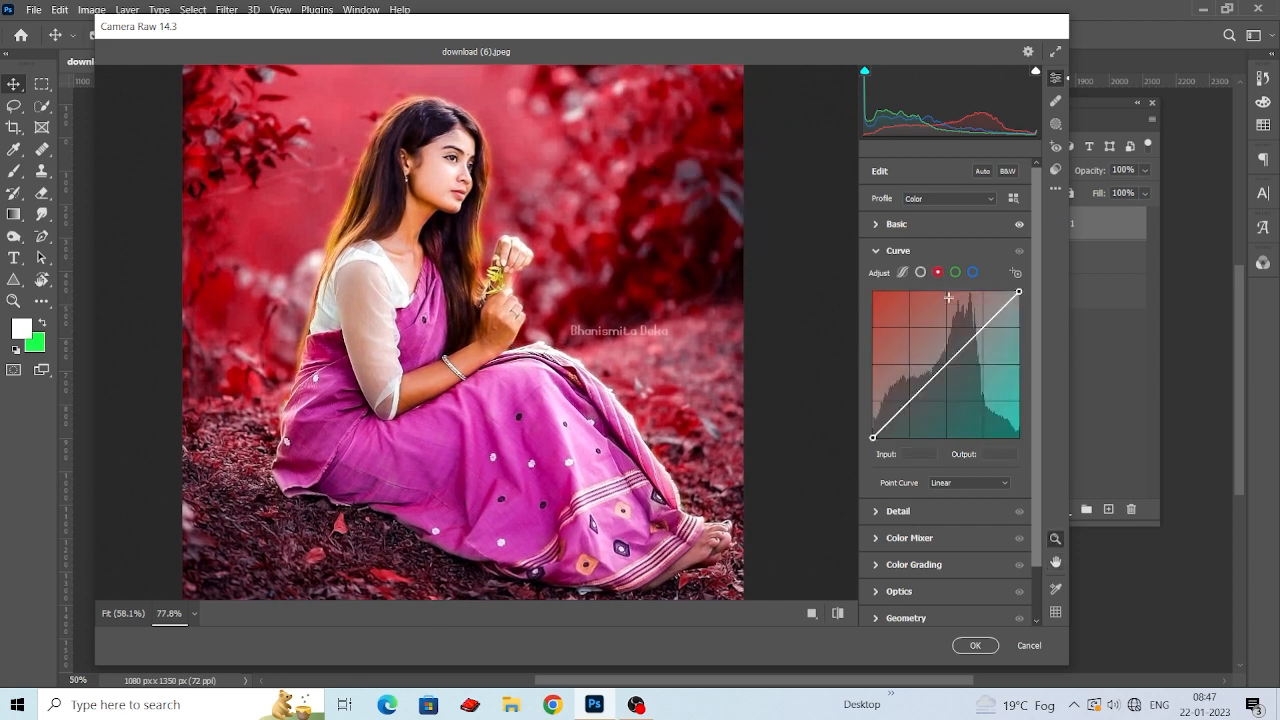
{"action": "left_click", "coordinate": [940, 371]}
{"action": "mouse_move", "coordinate": [940, 371]}
{"action": "left_mouse_down"}
{"action": "mouse_move", "coordinate": [948, 384]}
{"action": "mouse_move", "coordinate": [946, 362]}
{"action": "mouse_move", "coordinate": [935, 386]}
{"action": "left_mouse_up"}
{"action": "key", "text": "super"}
{"action": "key", "text": "super"}
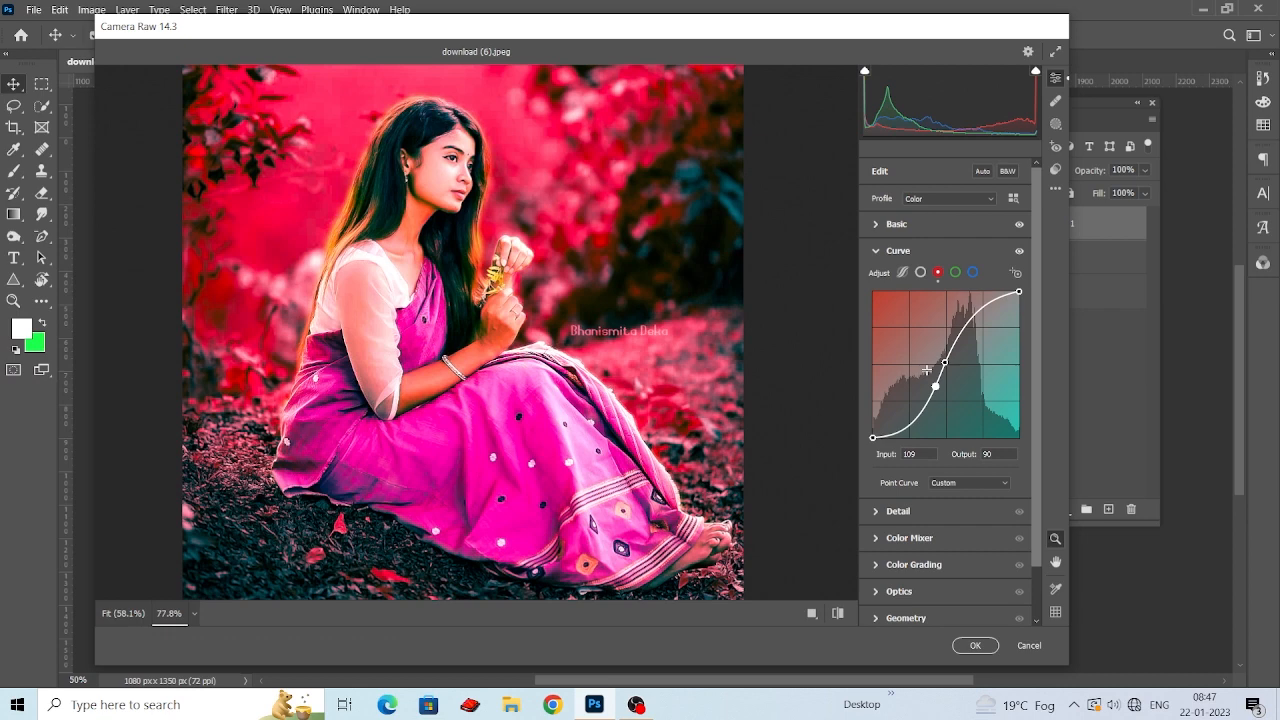
{"action": "left_click", "coordinate": [955, 273]}
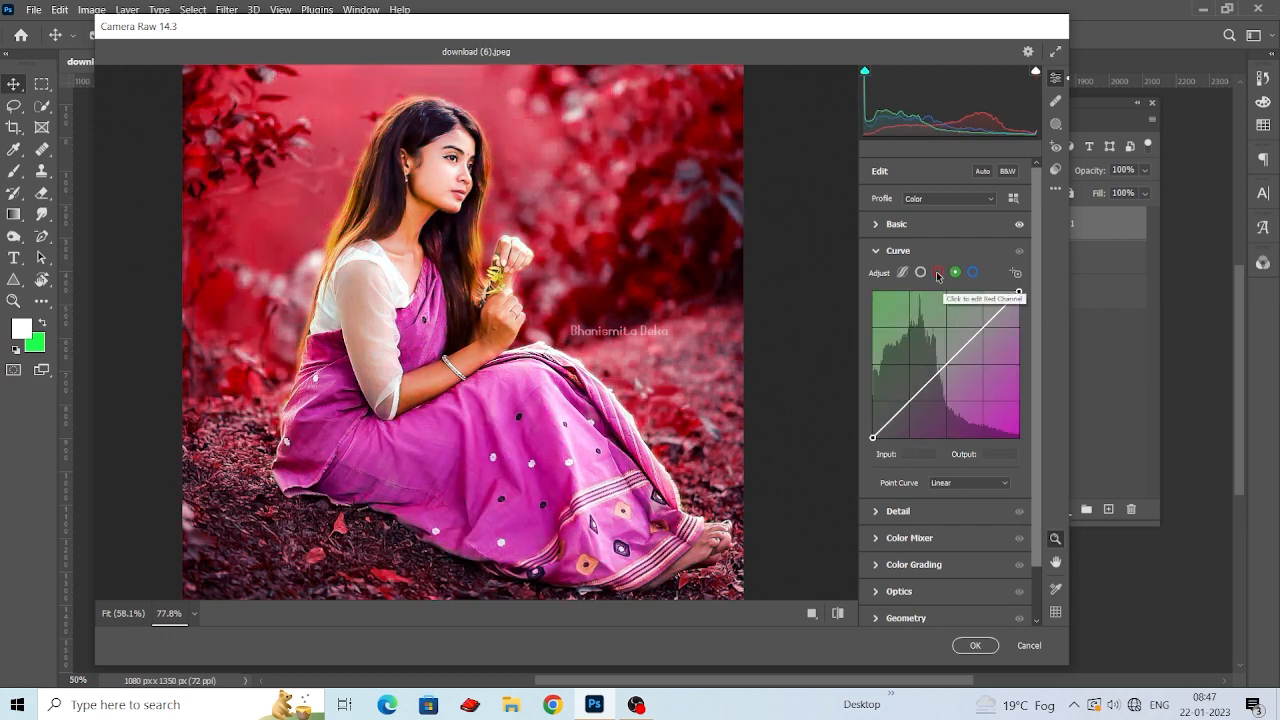
Step: Add a point to the blue channel's point curve at input 113, output 123
{"action": "left_click", "coordinate": [938, 274]}
{"action": "left_click", "coordinate": [955, 273]}
{"action": "left_click", "coordinate": [972, 273]}
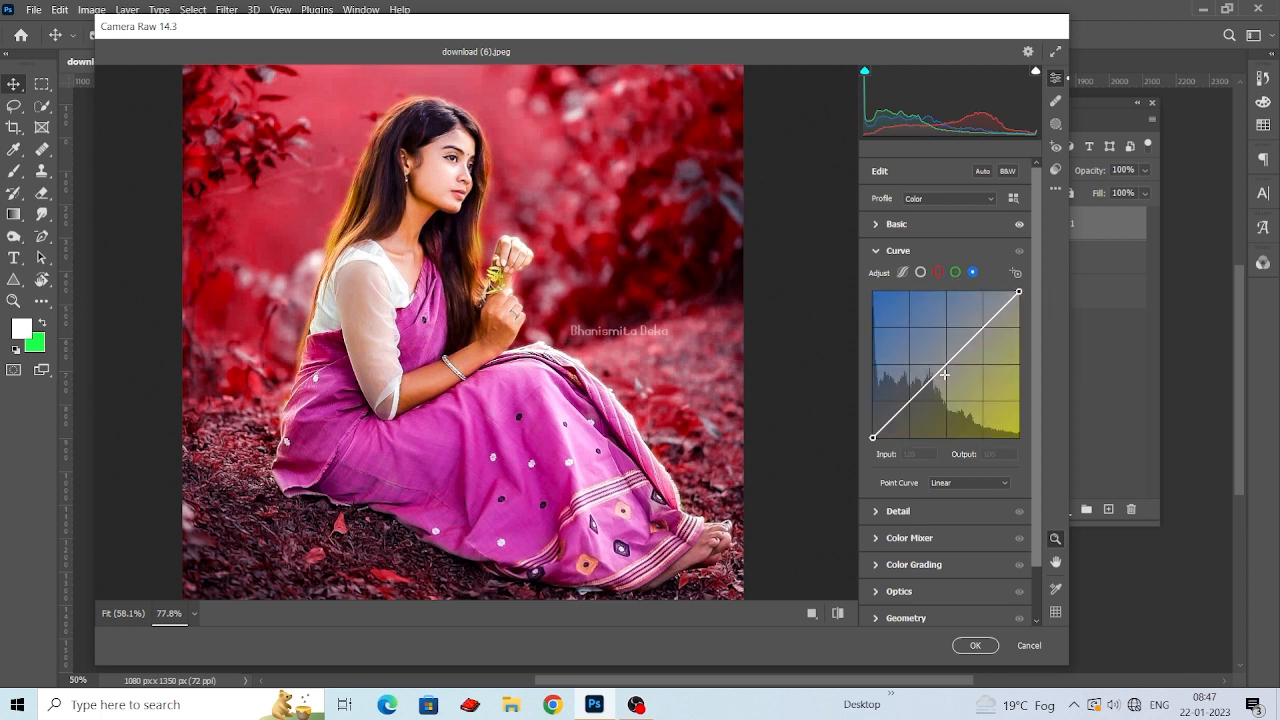
{"action": "left_click", "coordinate": [942, 370]}
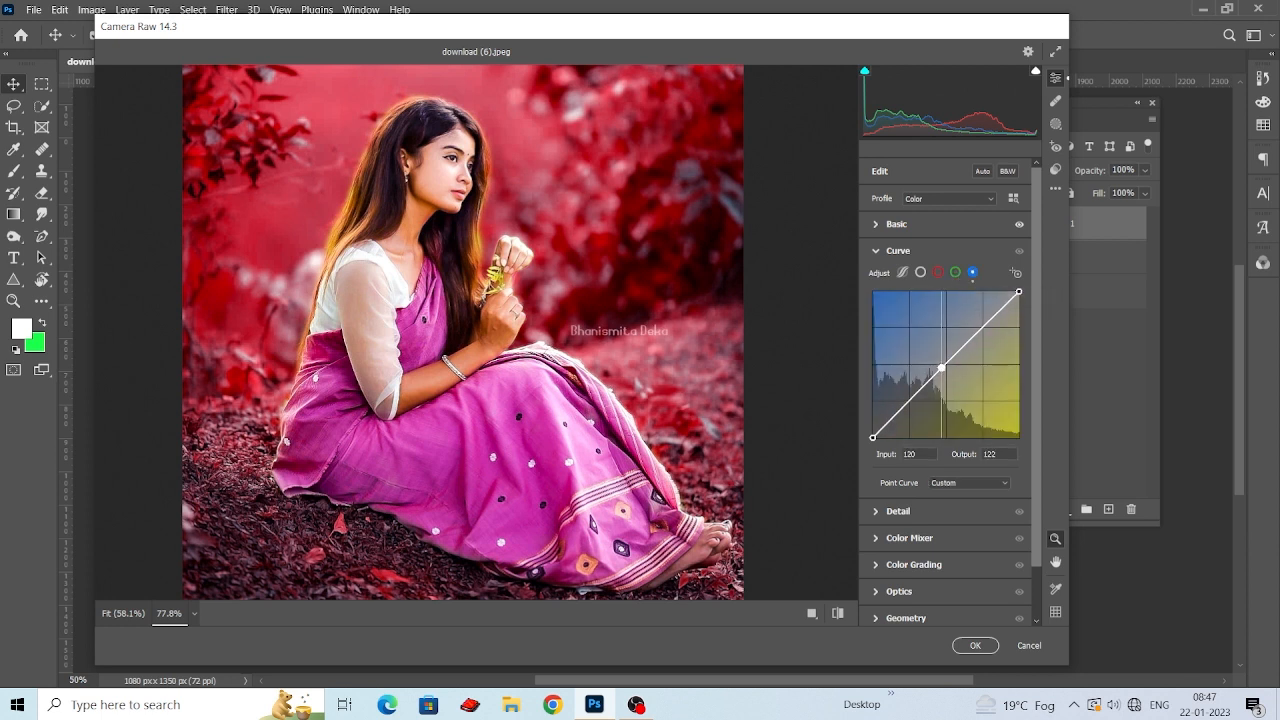
{"action": "left_click_drag", "start_coordinate": [942, 370], "coordinate": [937, 367]}
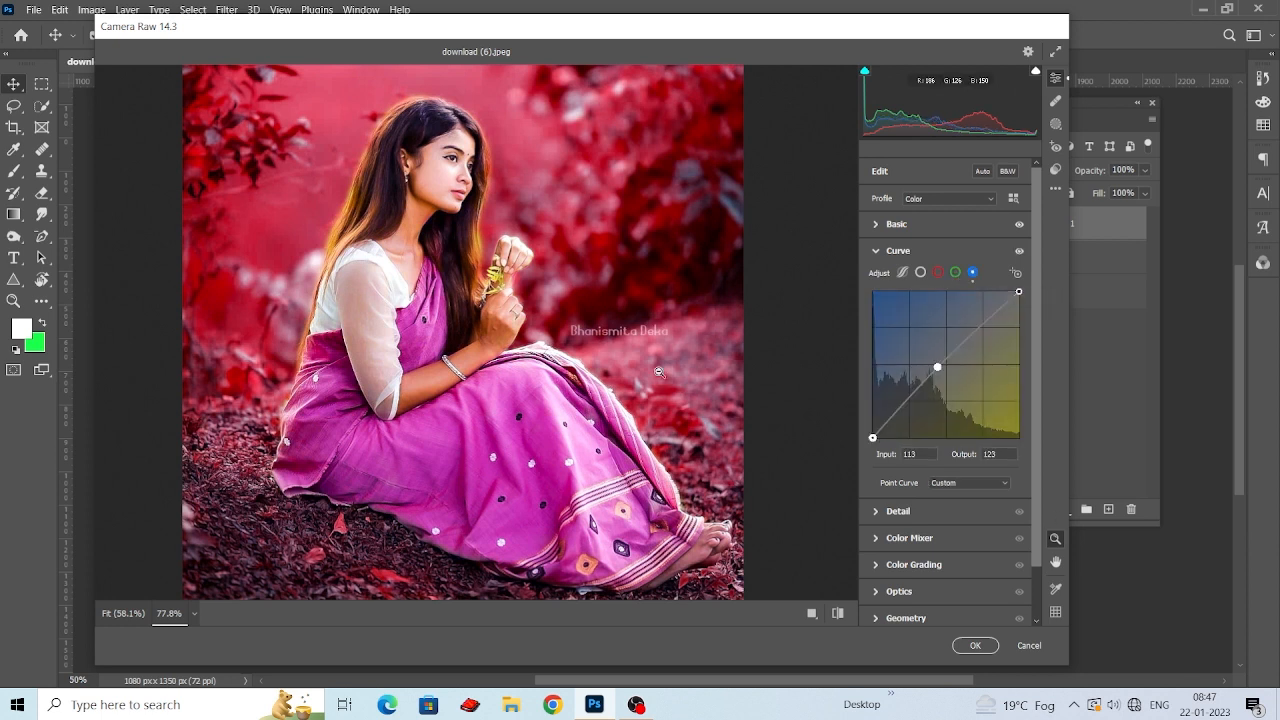
{"action": "scroll", "coordinate": [522, 366], "scroll_direction": "down", "scroll_amount": 2}
{"action": "scroll", "coordinate": [522, 366], "scroll_direction": "down", "scroll_amount": 1}
{"action": "scroll", "coordinate": [522, 366], "scroll_direction": "down", "scroll_amount": 2}
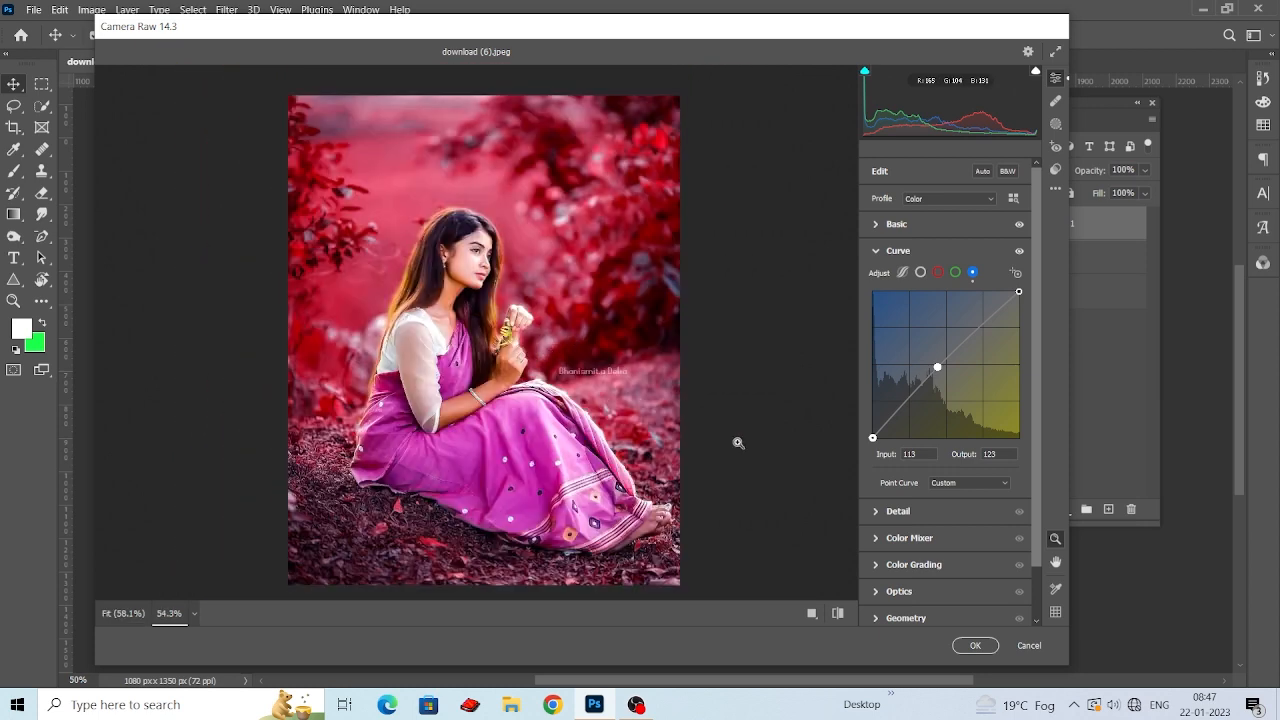
Step: Set the magentas saturation to +29 in the Color Mixer
{"action": "left_click", "coordinate": [874, 513]}
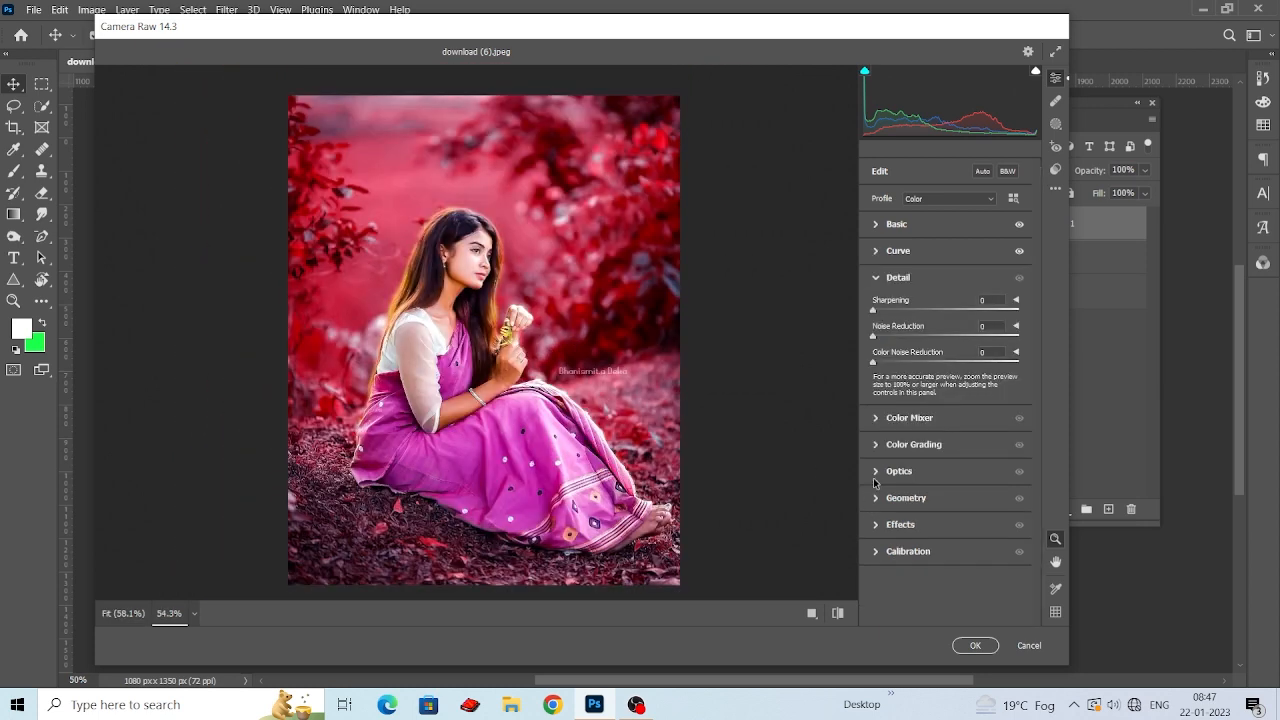
{"action": "left_click", "coordinate": [878, 420]}
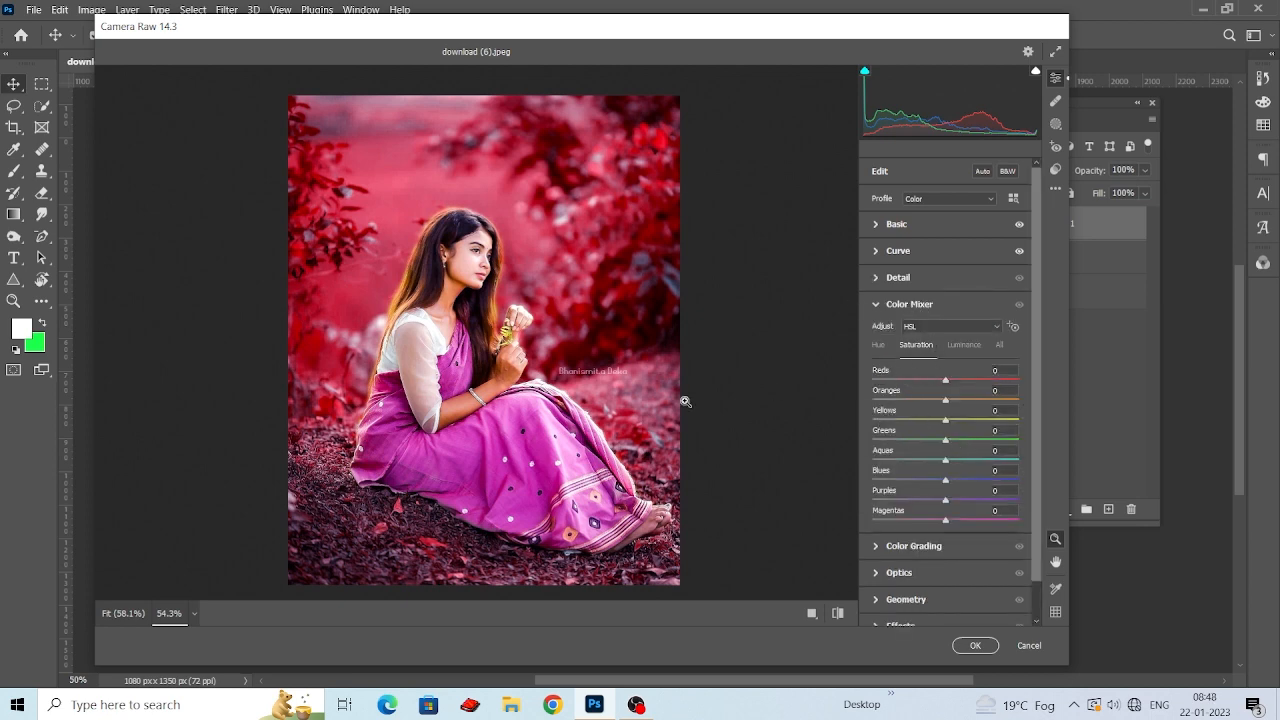
{"action": "scroll", "coordinate": [500, 400], "scroll_direction": "up", "scroll_amount": 3}
{"action": "scroll", "coordinate": [510, 400], "scroll_direction": "down", "scroll_amount": 1}
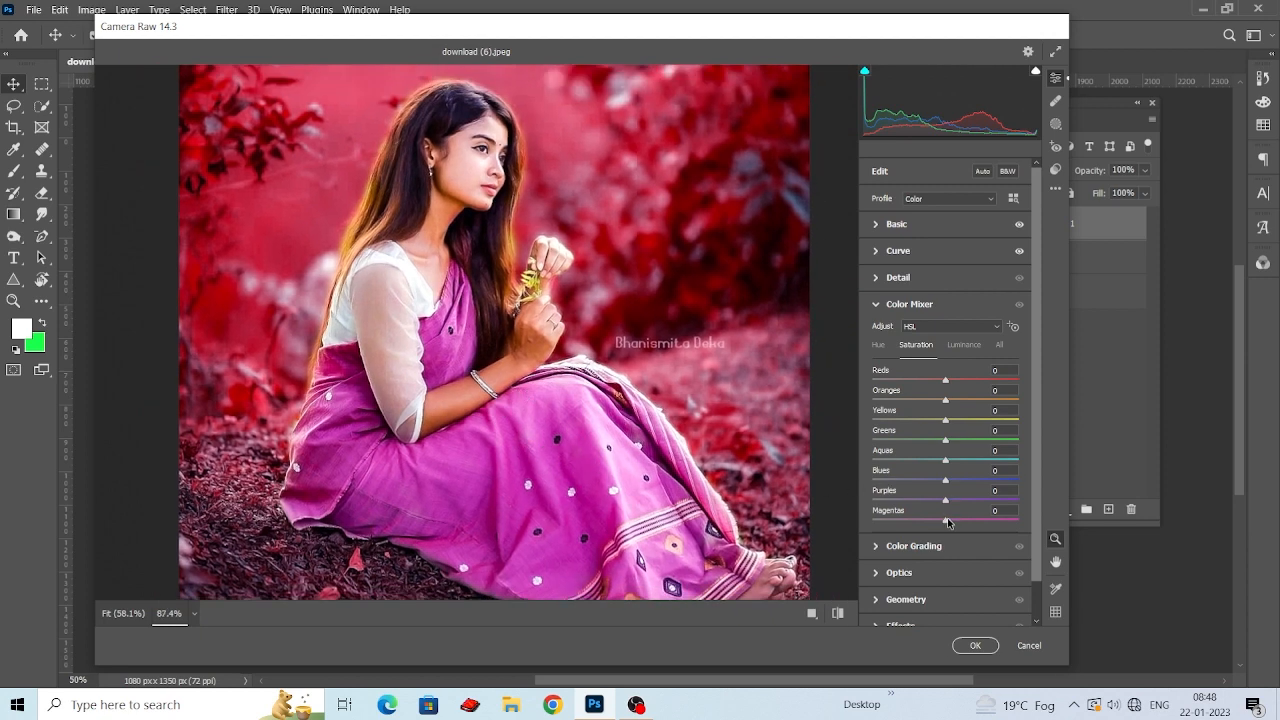
{"action": "left_click_drag", "start_coordinate": [946, 520], "coordinate": [992, 520]}
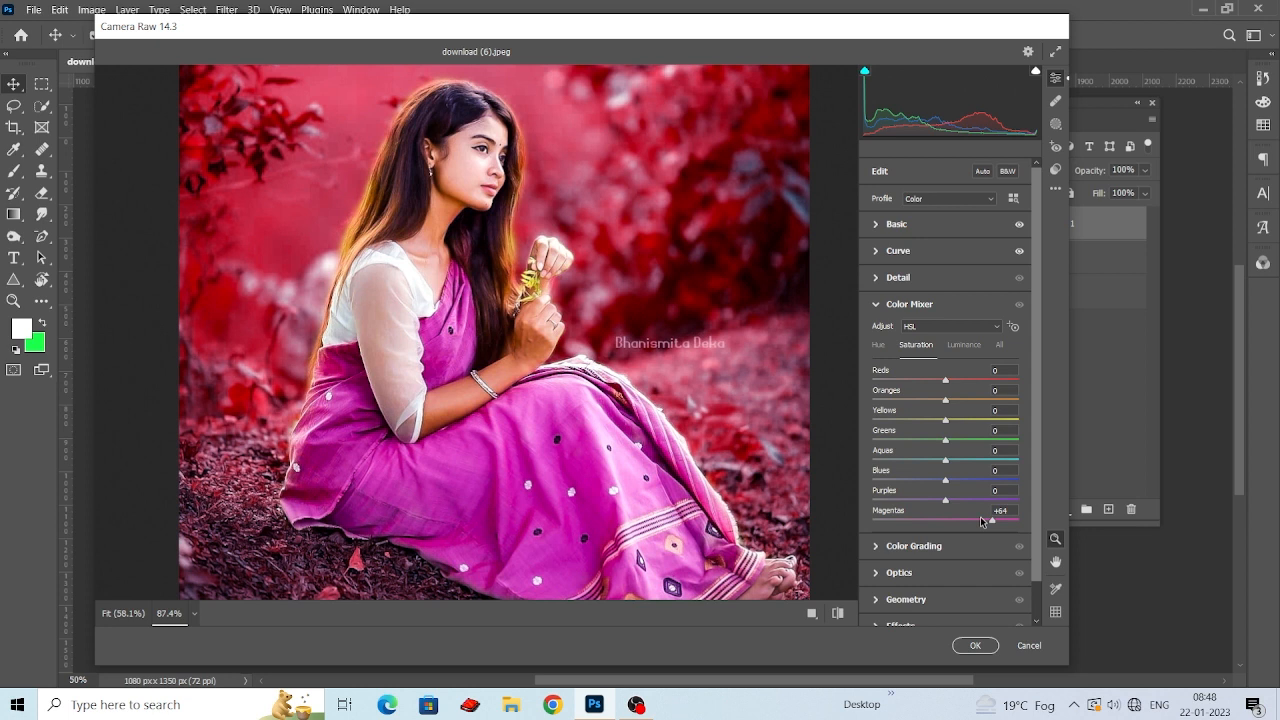
{"action": "left_click_drag", "start_coordinate": [982, 521], "coordinate": [966, 520]}
{"action": "scroll", "coordinate": [646, 446], "scroll_direction": "up", "scroll_amount": 1}
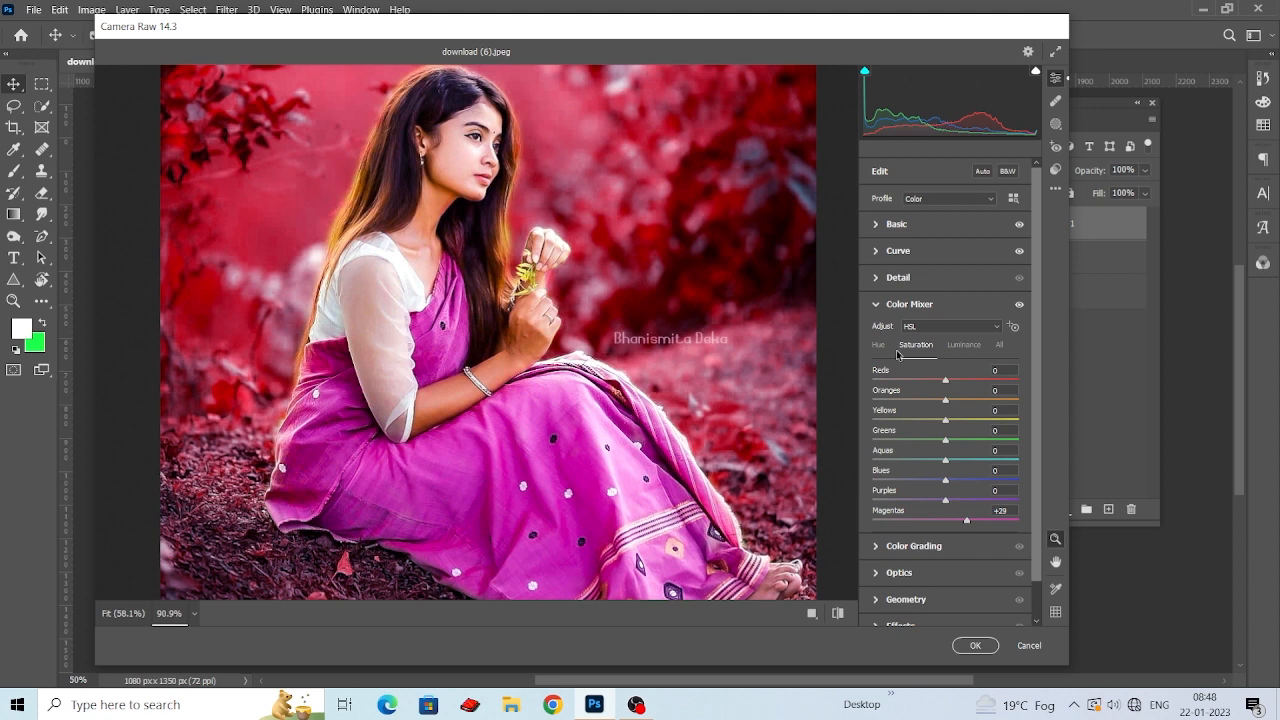
Step: Lower the reds saturation to -12, trying -27 and -11 along the way
{"action": "left_click", "coordinate": [907, 380]}
{"action": "left_click_drag", "start_coordinate": [910, 374], "coordinate": [930, 403]}
{"action": "scroll", "coordinate": [626, 346], "scroll_direction": "down", "scroll_amount": 3}
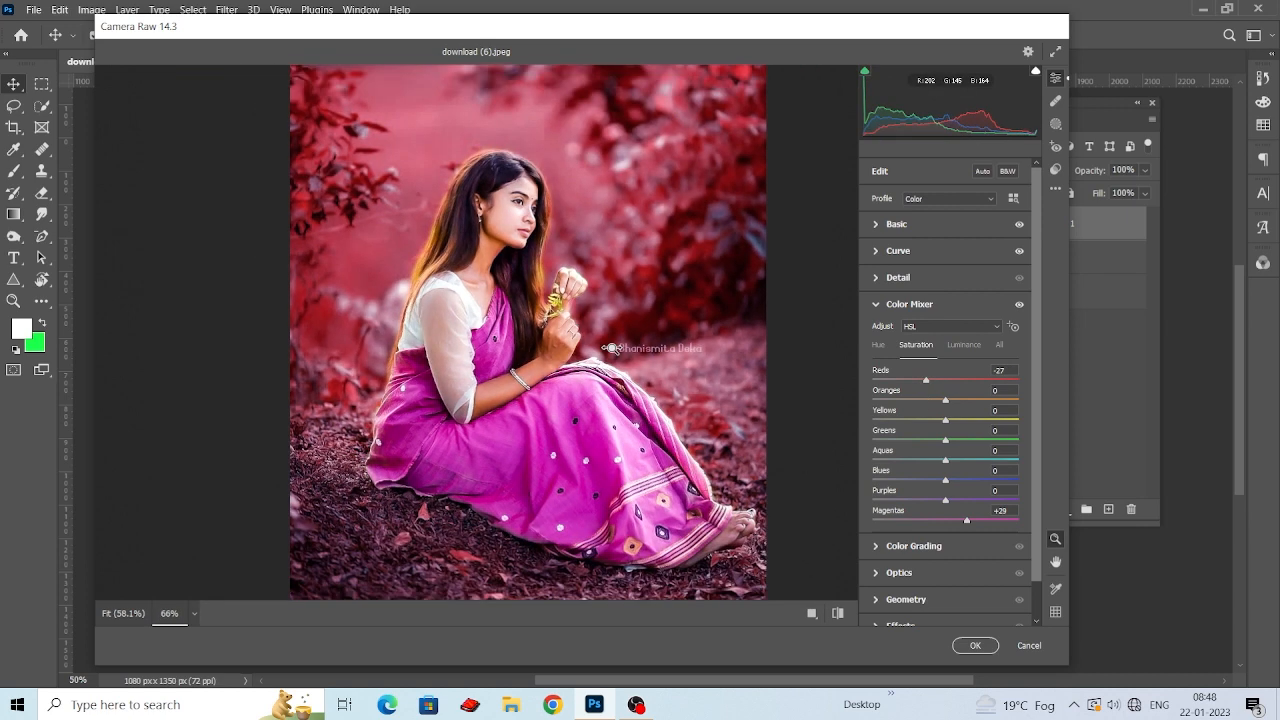
{"action": "scroll", "coordinate": [626, 346], "scroll_direction": "down", "scroll_amount": 2}
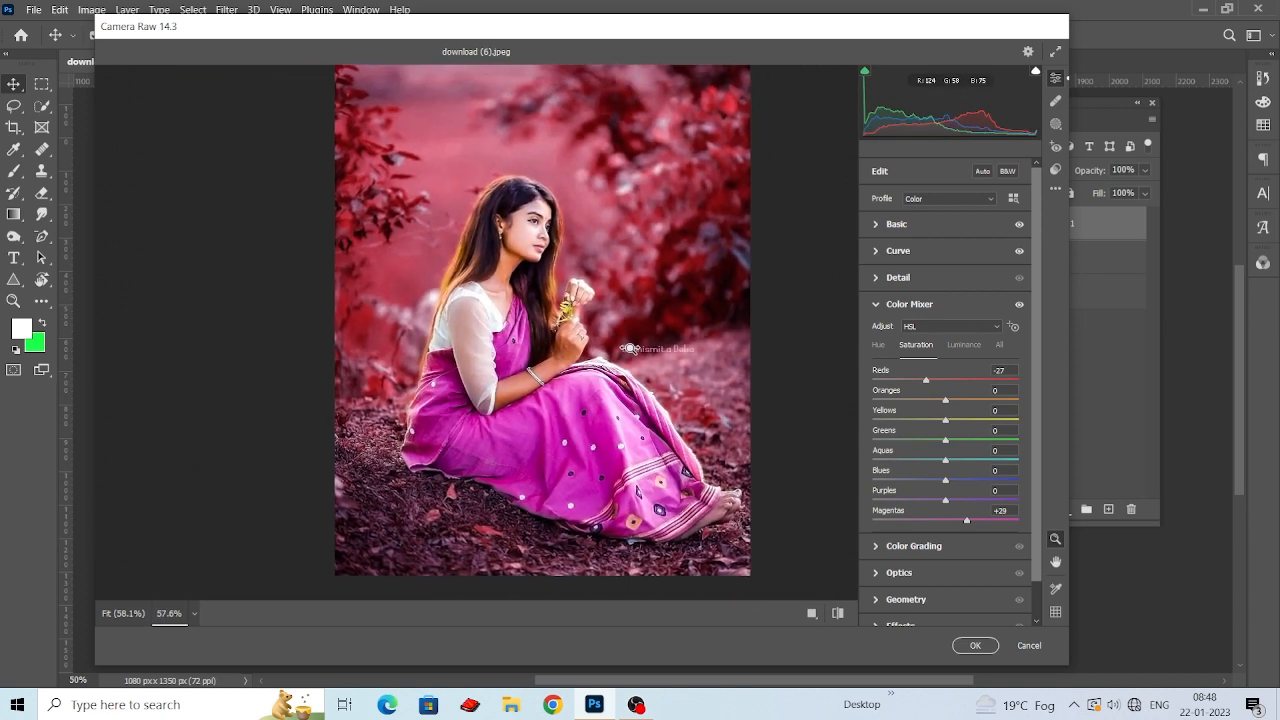
{"action": "left_click", "coordinate": [935, 381]}
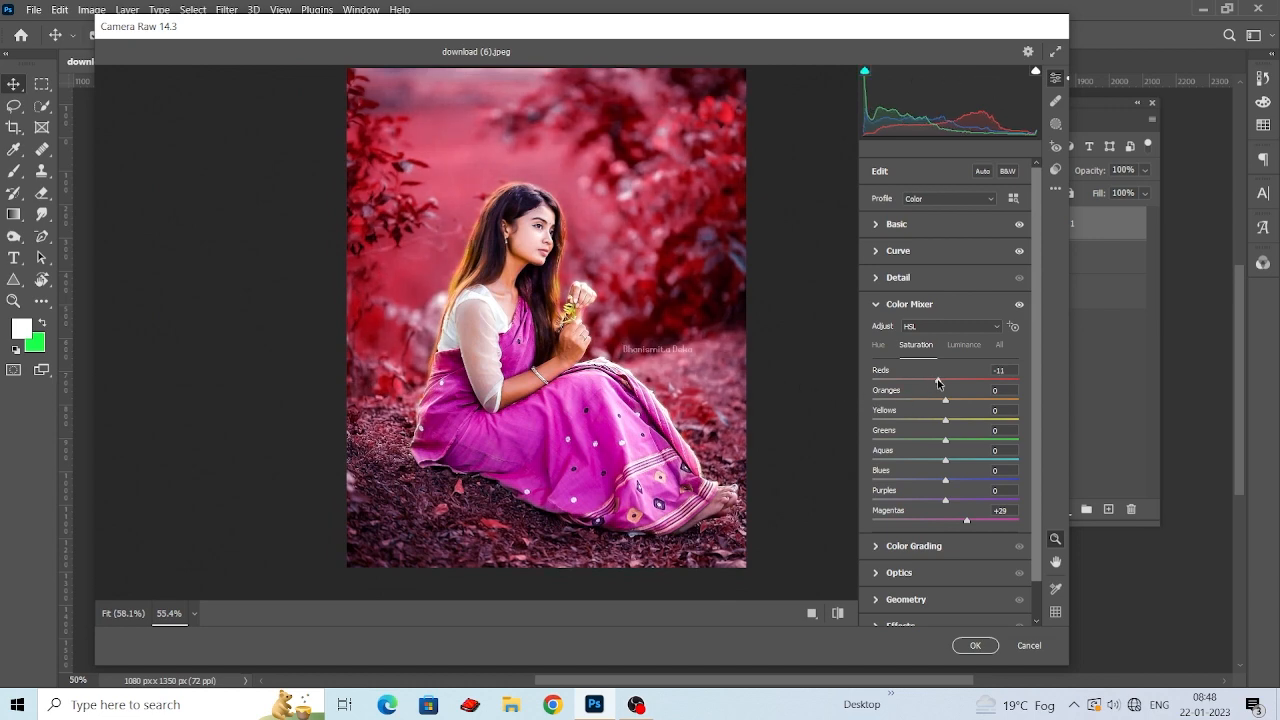
{"action": "scroll", "coordinate": [550, 290], "scroll_direction": "up", "scroll_amount": 2}
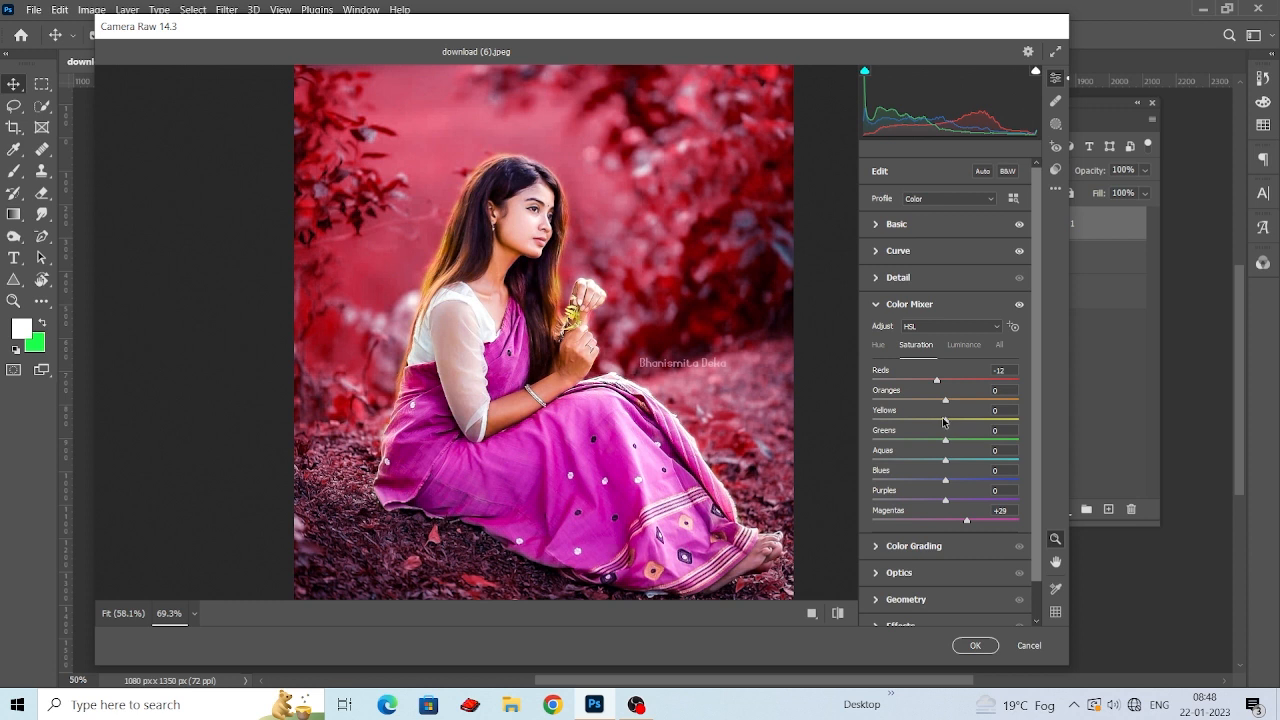
Step: Set the saturation of oranges to -13, yellows to +3 and greens to -100
{"action": "mouse_move", "coordinate": [945, 419]}
{"action": "left_mouse_down"}
{"action": "mouse_move", "coordinate": [898, 416]}
{"action": "mouse_move", "coordinate": [977, 432]}
{"action": "mouse_move", "coordinate": [947, 434]}
{"action": "mouse_move", "coordinate": [936, 404]}
{"action": "left_mouse_up"}
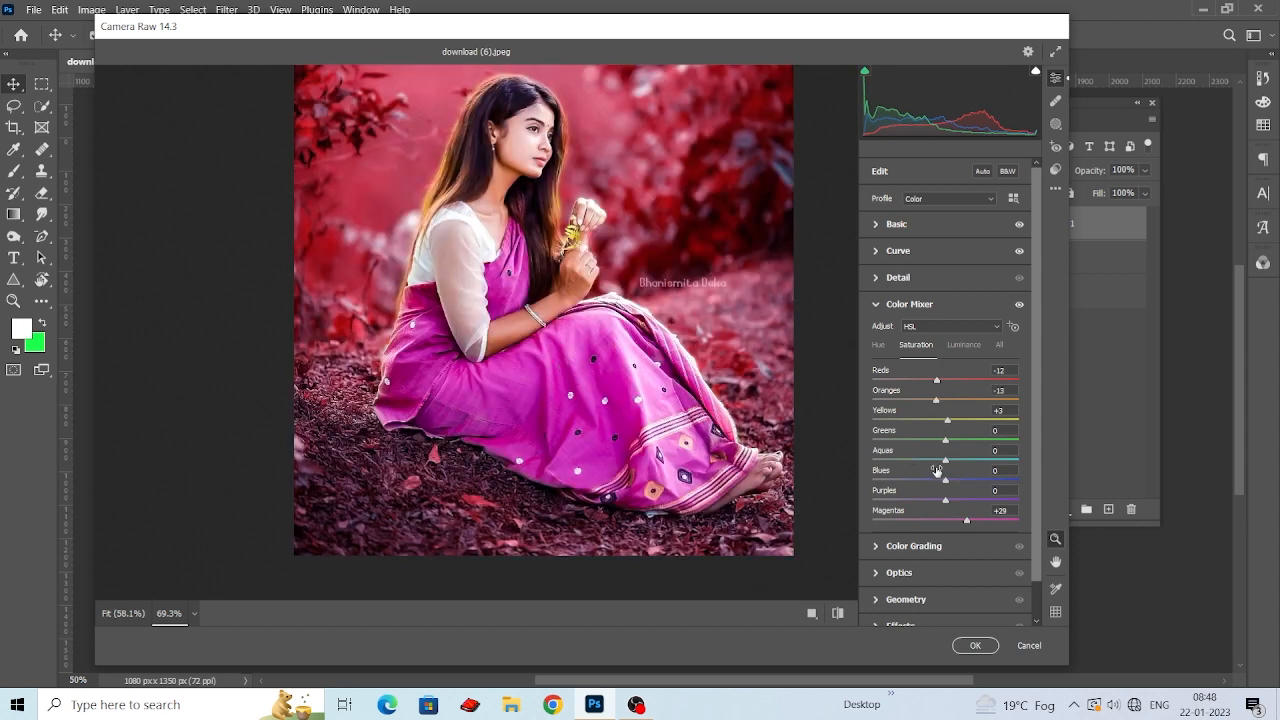
{"action": "left_click_drag", "start_coordinate": [945, 439], "coordinate": [846, 440]}
{"action": "scroll", "coordinate": [540, 365], "scroll_direction": "down", "scroll_amount": 3}
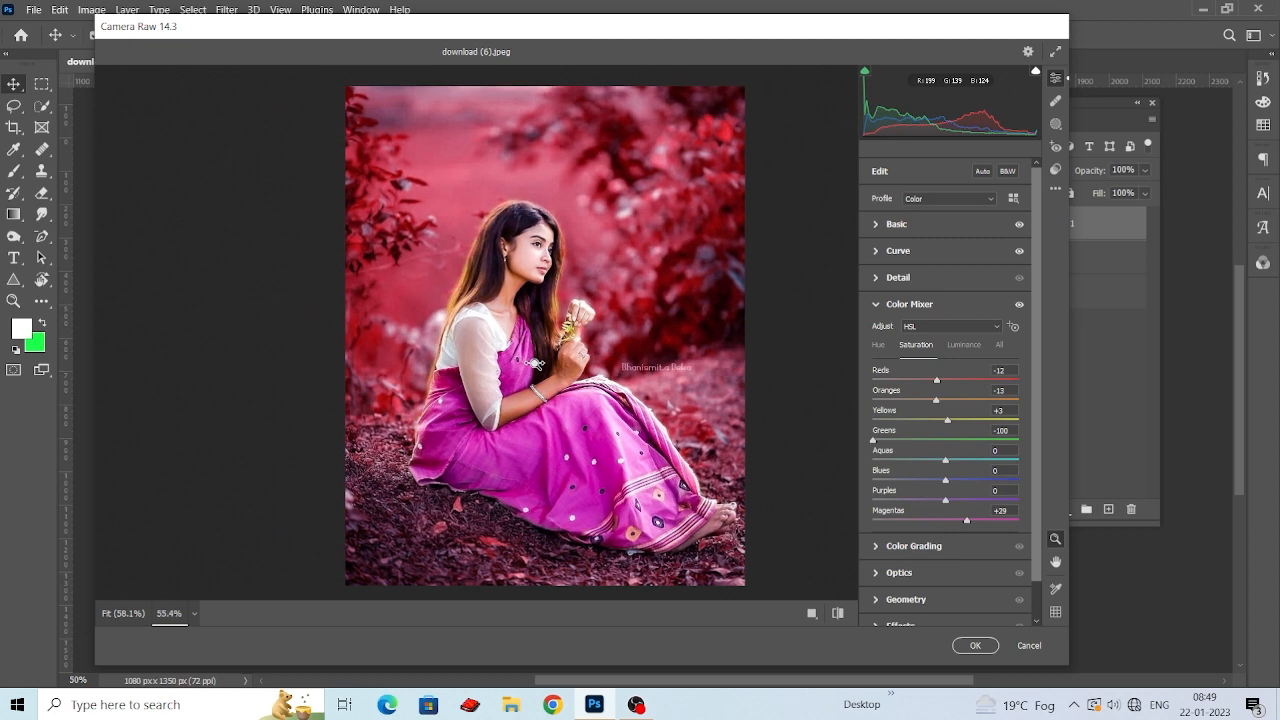
{"action": "scroll", "coordinate": [858, 388], "scroll_direction": "up", "scroll_amount": 2}
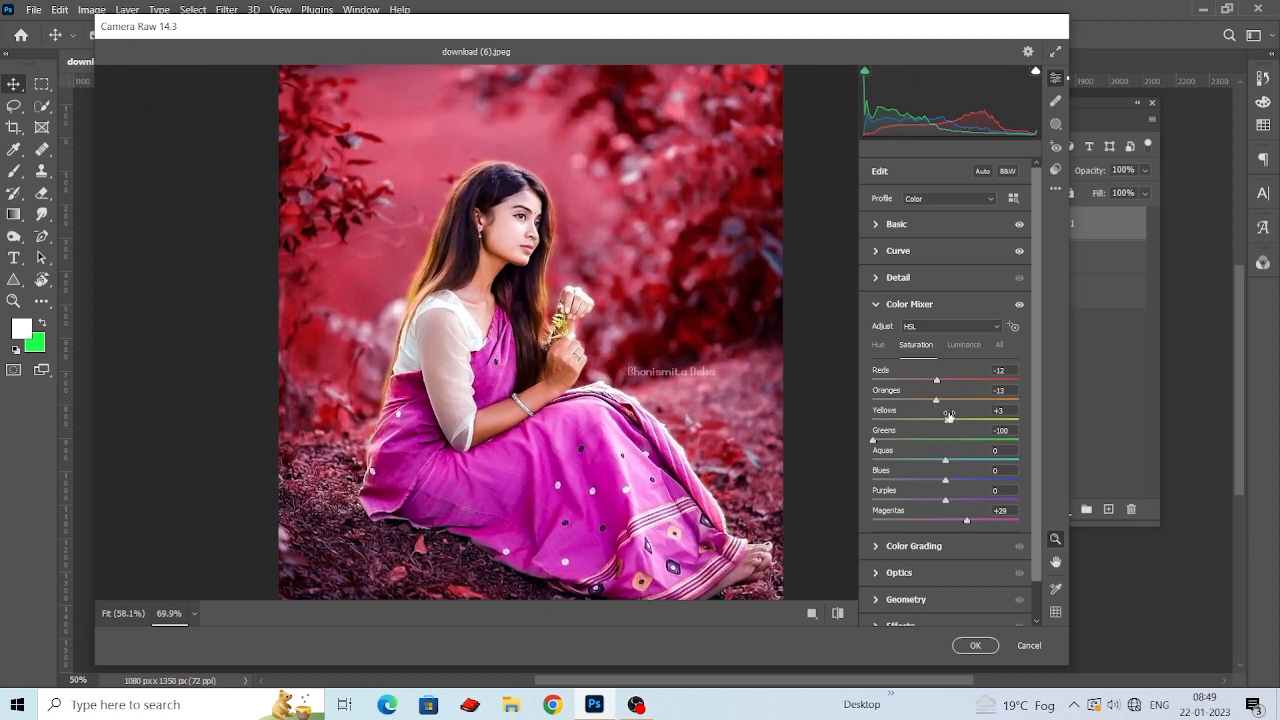
Step: Refine the saturation of yellows to +21 and of oranges to -14
{"action": "left_click_drag", "start_coordinate": [947, 419], "coordinate": [881, 398]}
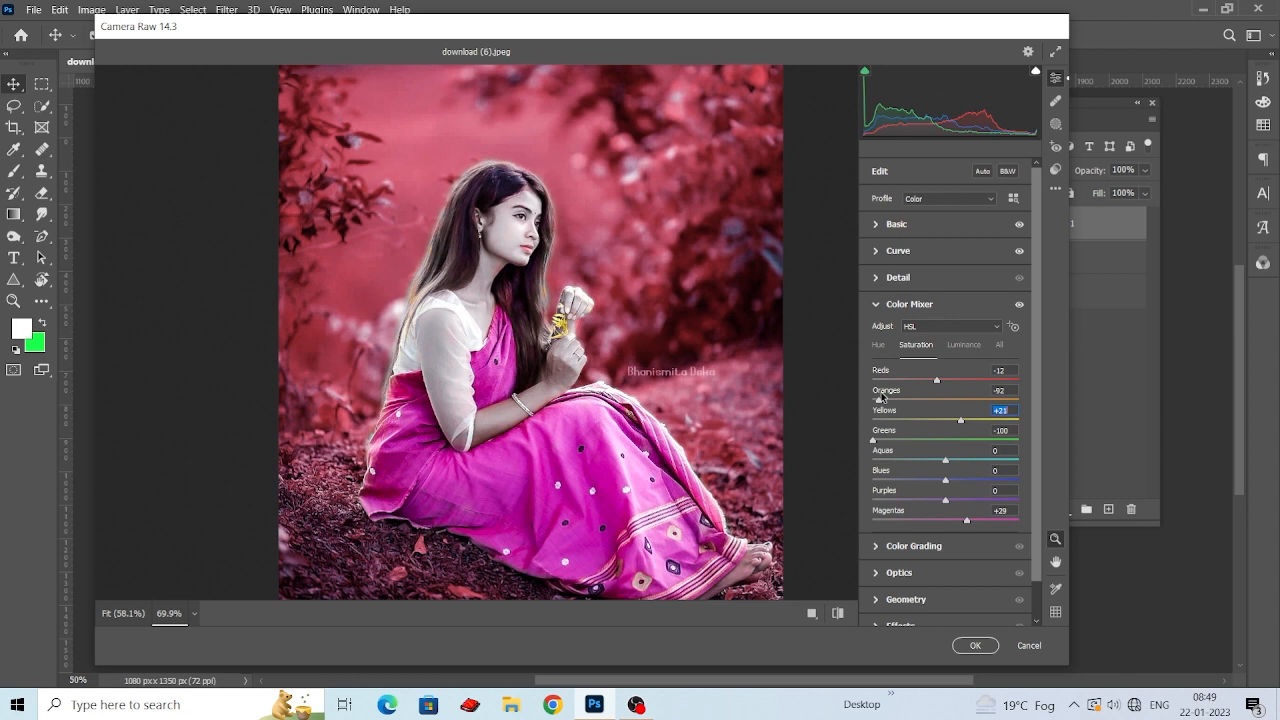
{"action": "left_click_drag", "start_coordinate": [881, 398], "coordinate": [939, 399]}
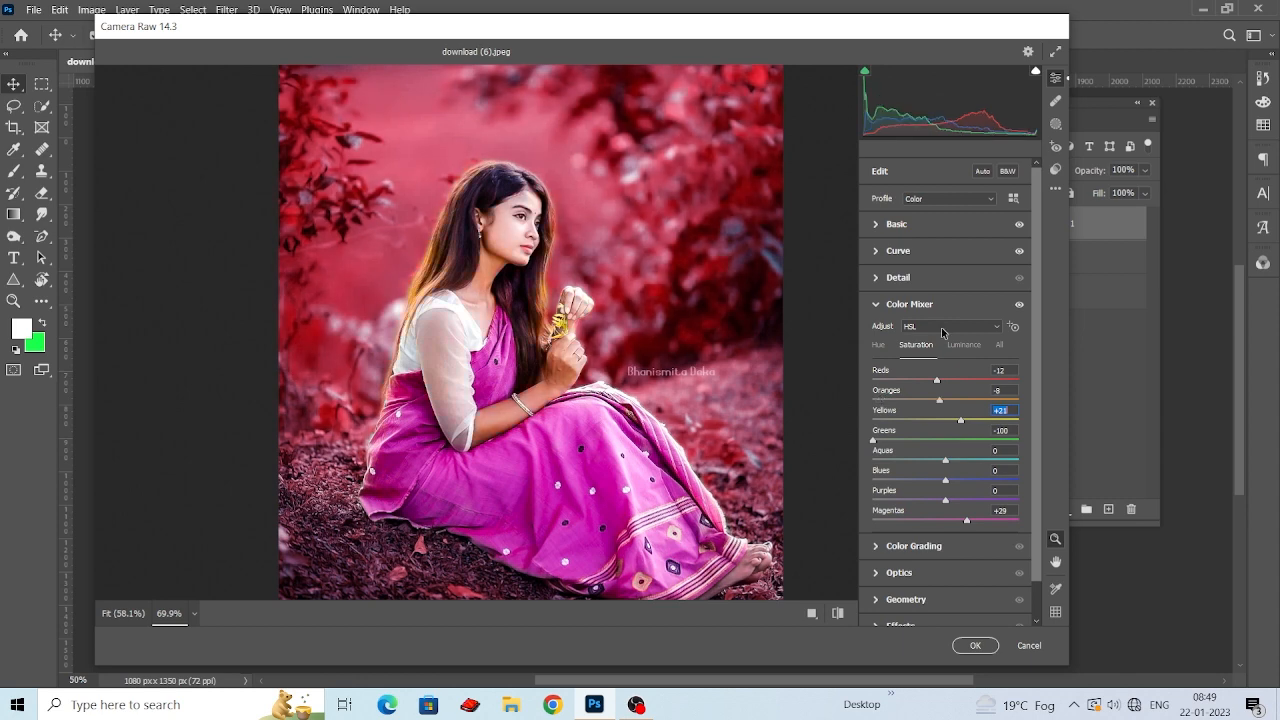
{"action": "left_click_drag", "start_coordinate": [942, 333], "coordinate": [938, 334]}
{"action": "scroll", "coordinate": [590, 330], "scroll_direction": "up", "scroll_amount": 5}
{"action": "scroll", "coordinate": [590, 330], "scroll_direction": "down", "scroll_amount": 6}
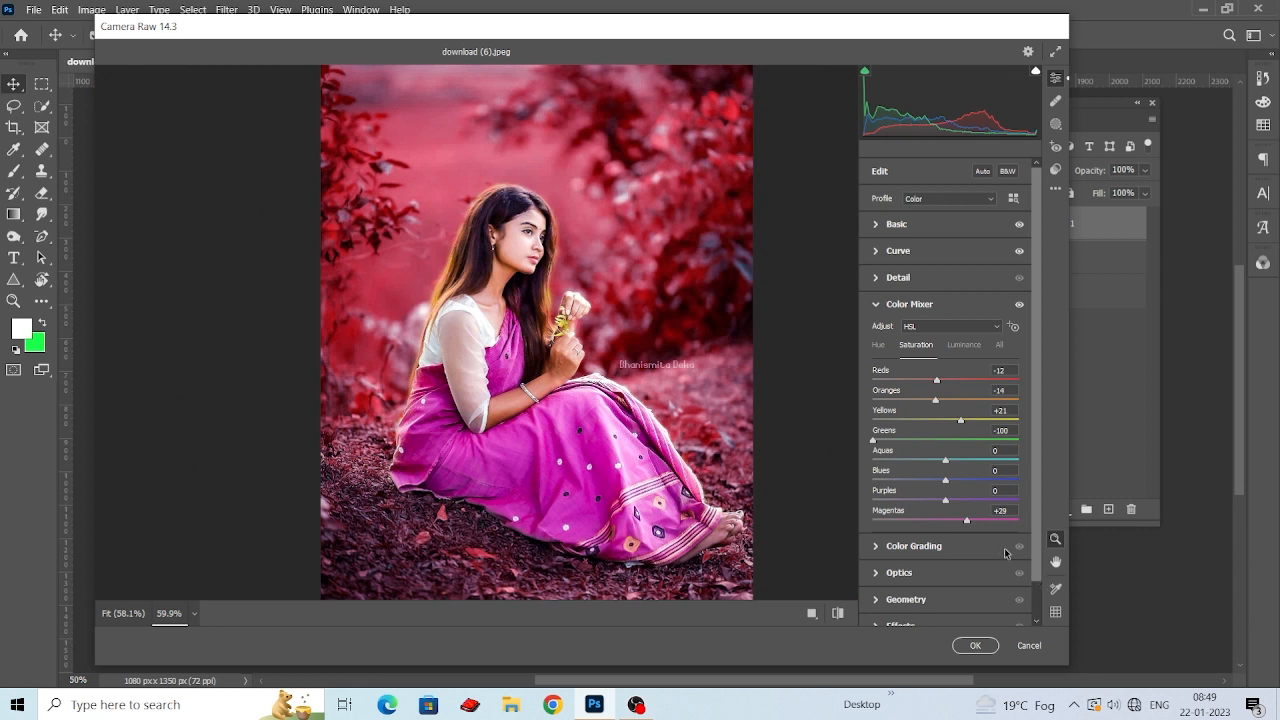
Step: Set noise reduction to 39 and color noise reduction to 12
{"action": "left_click", "coordinate": [876, 277]}
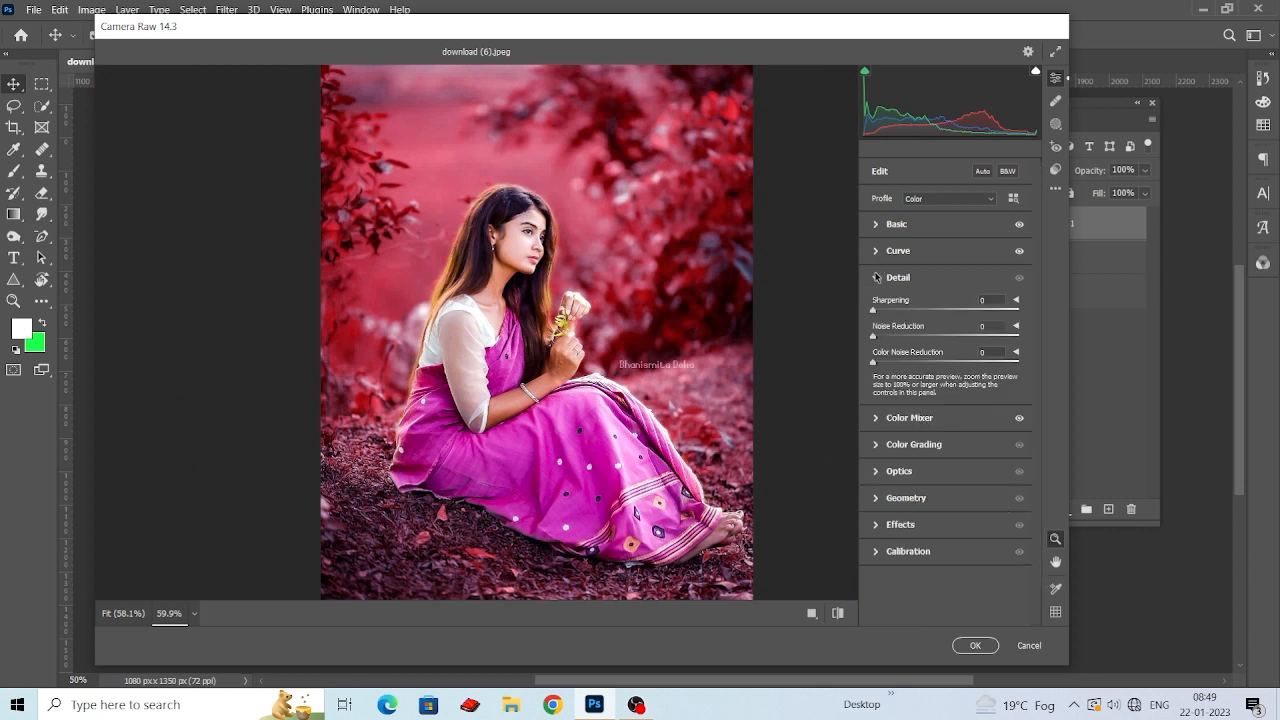
{"action": "left_click_drag", "start_coordinate": [919, 335], "coordinate": [930, 335]}
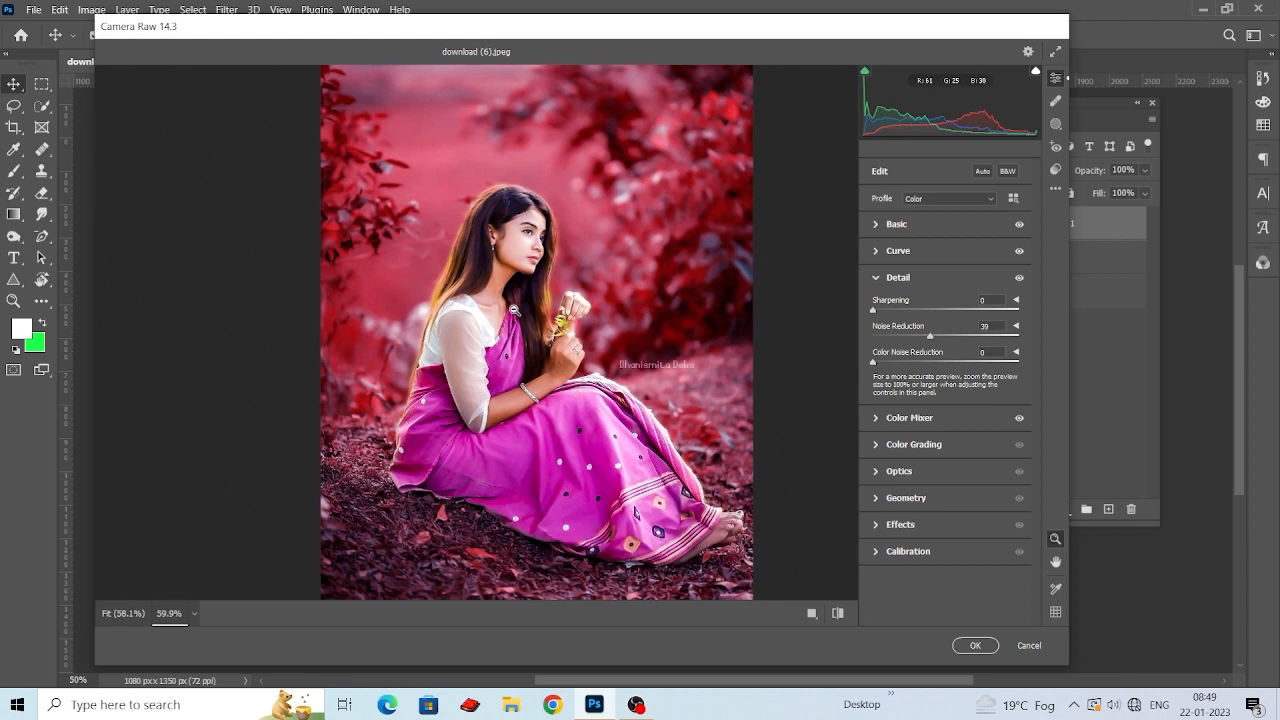
{"action": "left_click", "coordinate": [513, 310]}
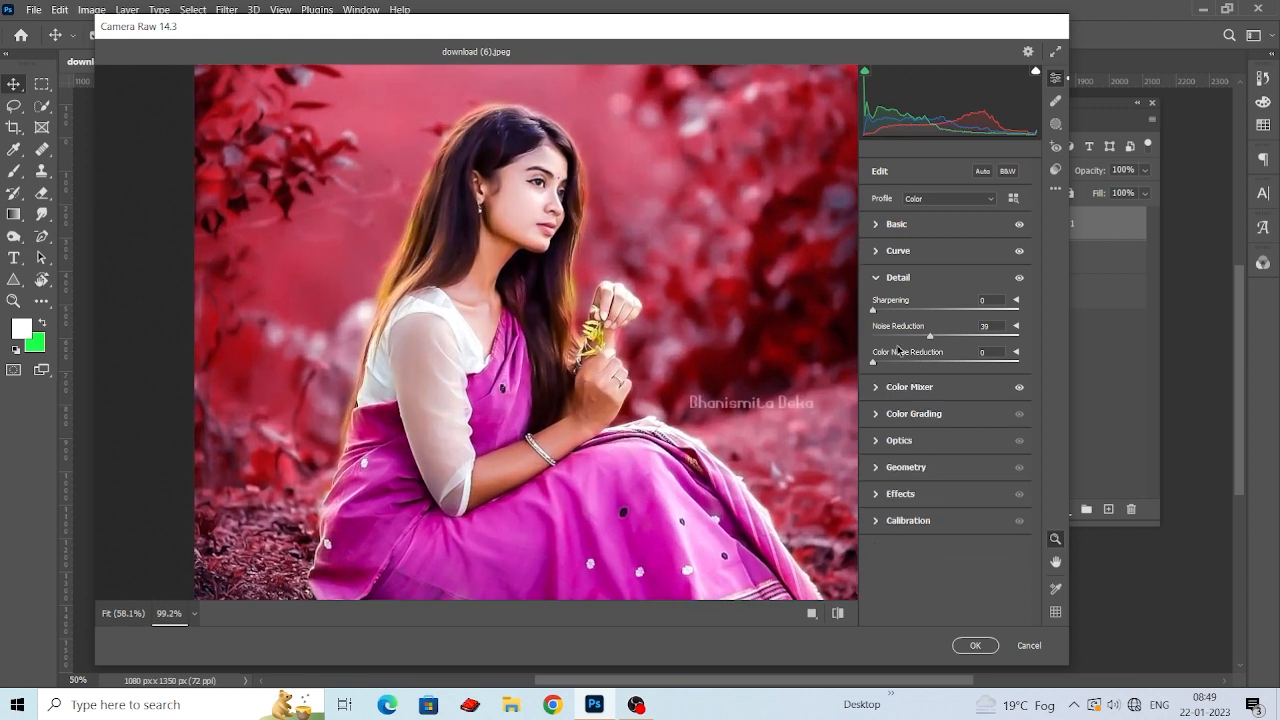
{"action": "left_click_drag", "start_coordinate": [873, 362], "coordinate": [890, 364]}
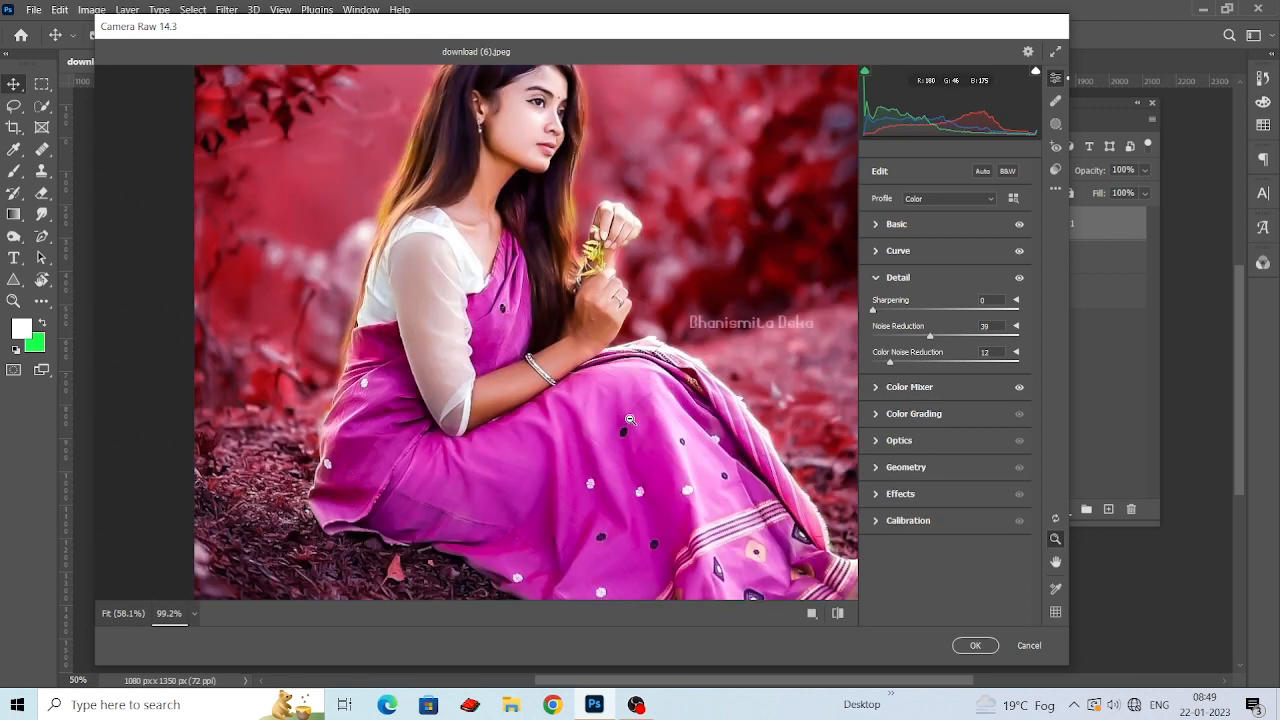
{"action": "left_click", "coordinate": [631, 420]}
{"action": "left_click_drag", "start_coordinate": [610, 432], "coordinate": [552, 322]}
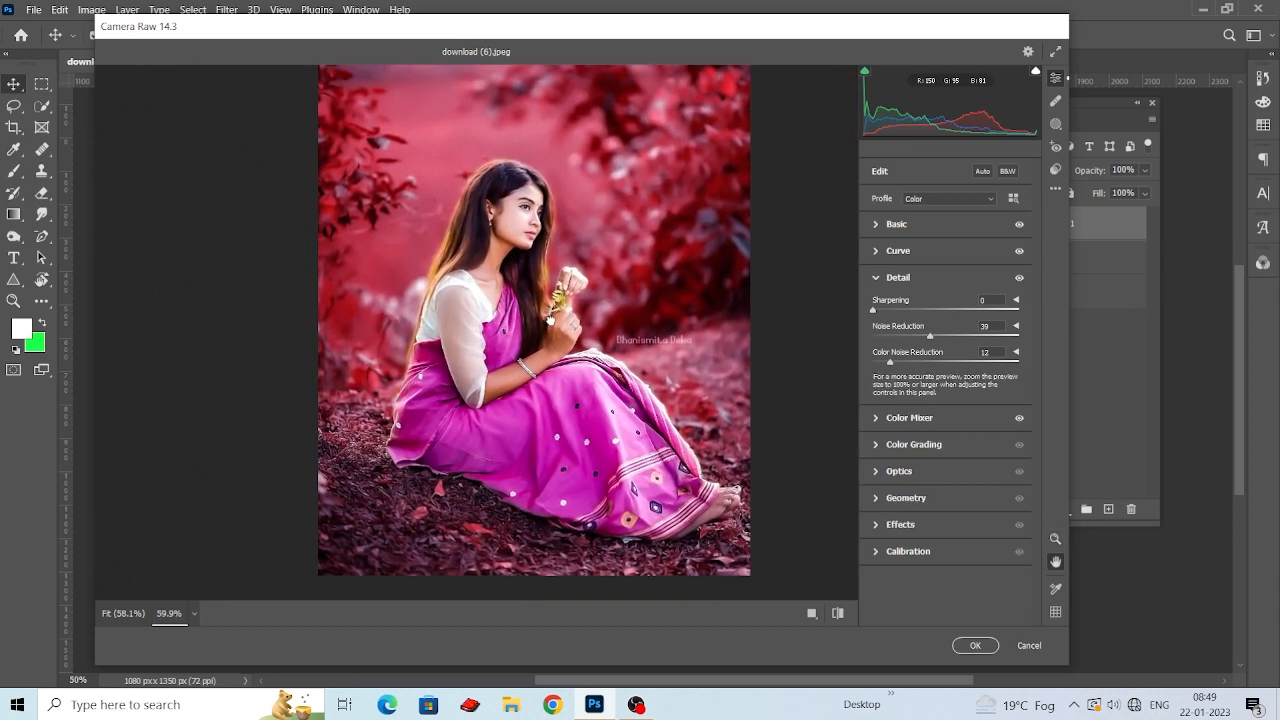
Step: Darken the photo's edges with an Optics vignette of -26 and an Effects vignetting of -10
{"action": "left_click", "coordinate": [875, 469]}
{"action": "left_click_drag", "start_coordinate": [945, 418], "coordinate": [926, 413]}
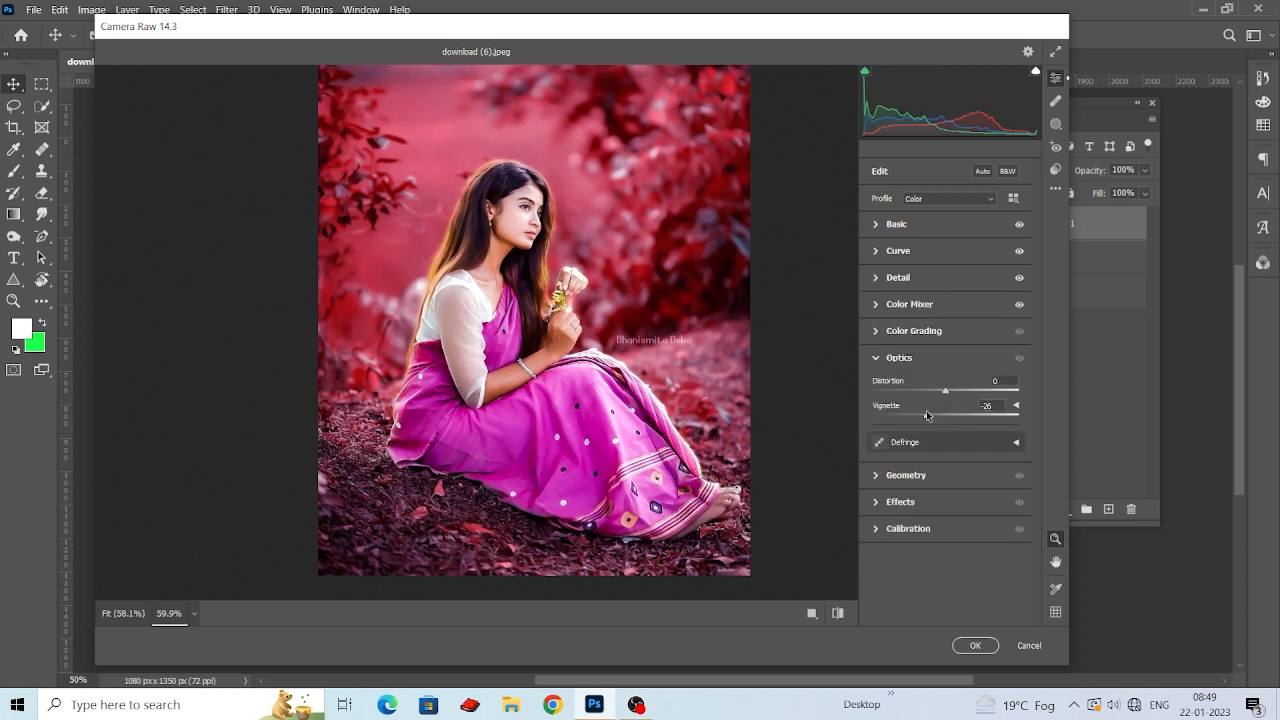
{"action": "left_click", "coordinate": [890, 499]}
{"action": "mouse_move", "coordinate": [945, 468]}
{"action": "left_mouse_down"}
{"action": "mouse_move", "coordinate": [926, 470]}
{"action": "mouse_move", "coordinate": [938, 470]}
{"action": "left_mouse_up"}
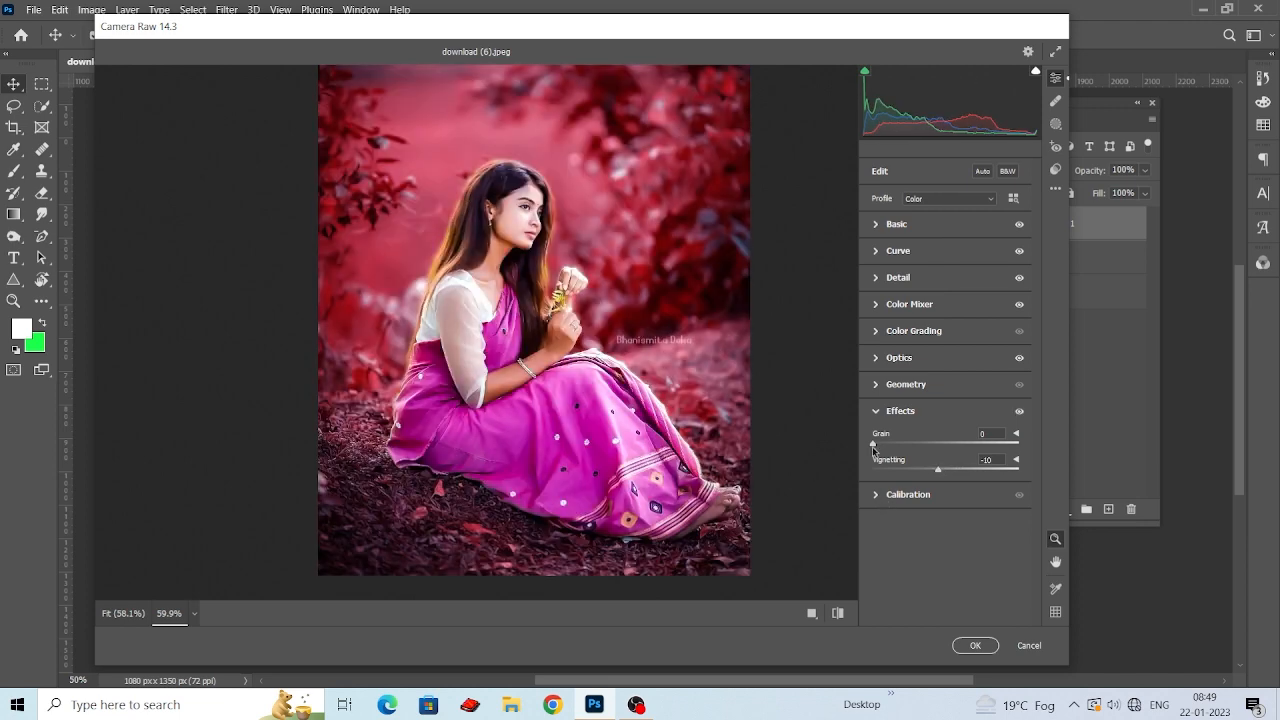
{"action": "left_click", "coordinate": [879, 382]}
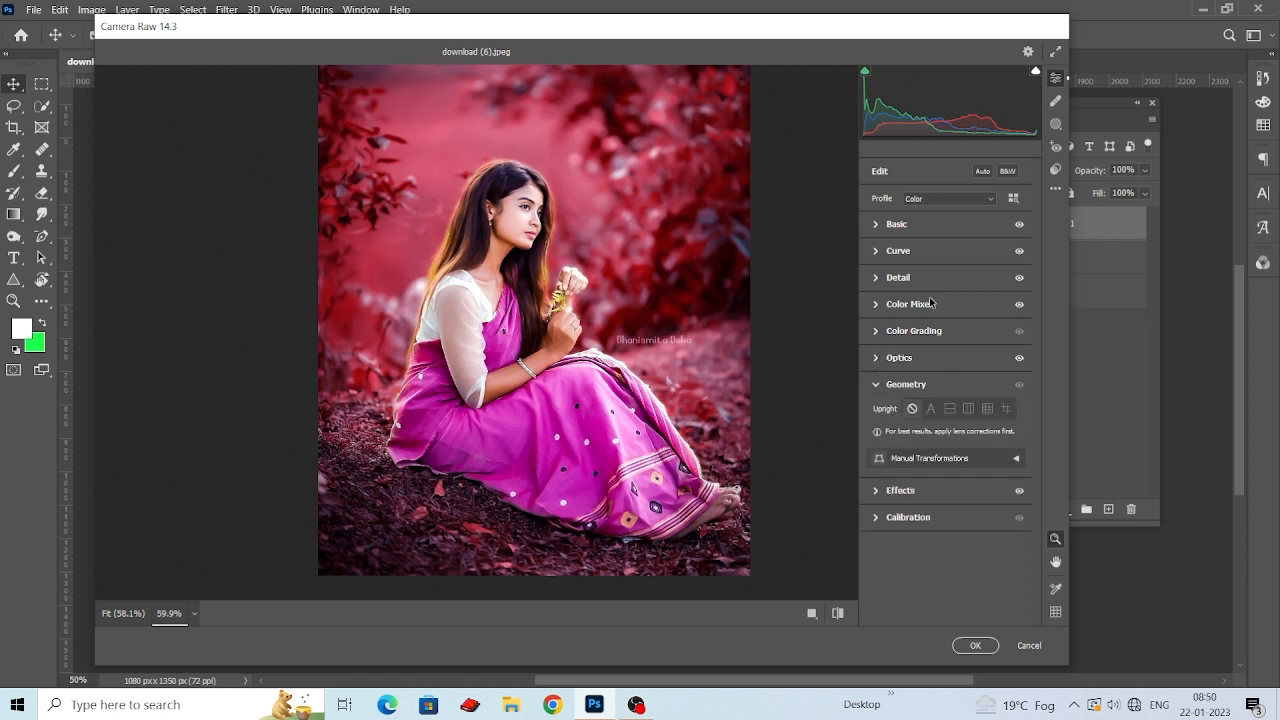
Step: Try a global color grading tint of hue 81 with saturation 13, and reset the wheel
{"action": "left_click", "coordinate": [878, 331]}
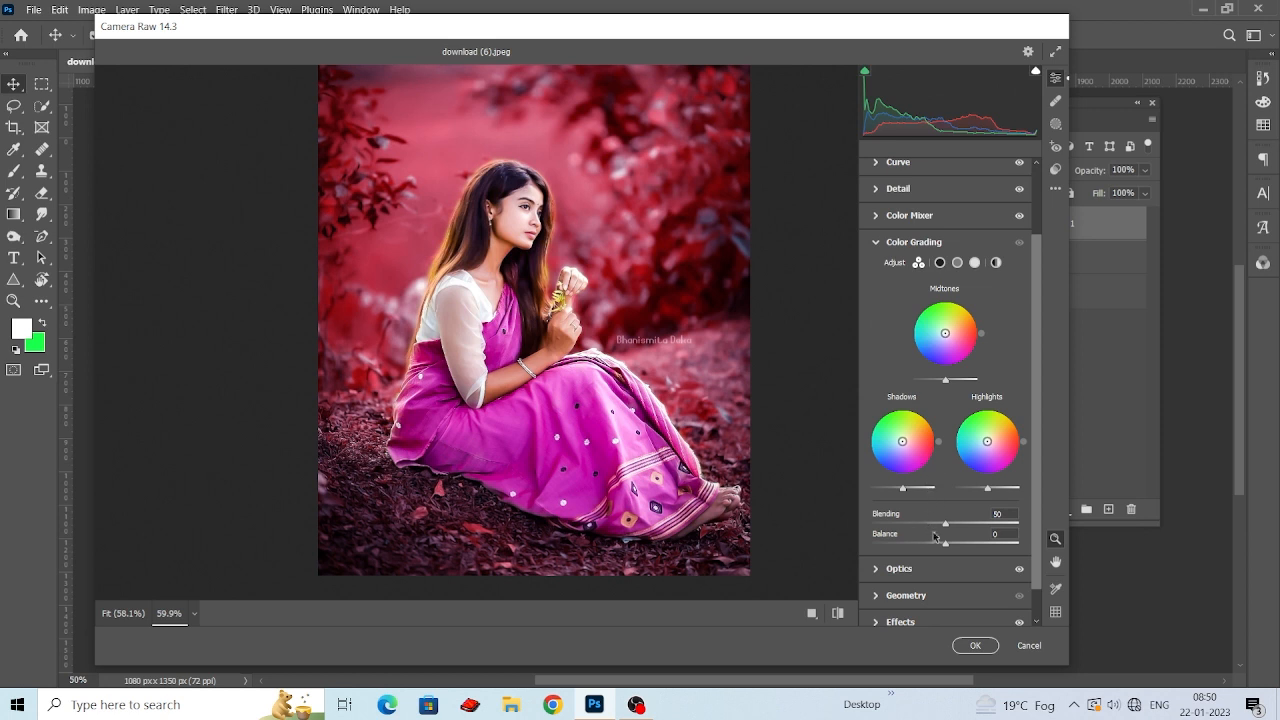
{"action": "left_click", "coordinate": [996, 263]}
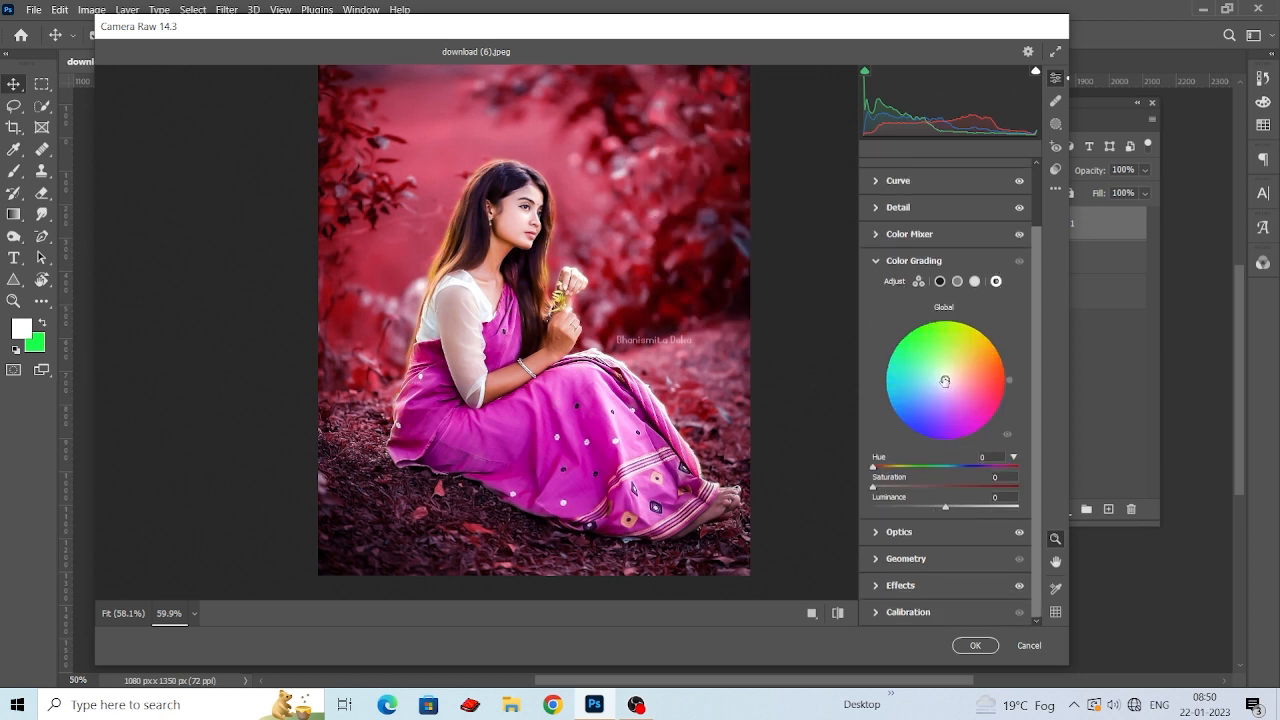
{"action": "left_click_drag", "start_coordinate": [945, 381], "coordinate": [946, 375]}
{"action": "mouse_move", "coordinate": [886, 488]}
{"action": "left_mouse_down"}
{"action": "mouse_move", "coordinate": [938, 488]}
{"action": "mouse_move", "coordinate": [894, 488]}
{"action": "left_mouse_up"}
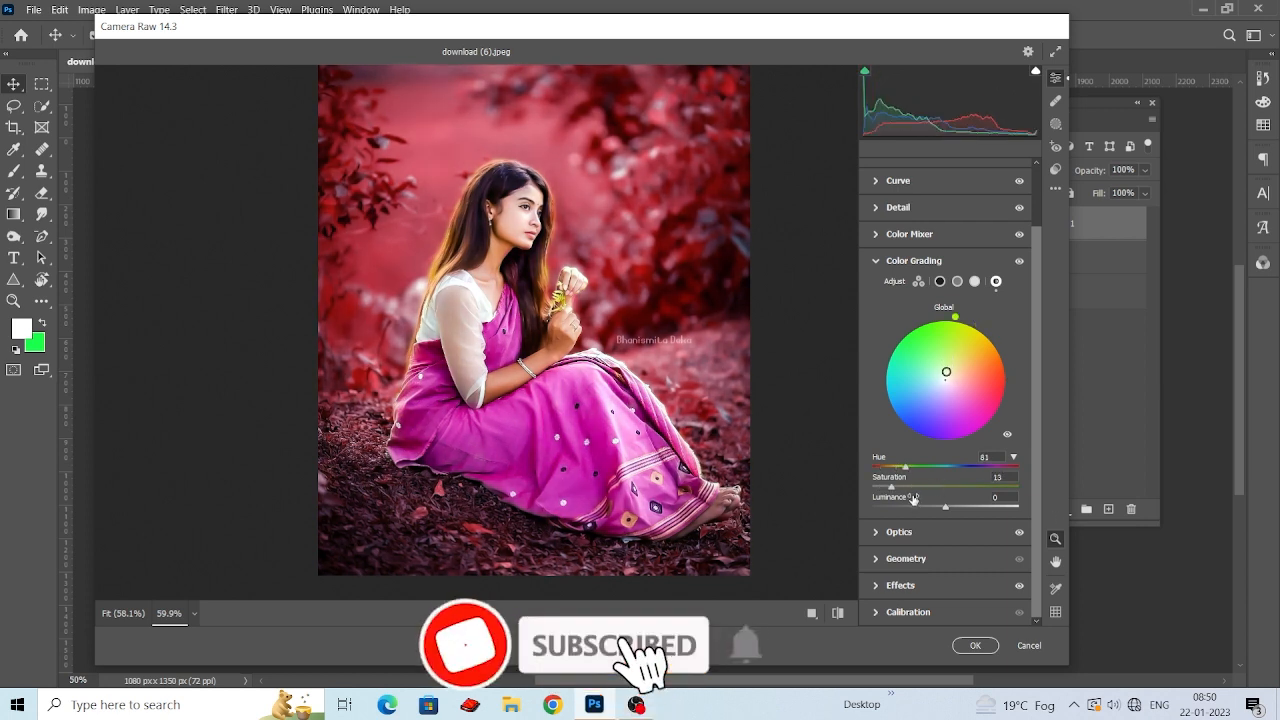
{"action": "double_click", "coordinate": [945, 372]}
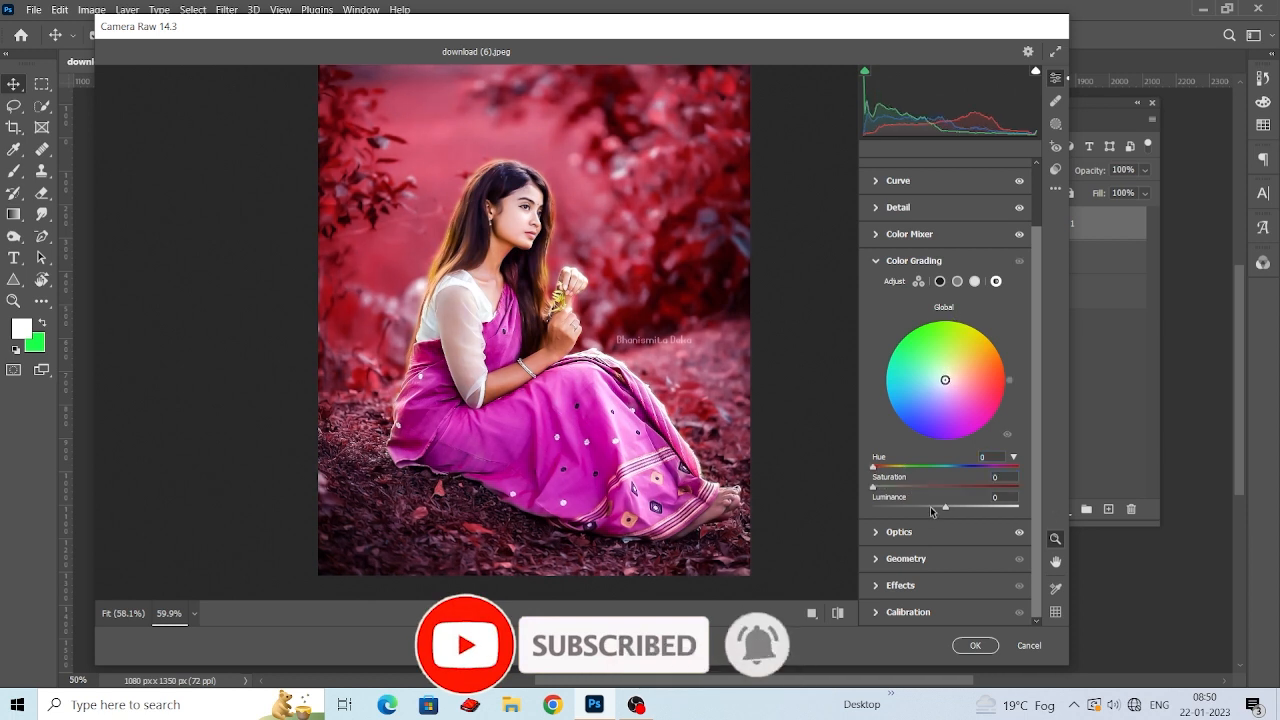
{"action": "left_click_drag", "start_coordinate": [945, 503], "coordinate": [946, 503]}
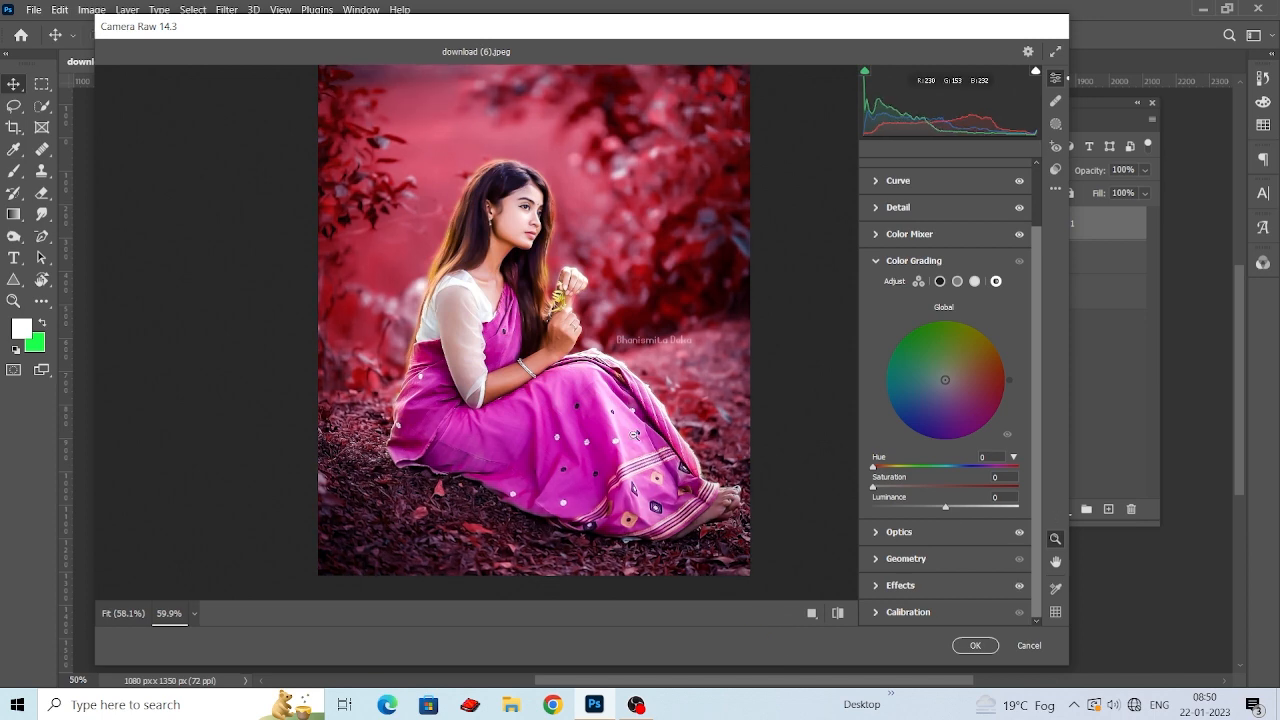
Step: Apply the Camera Raw adjustments and compare the Color Balance 1 layer with the original green photo, leaving Layer 0 hidden
{"action": "scroll", "coordinate": [623, 395], "scroll_direction": "up", "scroll_amount": 3}
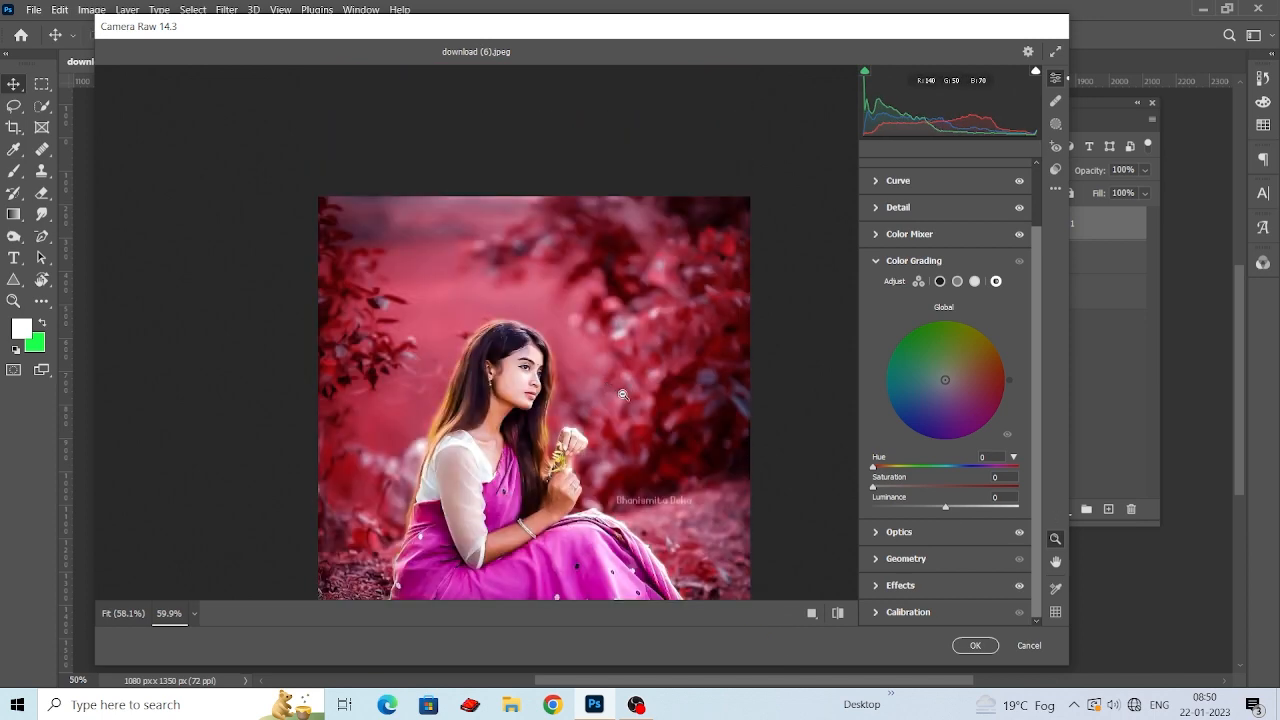
{"action": "scroll", "coordinate": [623, 395], "scroll_direction": "down", "scroll_amount": 3}
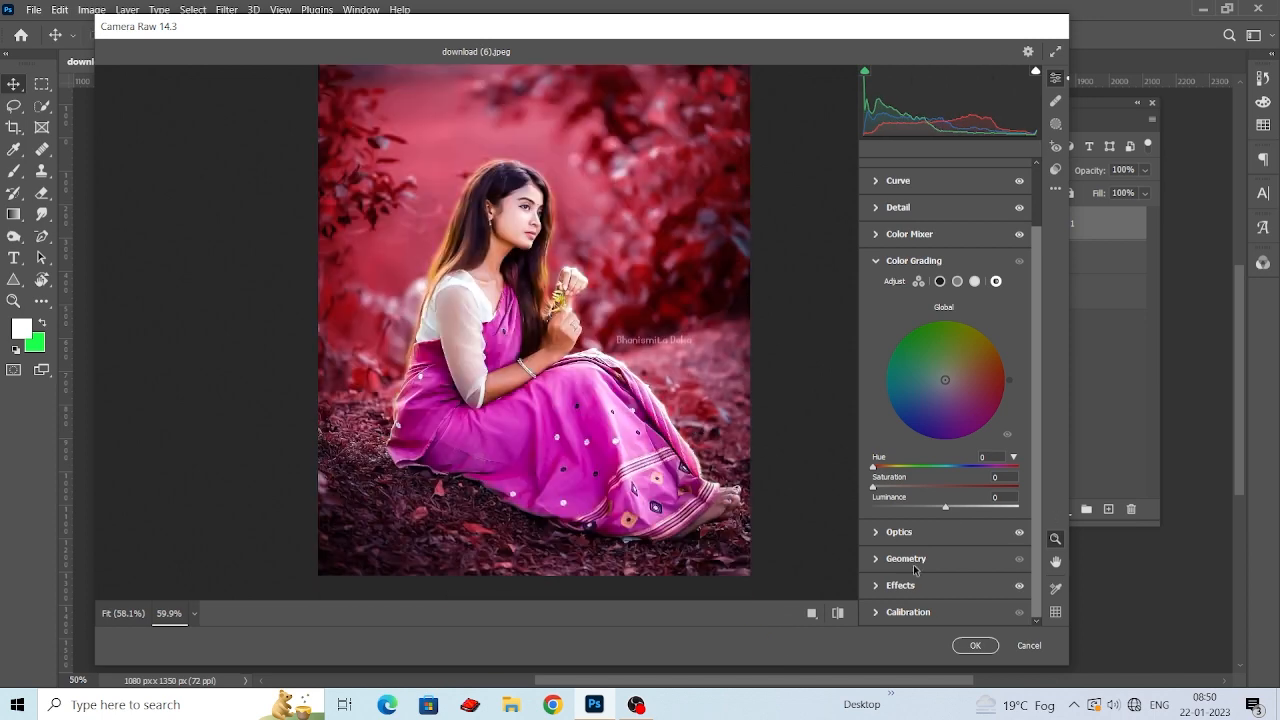
{"action": "left_click", "coordinate": [973, 645]}
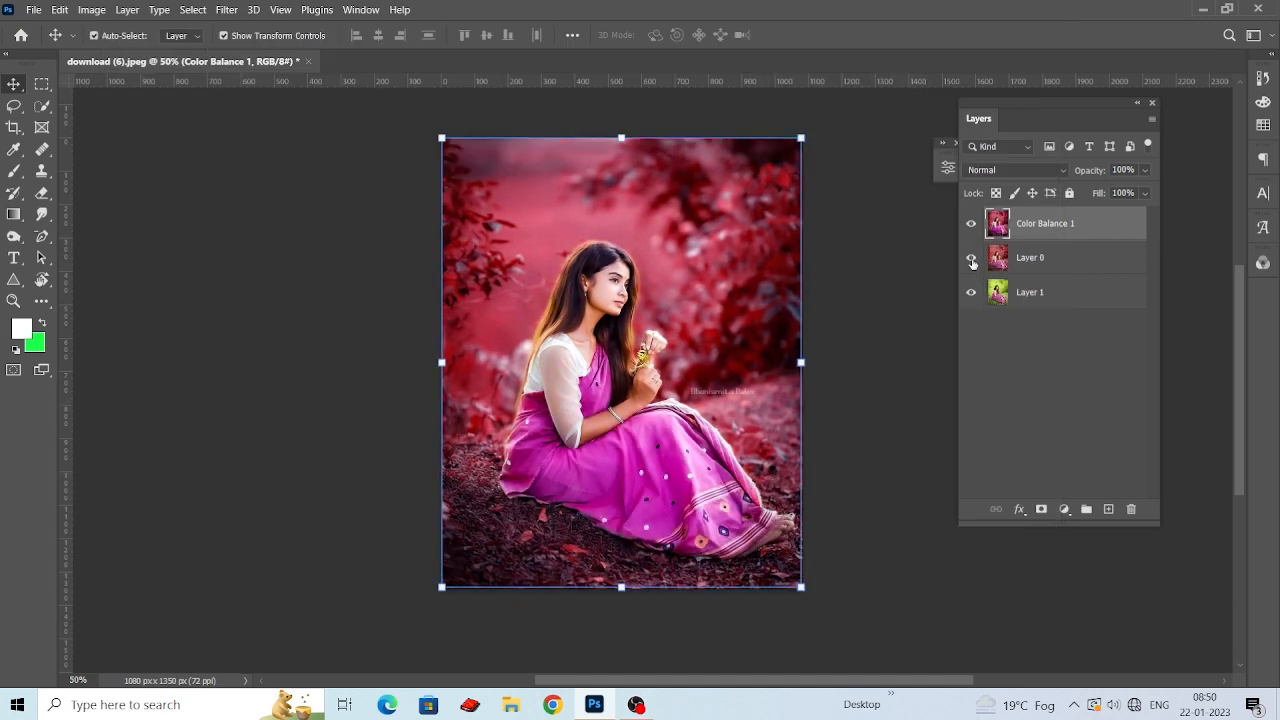
{"action": "left_click_drag", "start_coordinate": [973, 258], "coordinate": [974, 229]}
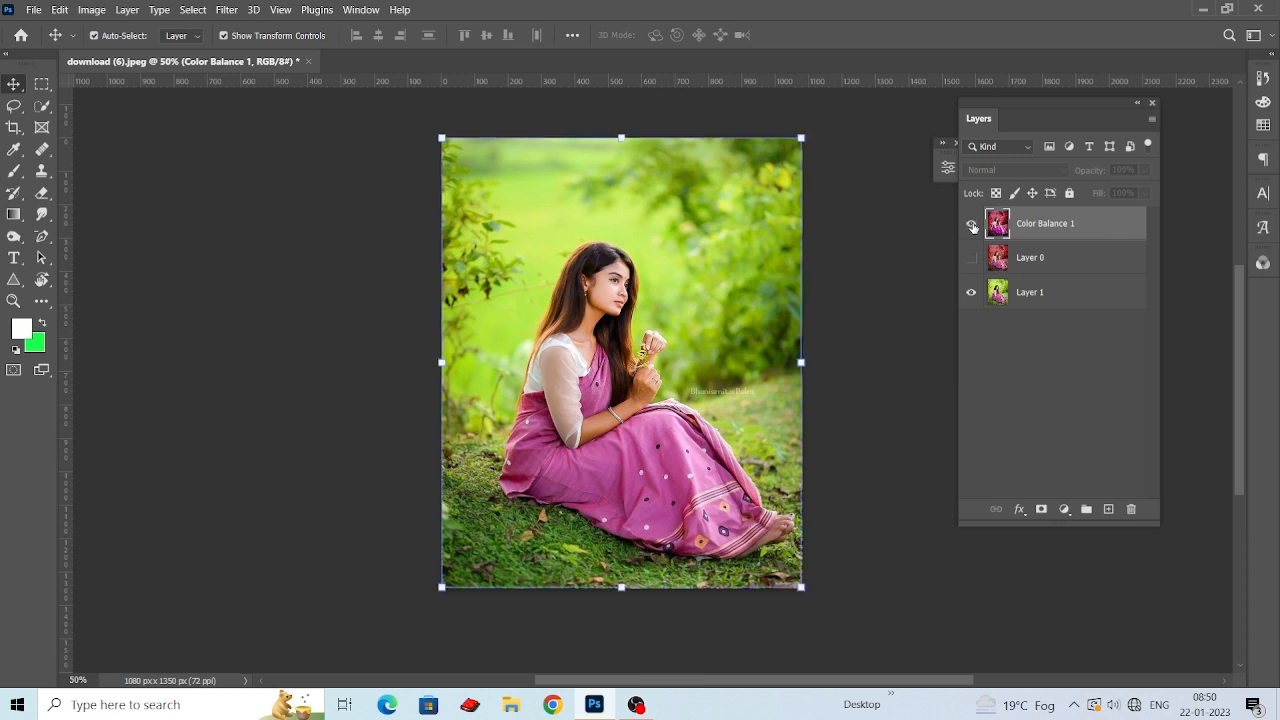
{"action": "left_click", "coordinate": [973, 228]}
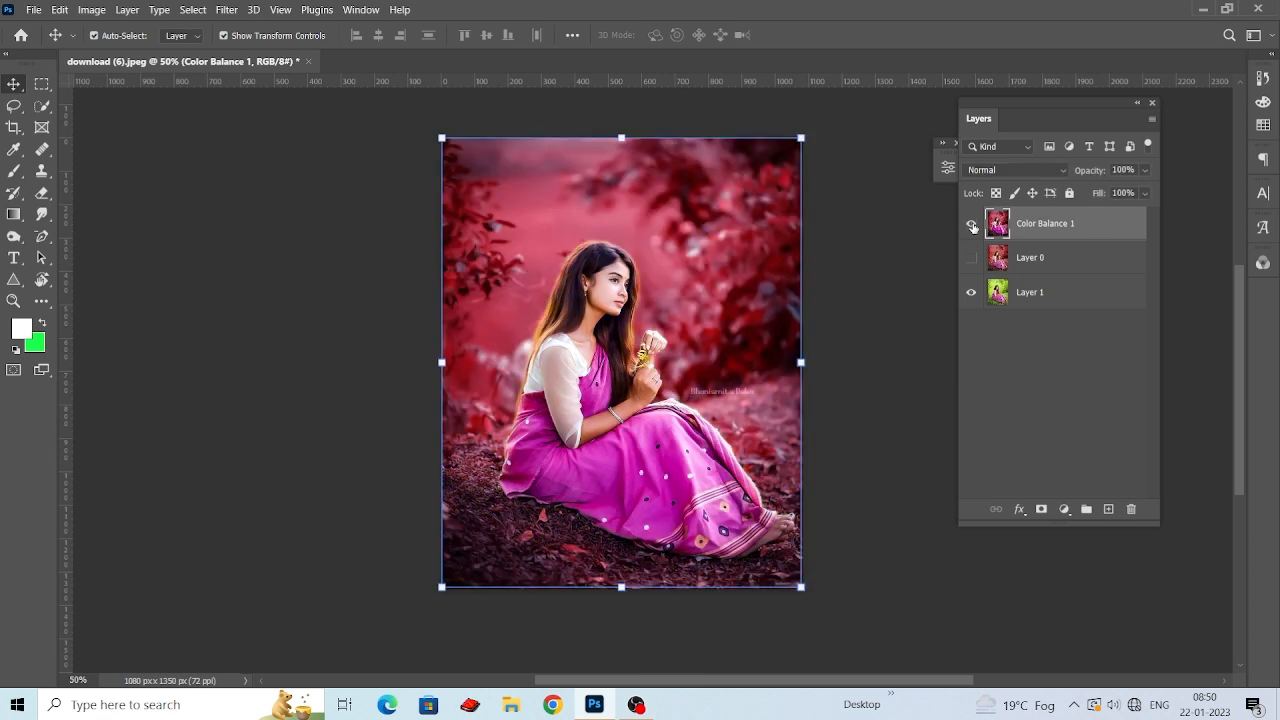